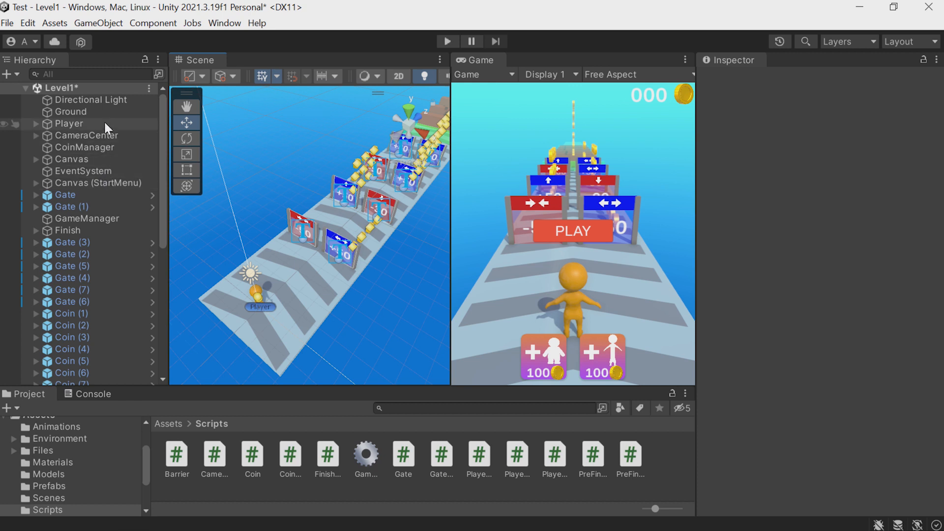
- Create an empty game object in the Level1 scene and name it Common
click(101, 23)
click(134, 43)
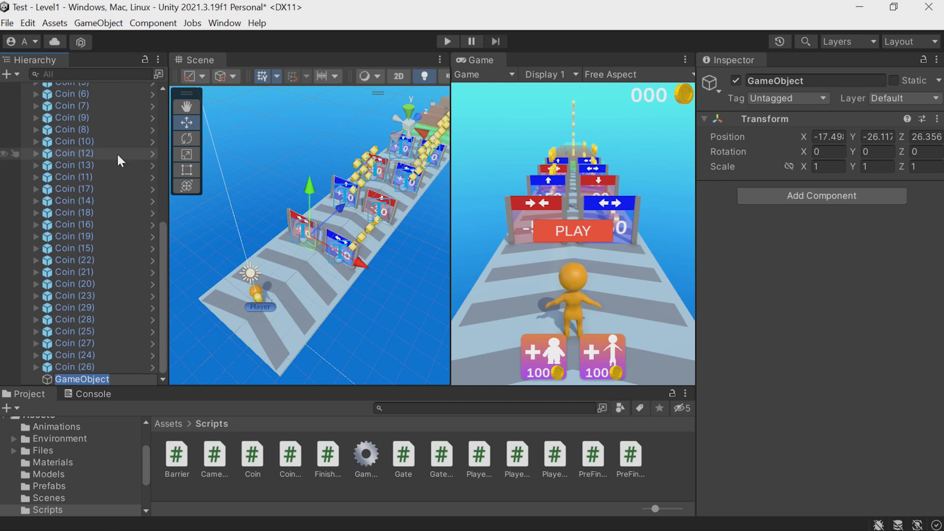
text(Comm)
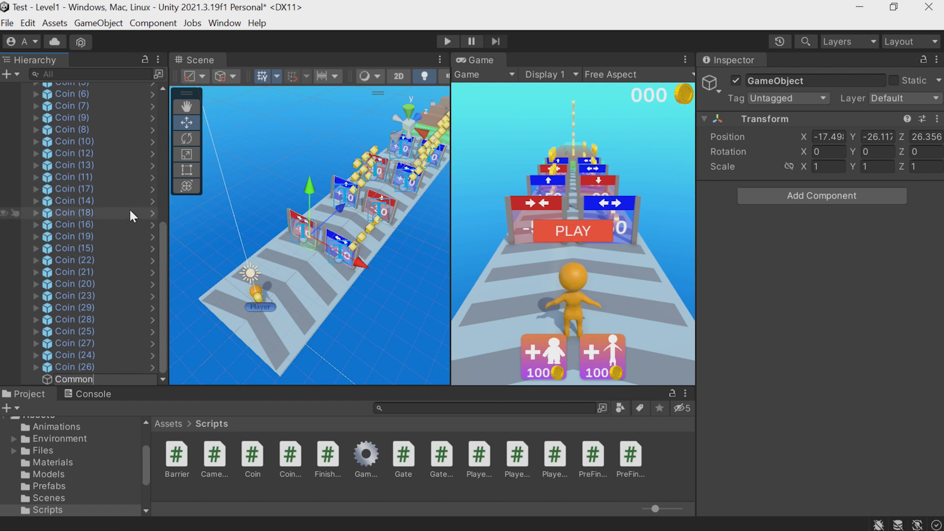
text(on)
key(Return)
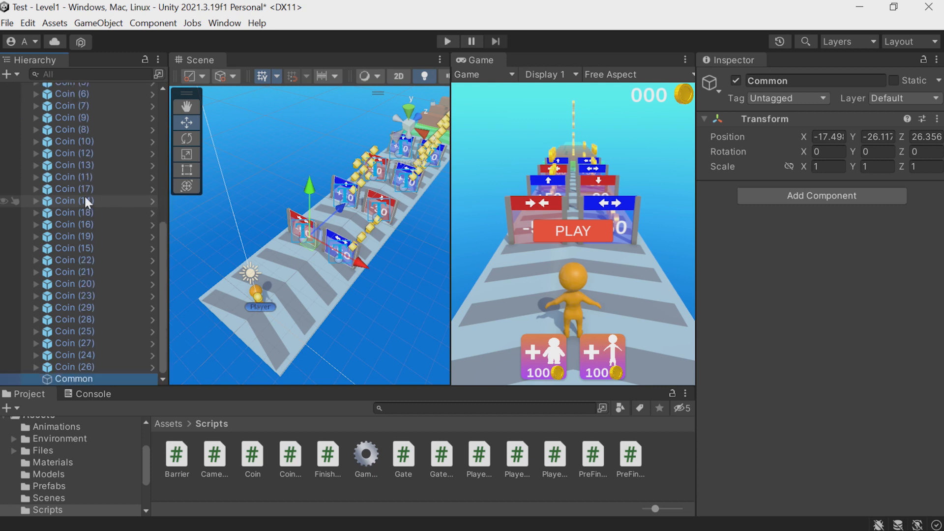
- Set the Common object's position to 0, 0, 0
click(824, 136)
text(0)
key(Tab)
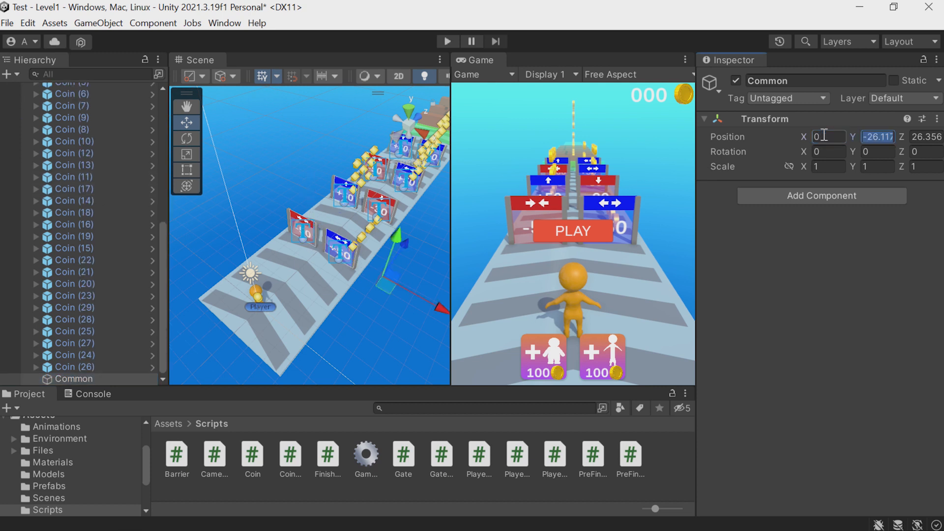
text(0)
key(Tab)
text(0)
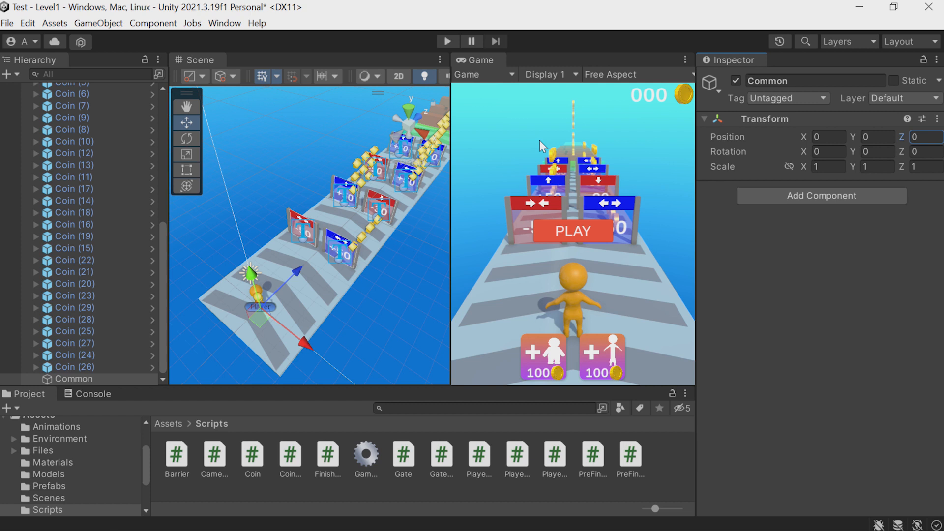
- Create another empty game object and name it Level
click(115, 24)
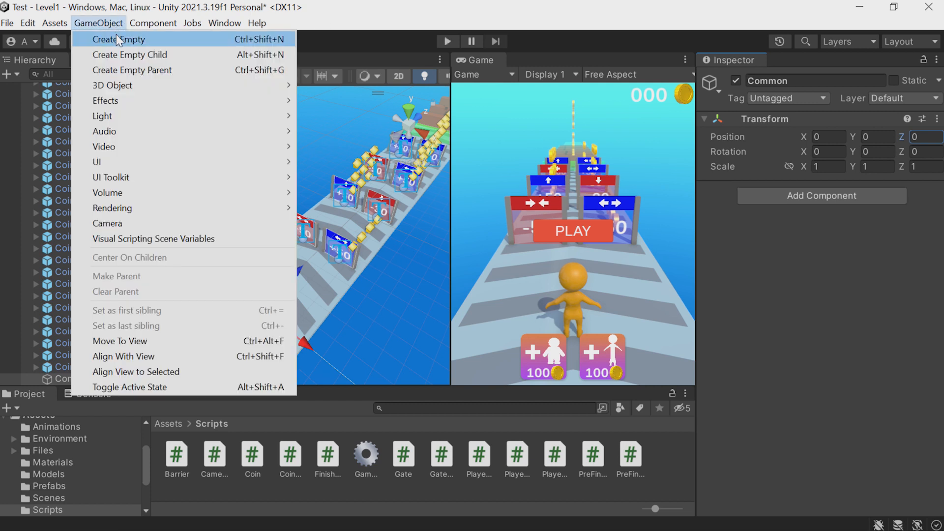
click(116, 37)
text(Level)
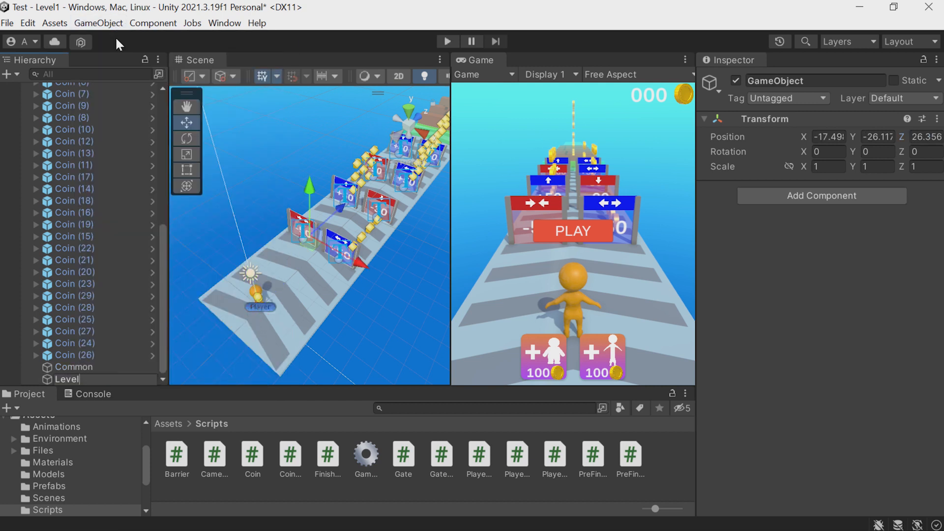
key(Return)
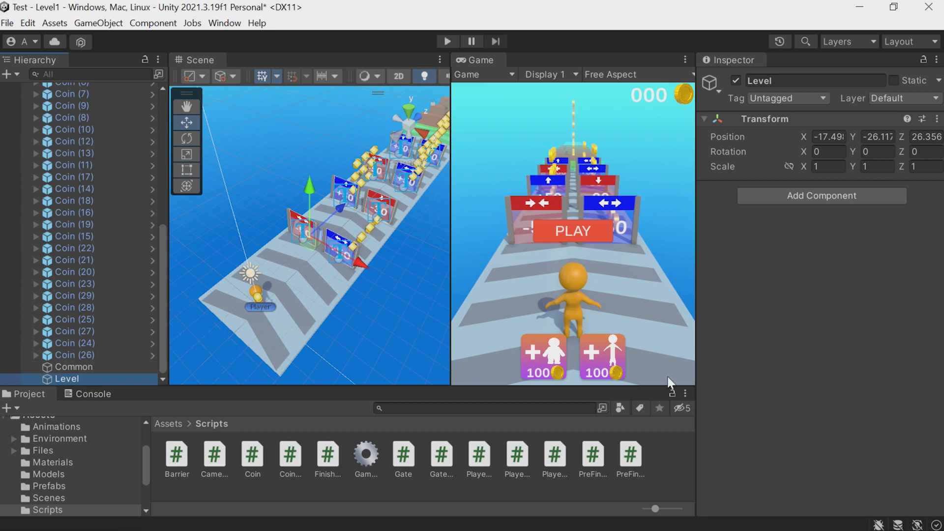
- Make all objects from Gate (3) through Coin (24) children of the Level object
scroll(102, 265, up, 8)
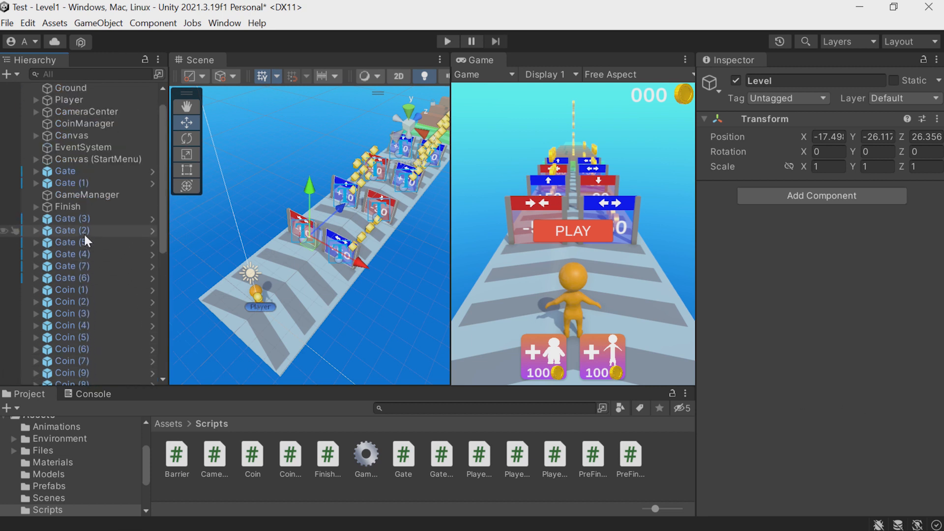
click(81, 219)
scroll(78, 275, down, 8)
shift+click(79, 338)
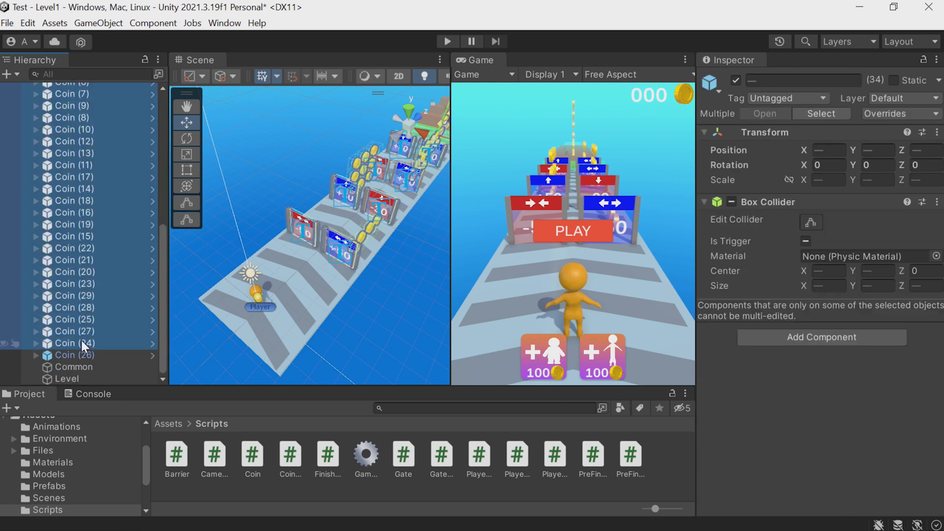
drag(81, 376, 80, 376)
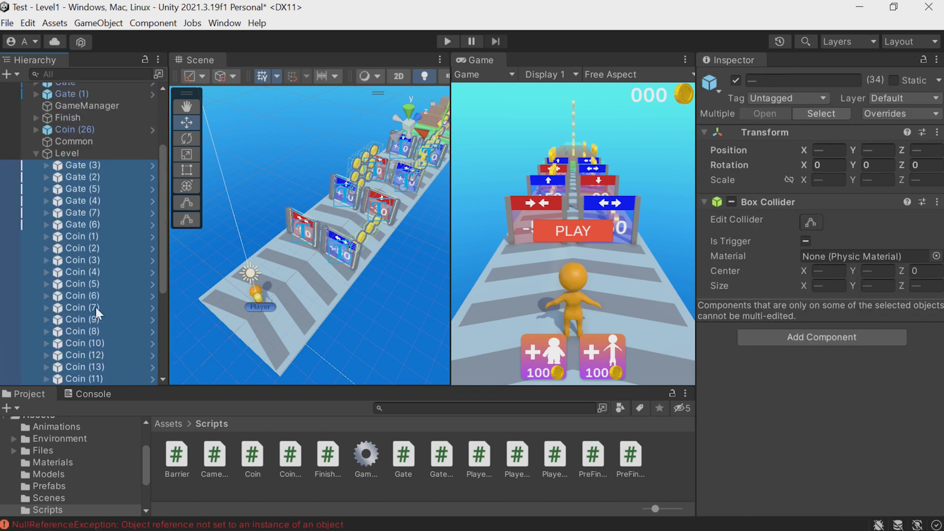
- Collapse the Level object's children and deactivate Level in the scene
scroll(95, 306, up, 2)
click(36, 197)
click(66, 266)
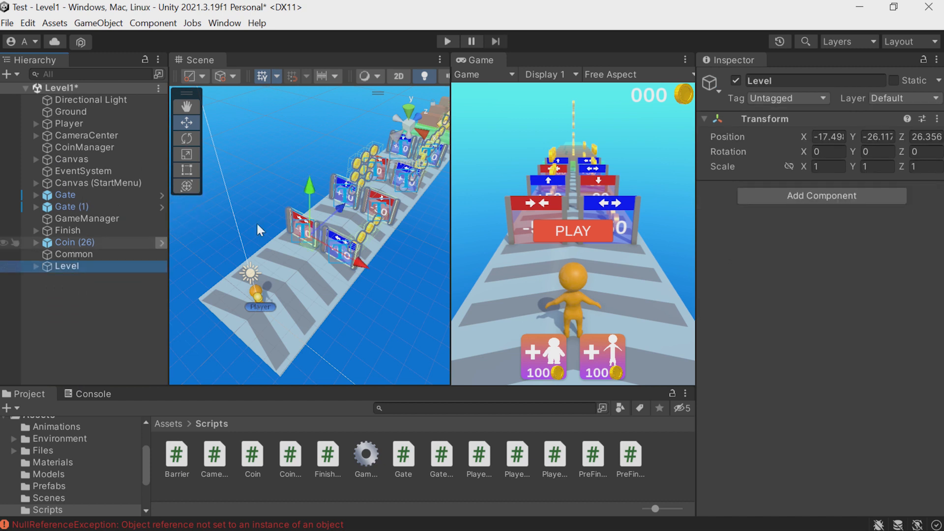
click(736, 80)
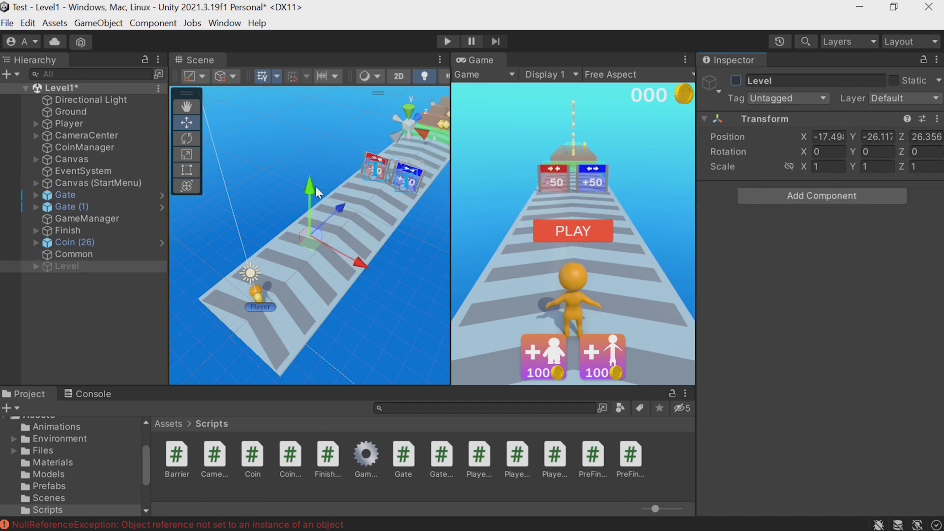
- Move the remaining Gate, Gate (1) and Coin (26) objects into Level and collapse it
scroll(314, 186, up, 2)
click(91, 196)
ctrl+click(88, 206)
ctrl+click(84, 242)
drag(82, 208, 74, 266)
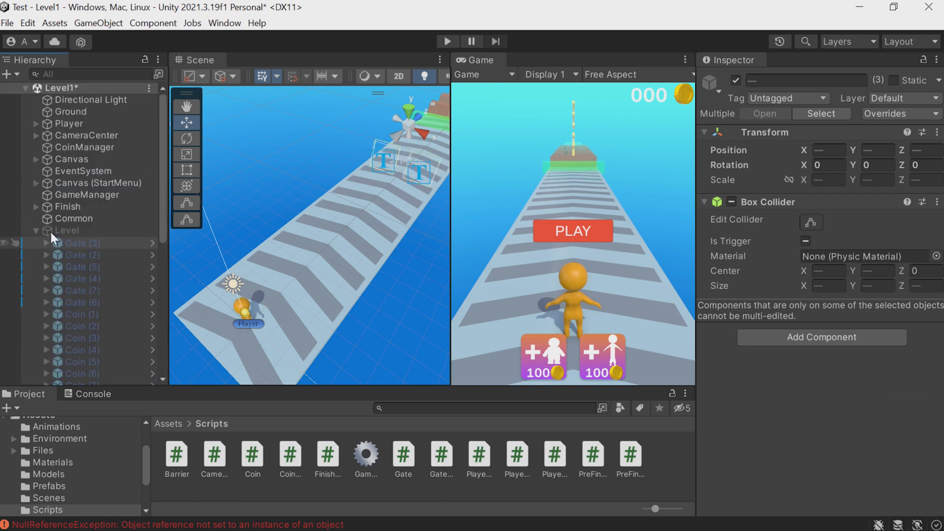
click(36, 231)
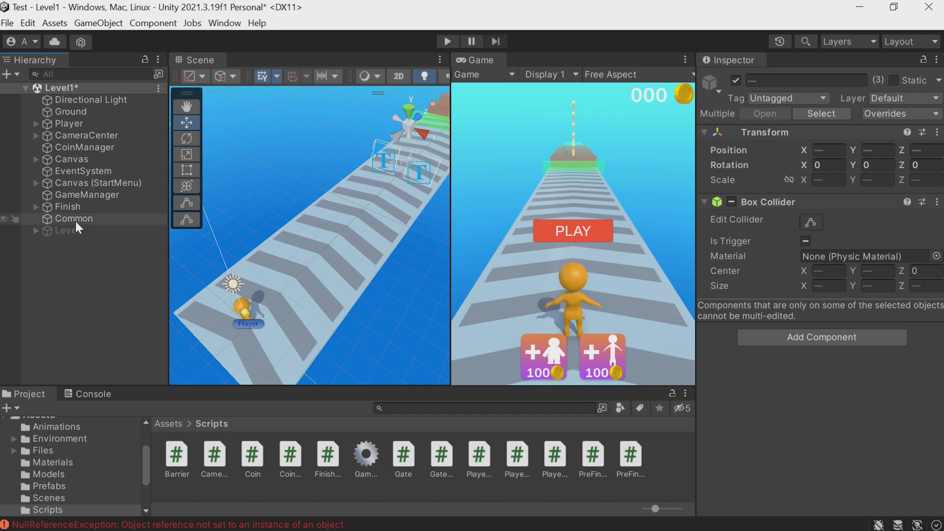
drag(72, 219, 81, 112)
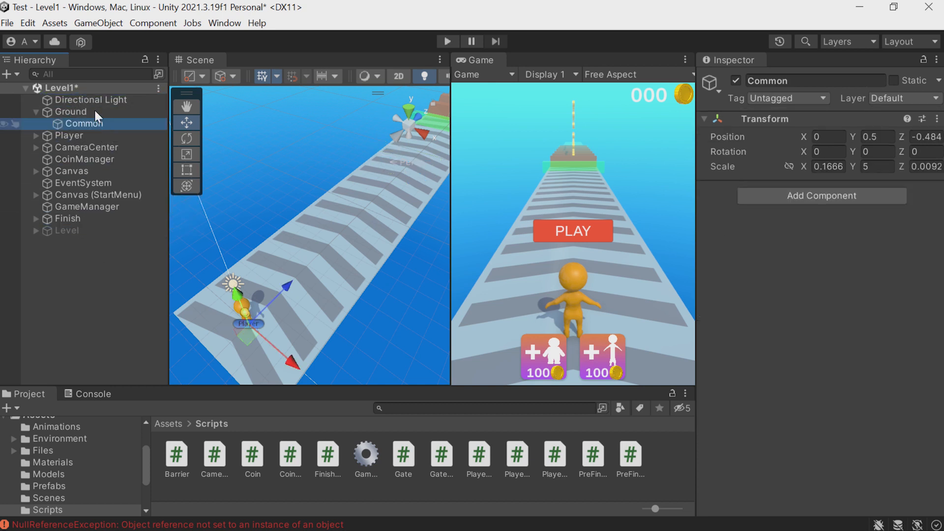
key(ctrl+z)
key(ctrl+z)
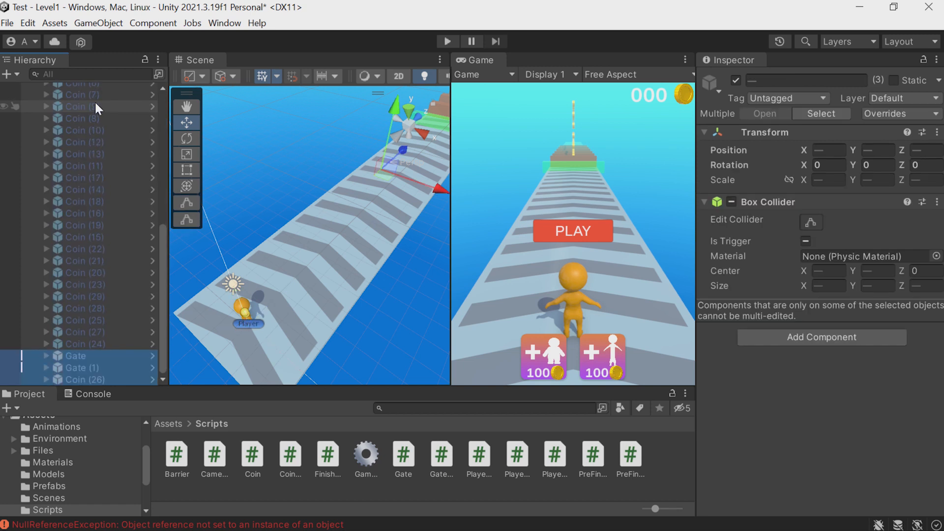
- Collapse Level and move the Common object above Directional Light, at the start of the scene hierarchy
scroll(92, 122, up, 10)
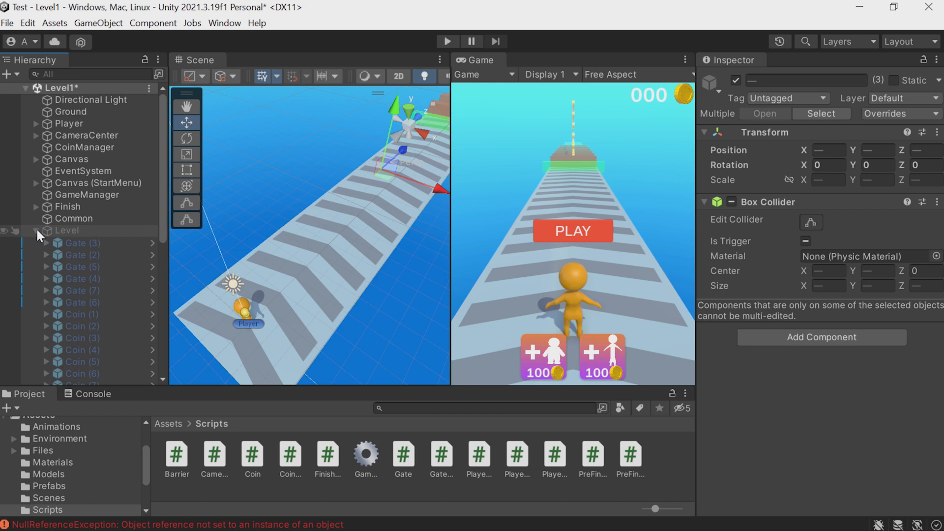
click(36, 229)
drag(81, 219, 87, 94)
- Move Directional Light, Ground, CoinManager, Canvas, EventSystem, Canvas (StartMenu) and GameManager into Common, and collapse it
click(88, 110)
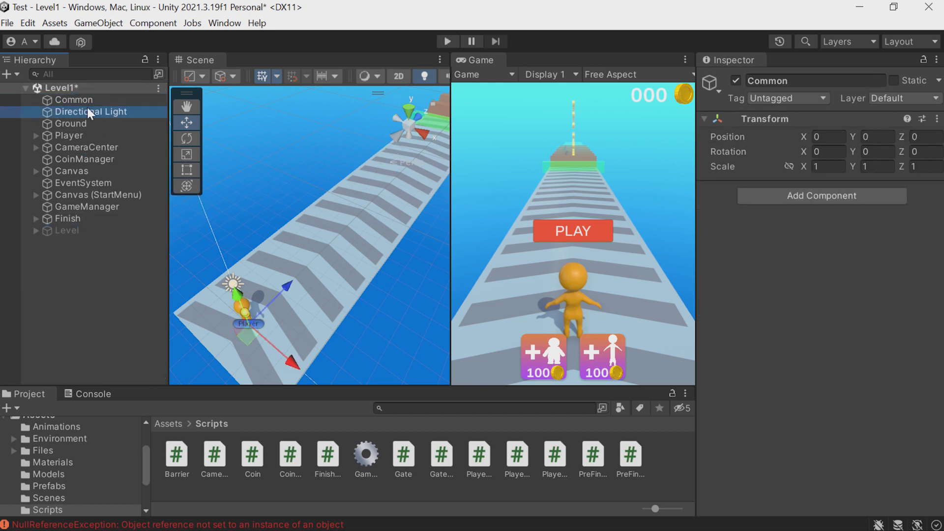
ctrl+click(85, 123)
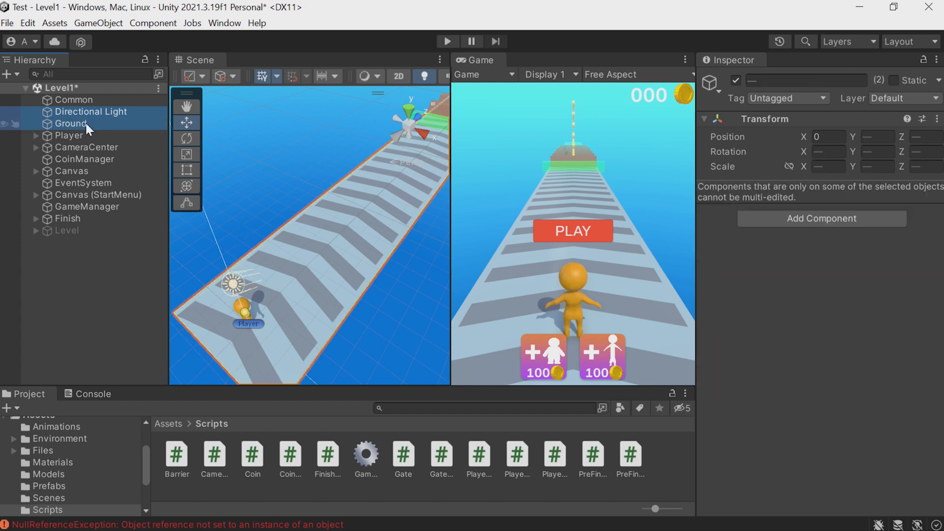
ctrl+click(85, 159)
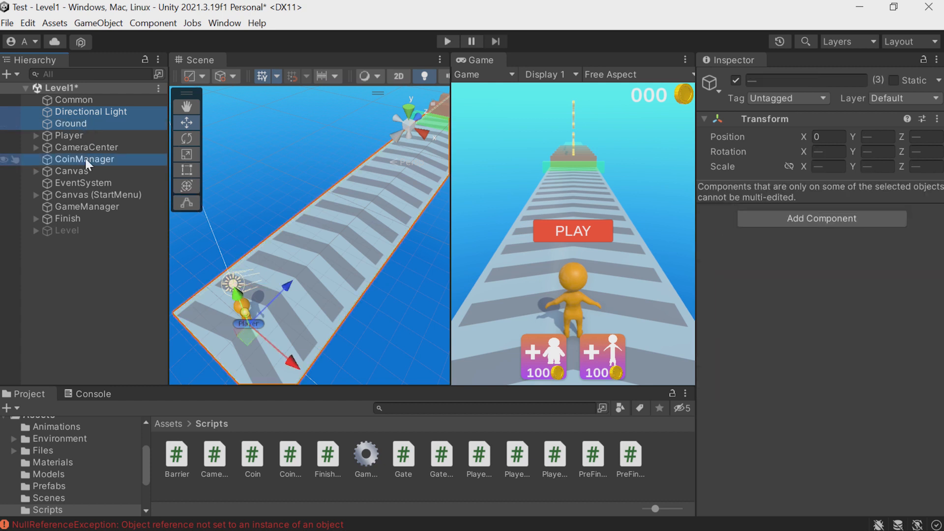
ctrl+click(85, 182)
ctrl+click(84, 192)
ctrl+click(84, 170)
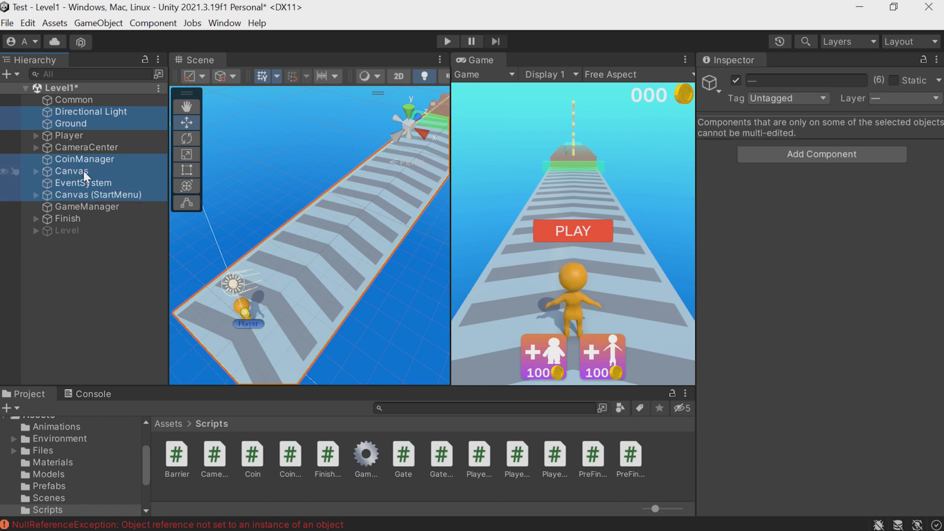
ctrl+click(87, 204)
drag(87, 203, 74, 99)
click(36, 95)
click(37, 95)
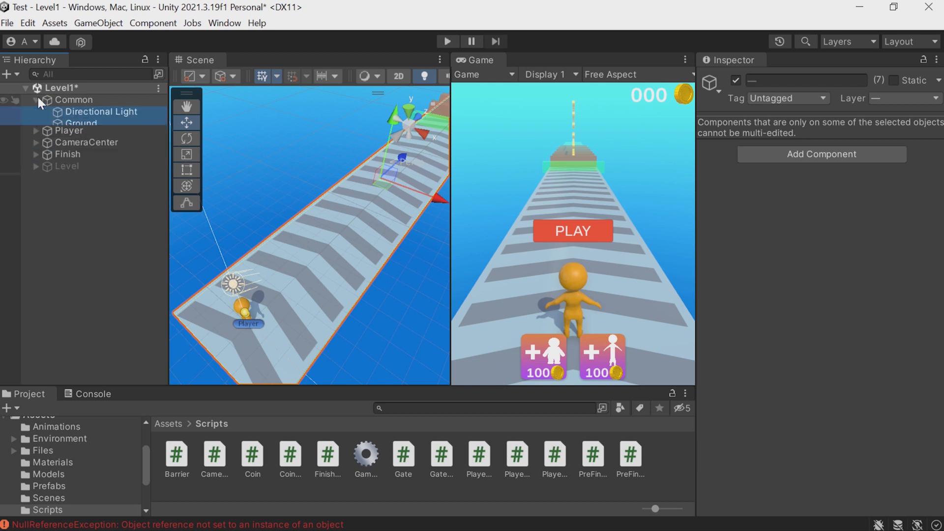
click(37, 98)
- Make CameraCenter a child of the Player object
click(65, 112)
click(76, 124)
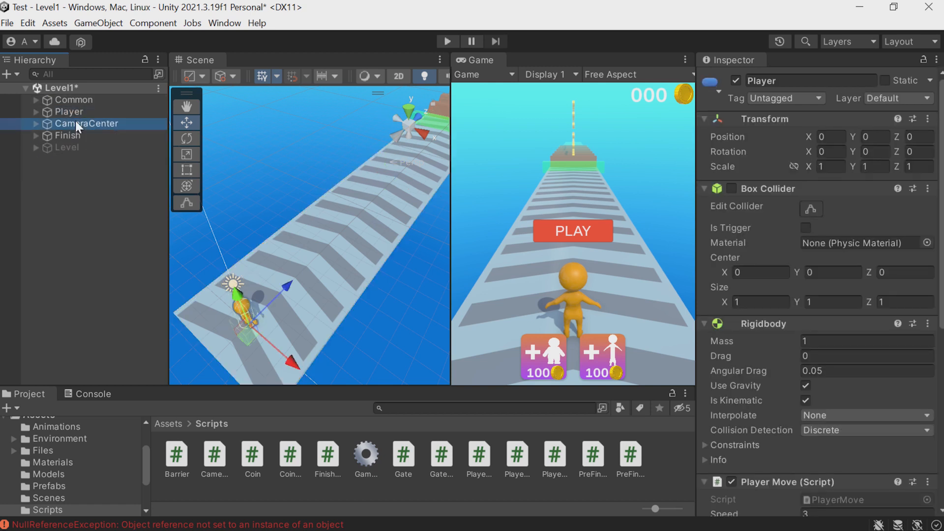
click(74, 113)
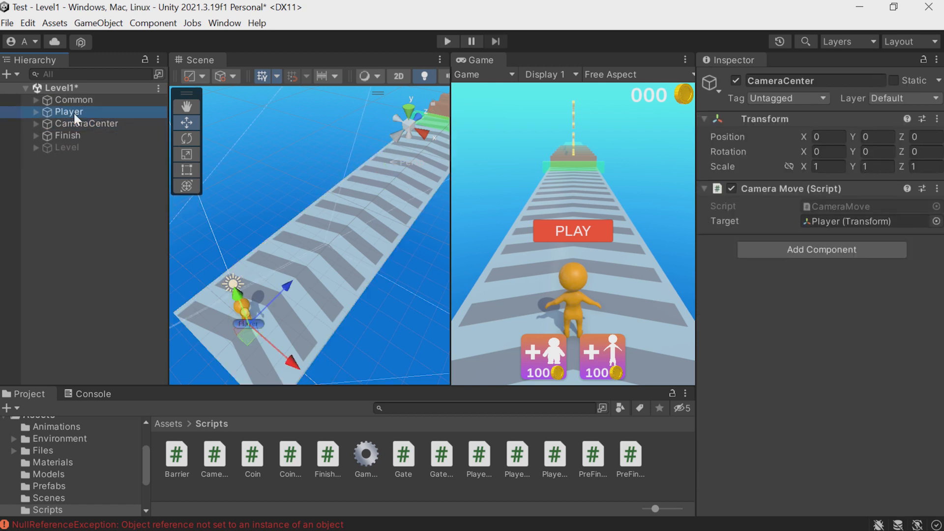
scroll(226, 217, down, 1)
mouse_move(300, 282)
alt+mouse_down()
mouse_move(302, 250)
mouse_move(297, 269)
alt+mouse_up()
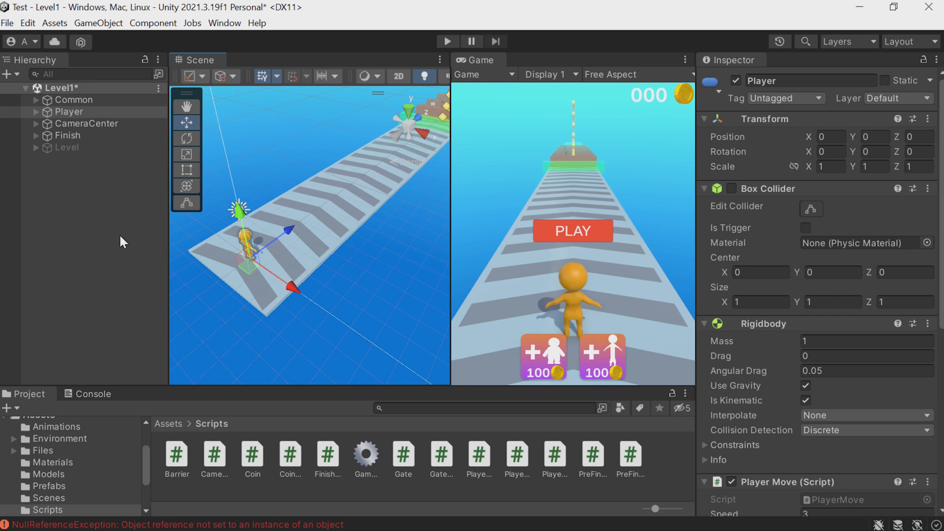
click(97, 123)
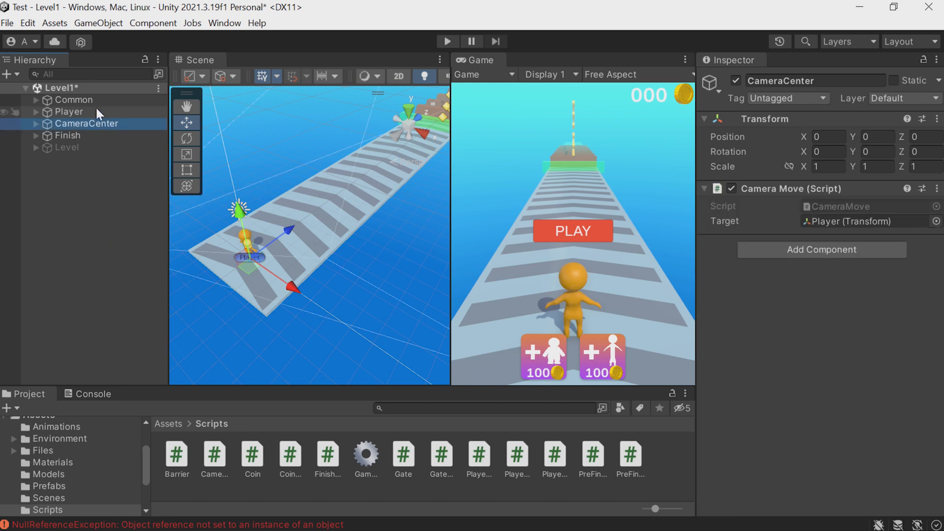
click(93, 109)
click(97, 123)
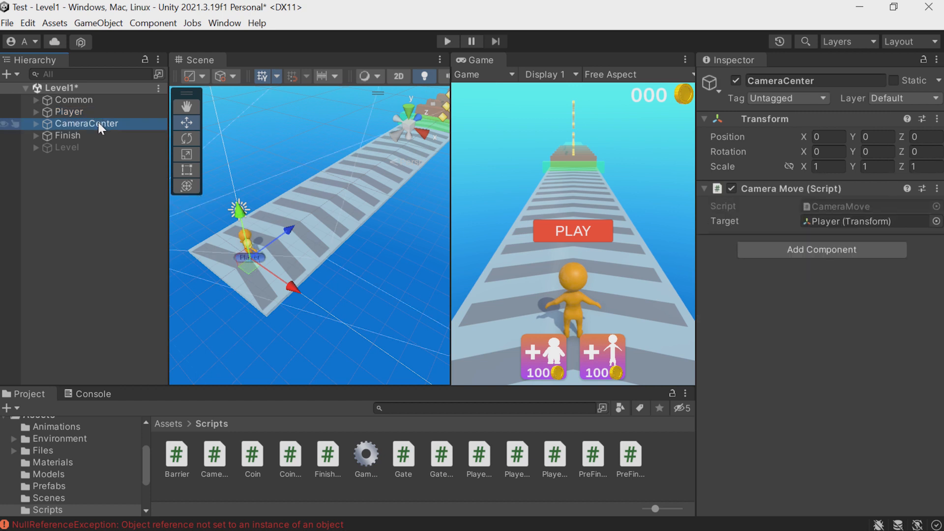
drag(99, 122, 90, 109)
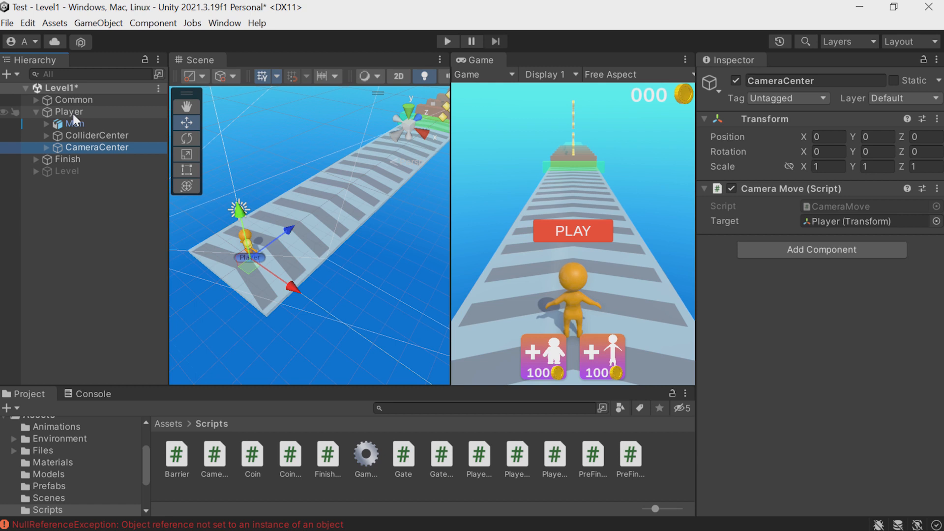
- Try rotating the Player object together with its children in the scene, and undo the rotation
click(73, 113)
click(183, 152)
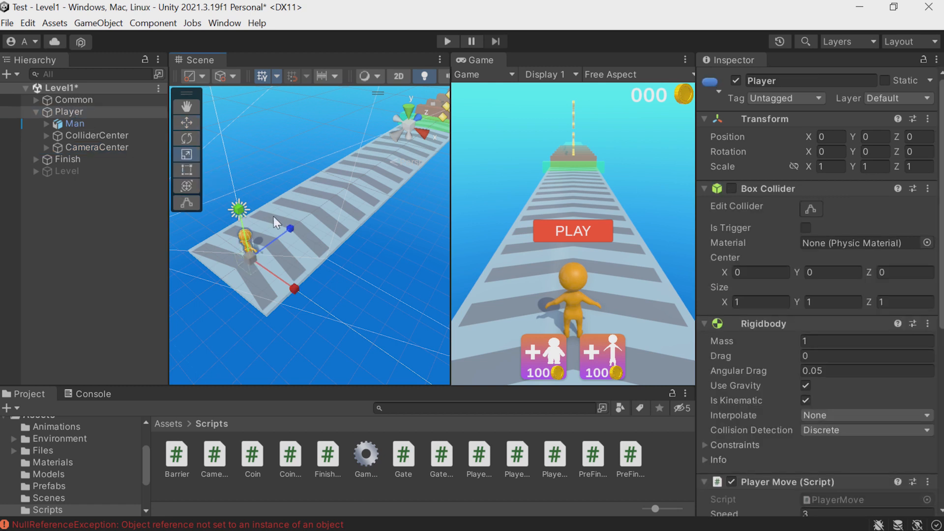
click(186, 139)
drag(270, 203, 260, 230)
key(ctrl+z)
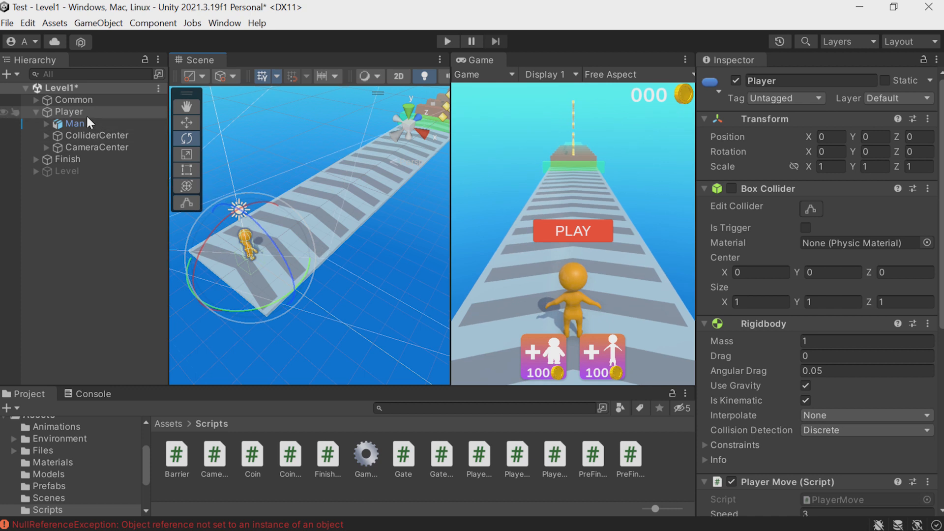
- Open CameraCenter's CameraMove script in Visual Studio and add a Start method containing transform.parent = null; before LateUpdate
click(84, 147)
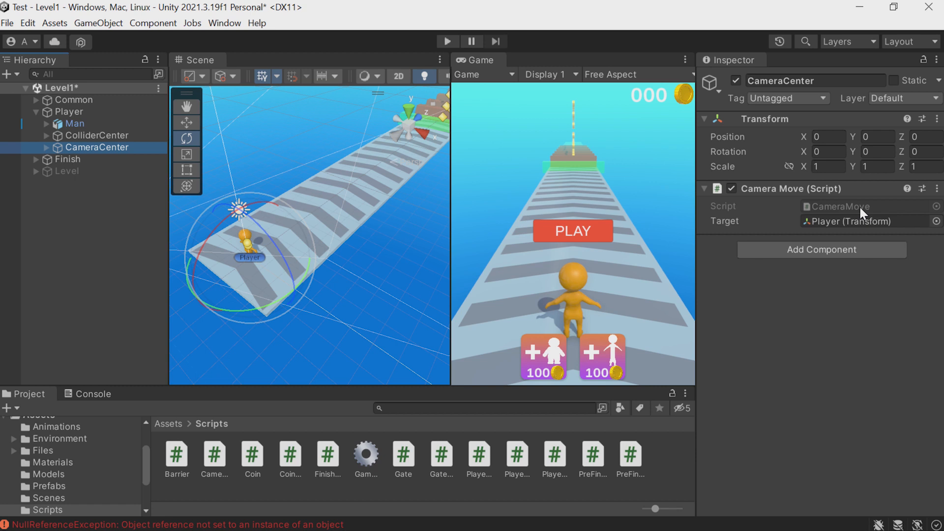
double_click(859, 205)
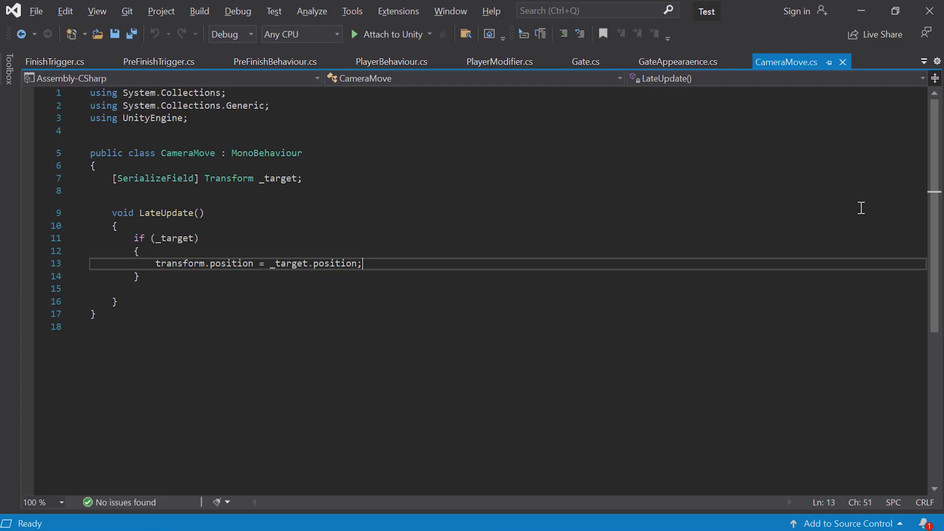
click(334, 183)
key(Return)
key(Return)
text(void Start)
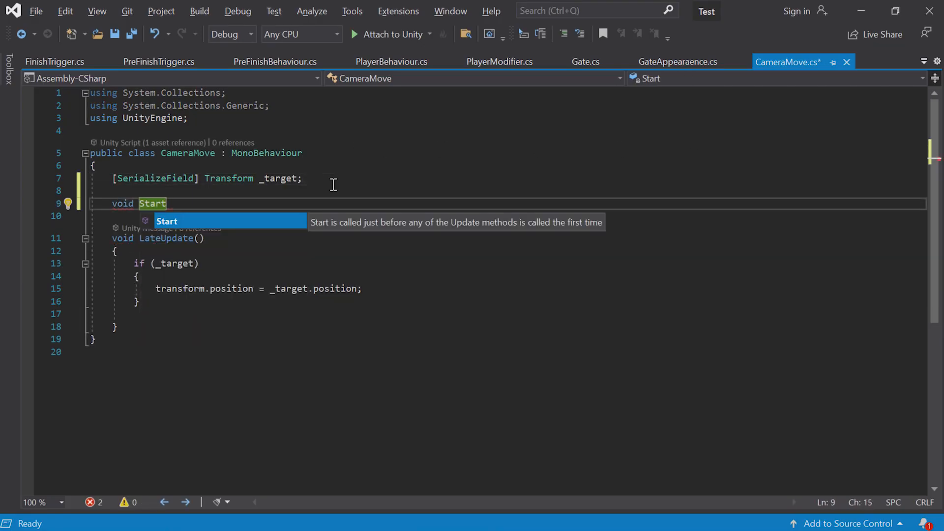
key(Tab)
text(transform.parent = null;)
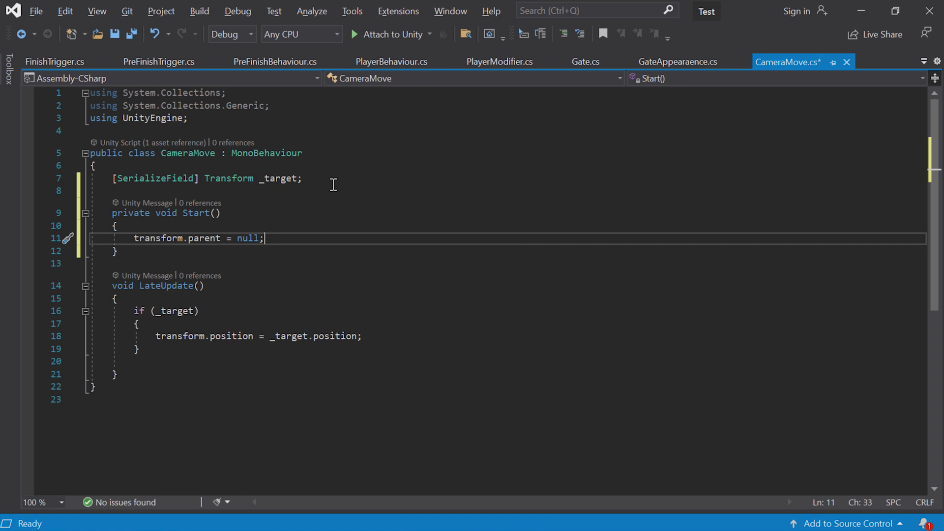
- Save the CameraMove script and switch back to the Unity editor
key(ctrl+s)
key(alt+Tab)
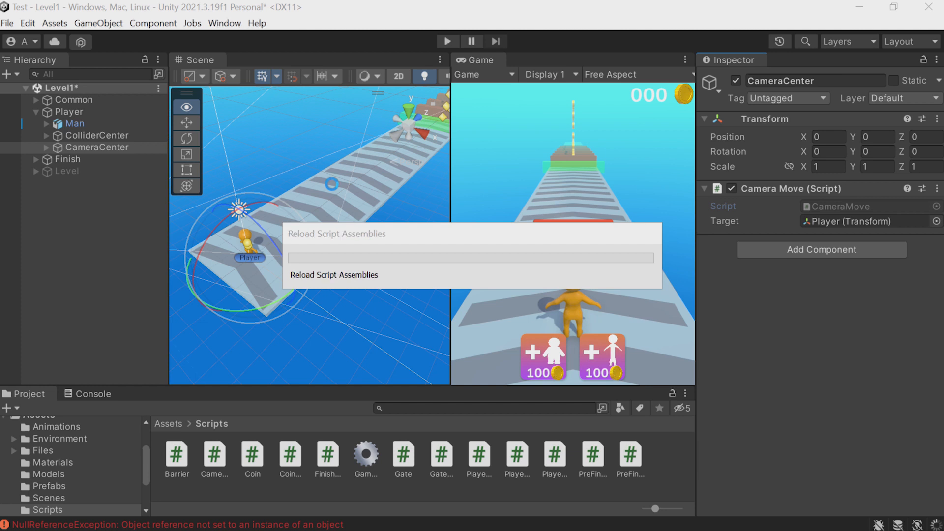
- Move the Finish object along the track towards the player, to a Z position of about 28.6
click(83, 159)
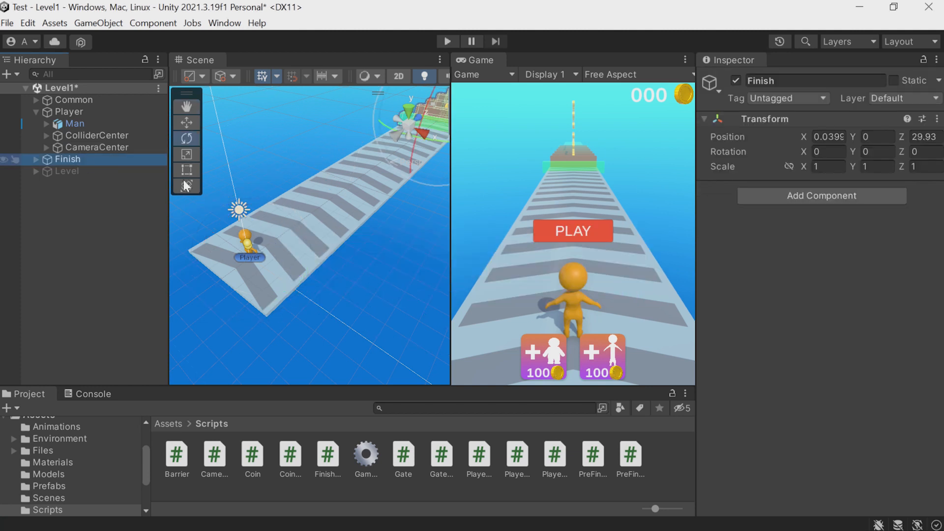
key(f)
click(186, 122)
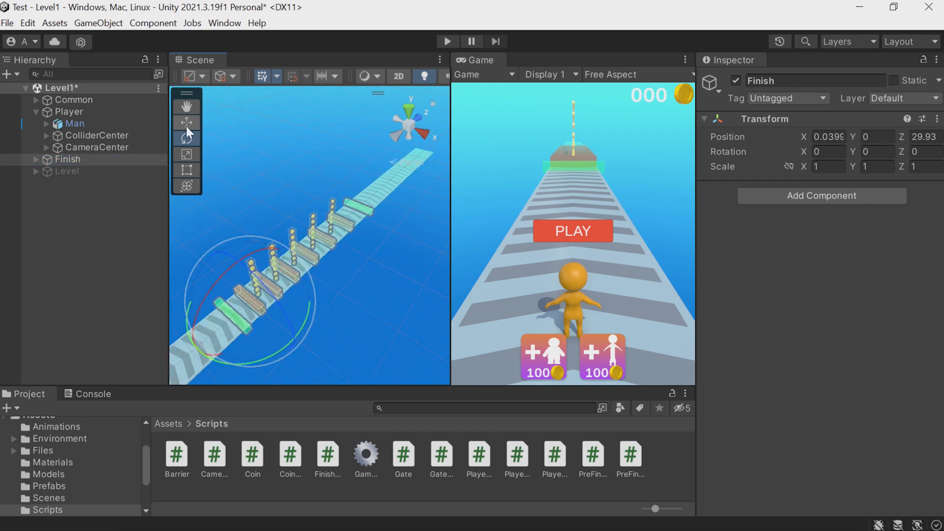
drag(280, 270, 285, 295)
key(q)
middle_drag(285, 295, 353, 240)
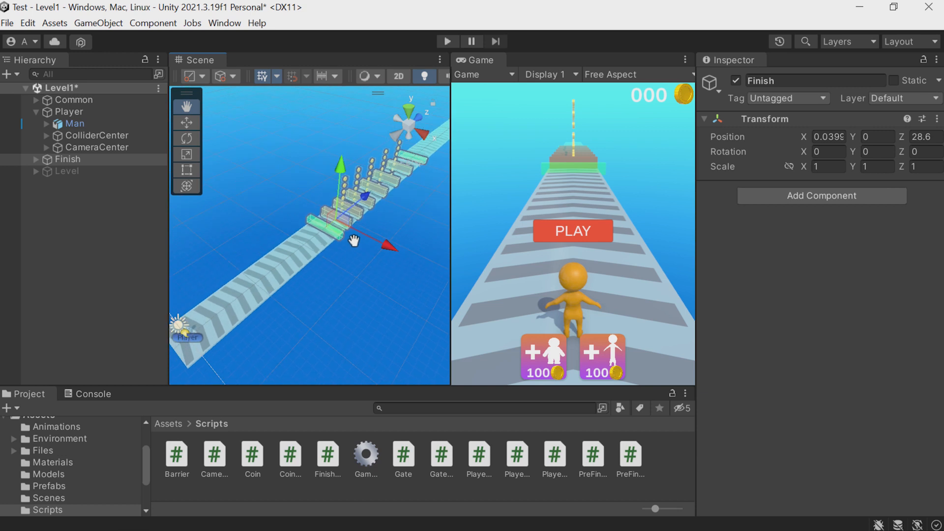
- Create prefabs of the Common, Player and Finish objects in the Prefabs folder
click(94, 112)
click(35, 112)
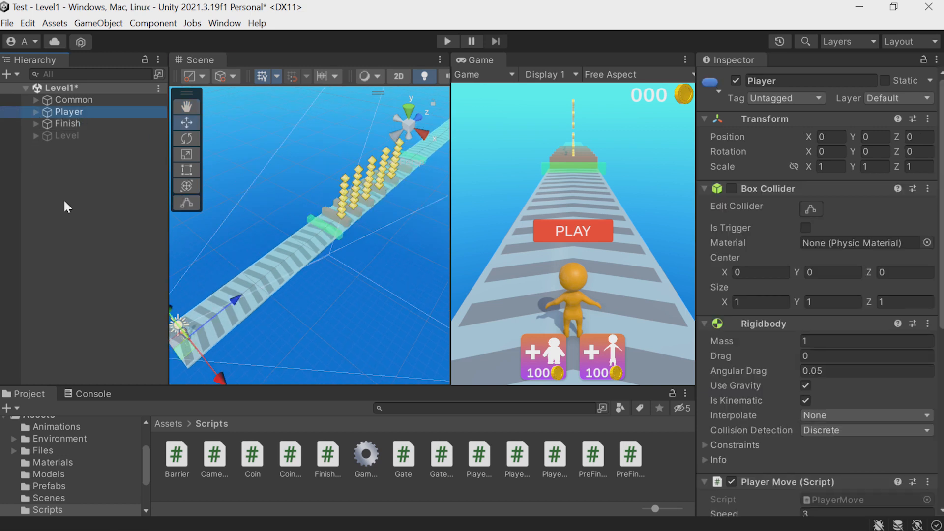
click(54, 487)
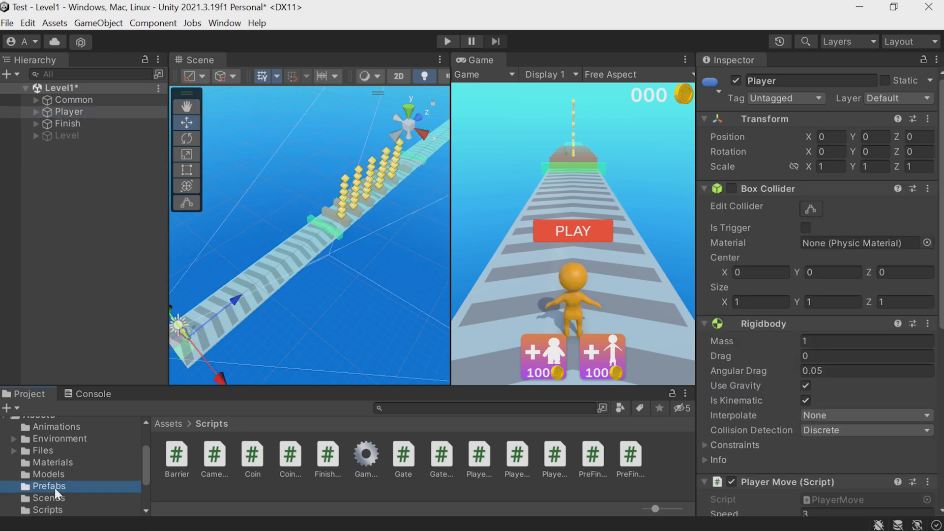
drag(85, 97, 272, 461)
drag(74, 111, 305, 459)
drag(67, 122, 336, 456)
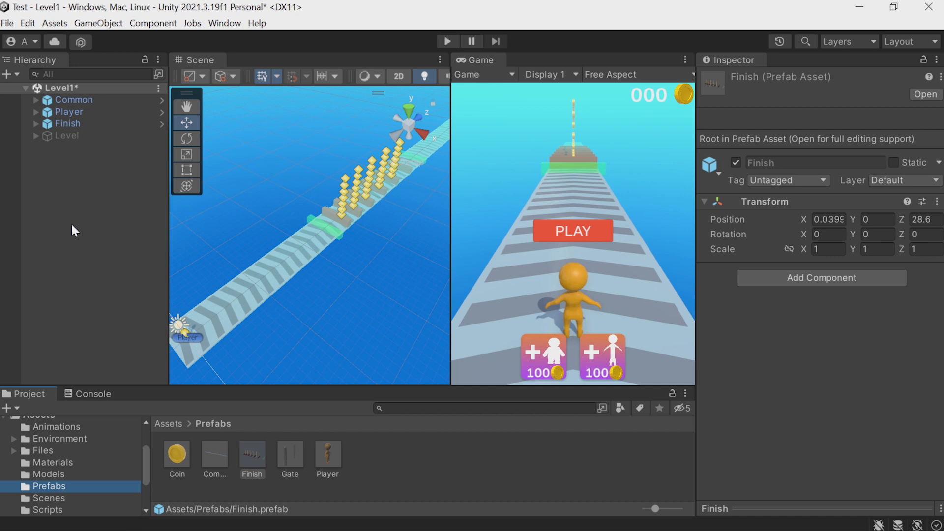
- Examine the Level object's children and where its pivot lies relative to the track
click(36, 136)
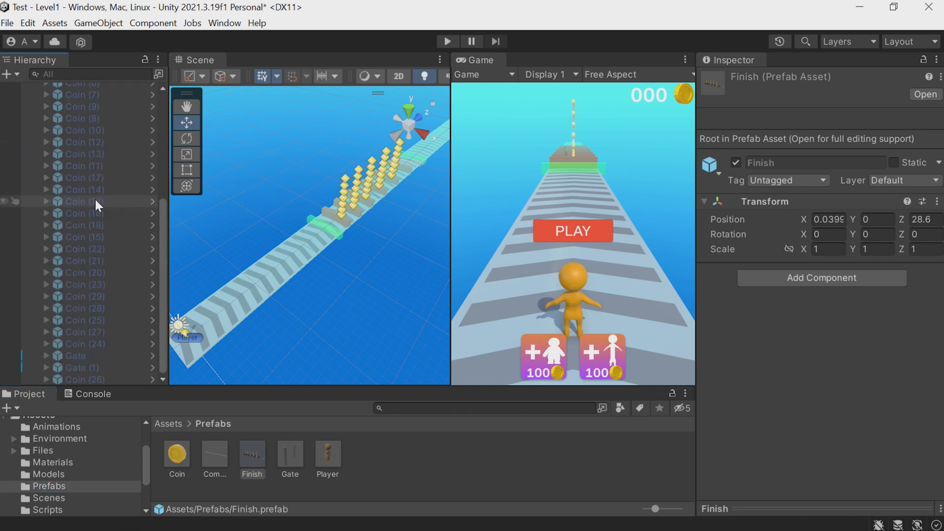
click(75, 135)
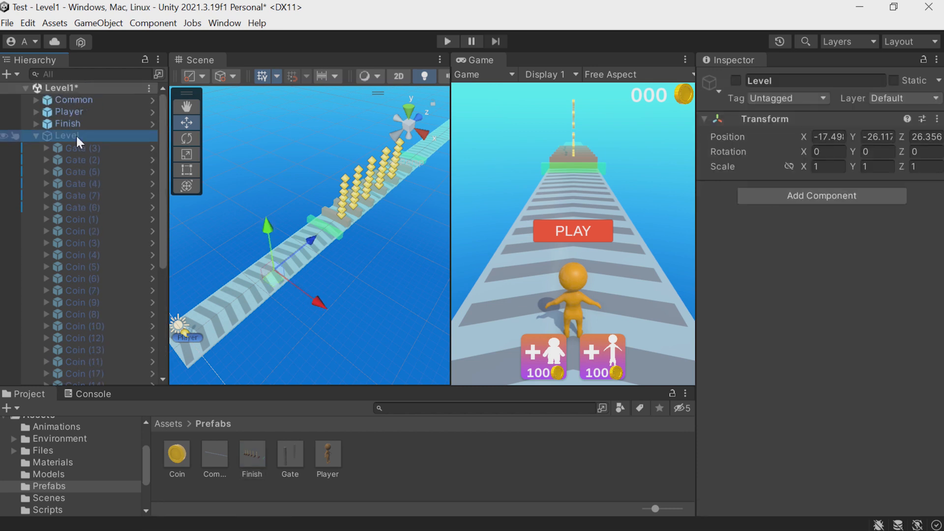
click(339, 300)
alt+drag(342, 301, 305, 230)
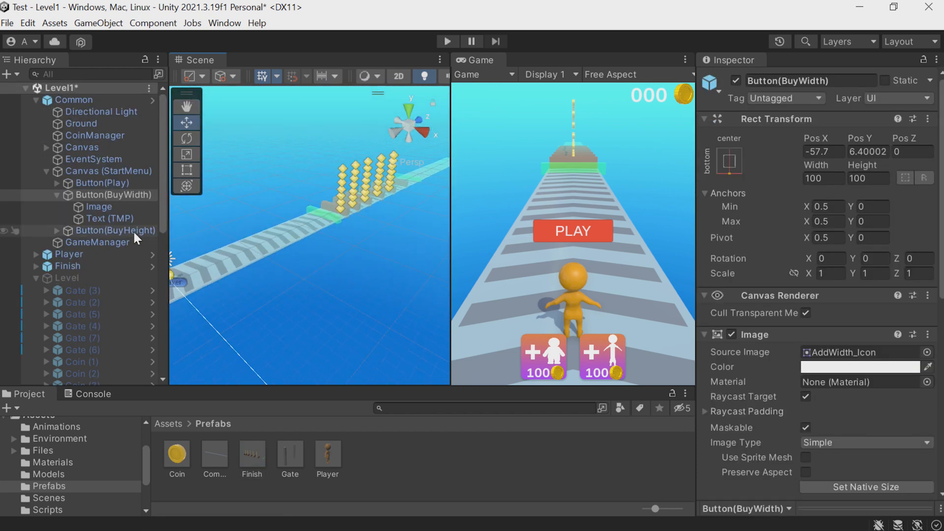
click(67, 278)
click(36, 100)
alt+drag(339, 278, 369, 290)
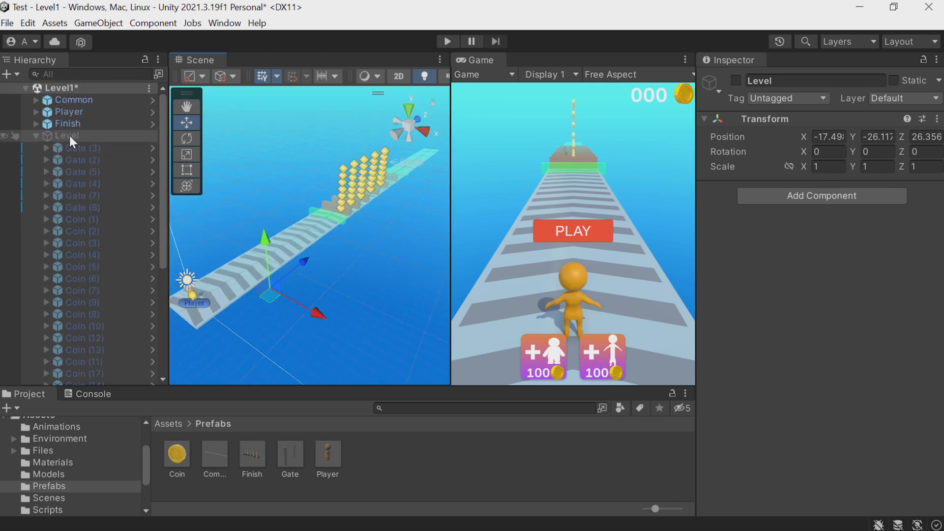
alt+drag(350, 276, 313, 269)
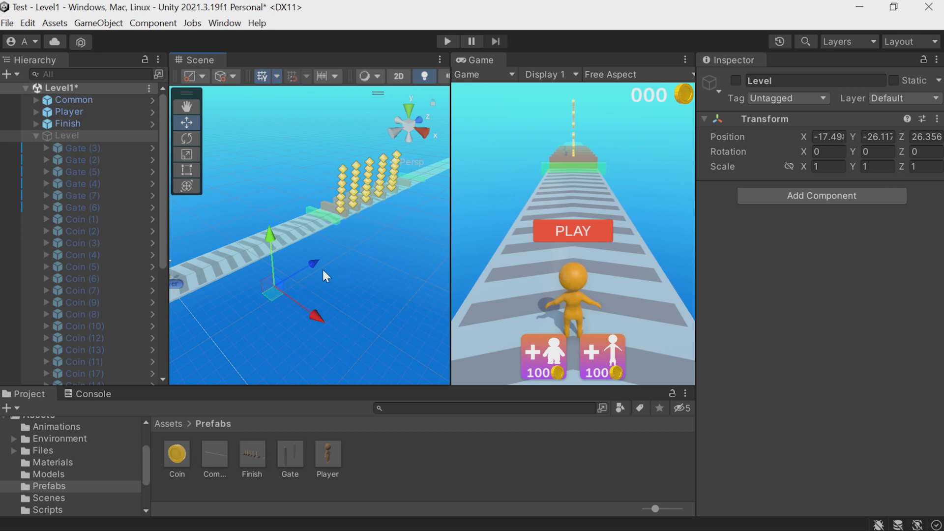
- Activate the disabled Level object so its gates and coins are shown in the scene
click(95, 148)
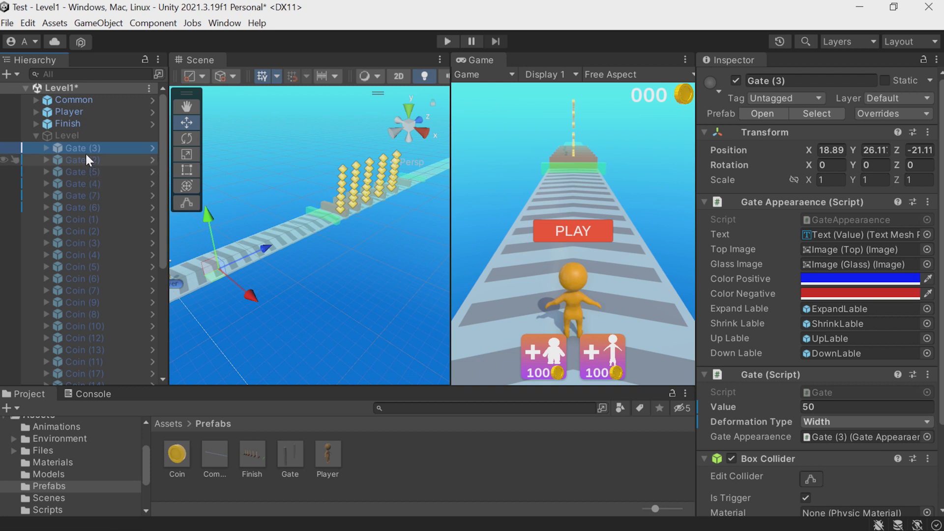
click(67, 126)
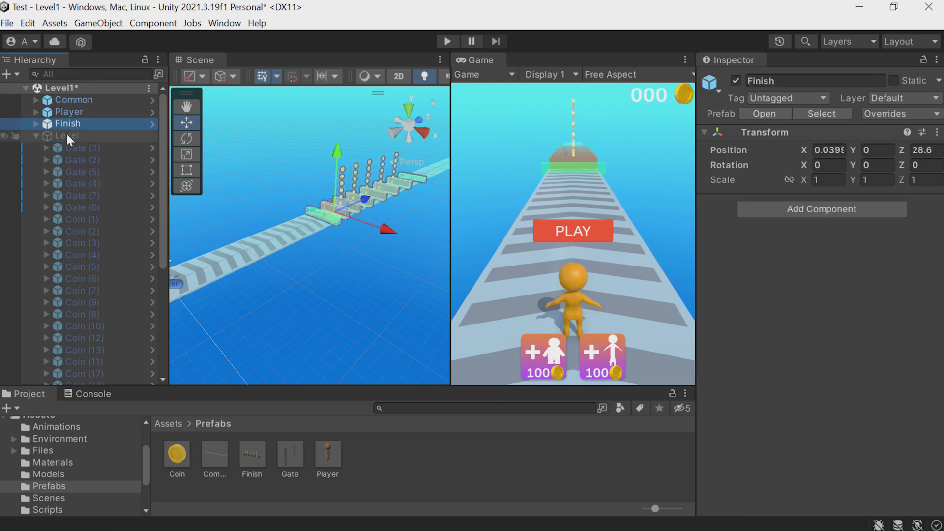
click(66, 134)
click(736, 81)
- Try raising Gate (4) and setting its Y position to 0, and undo both changes
click(90, 183)
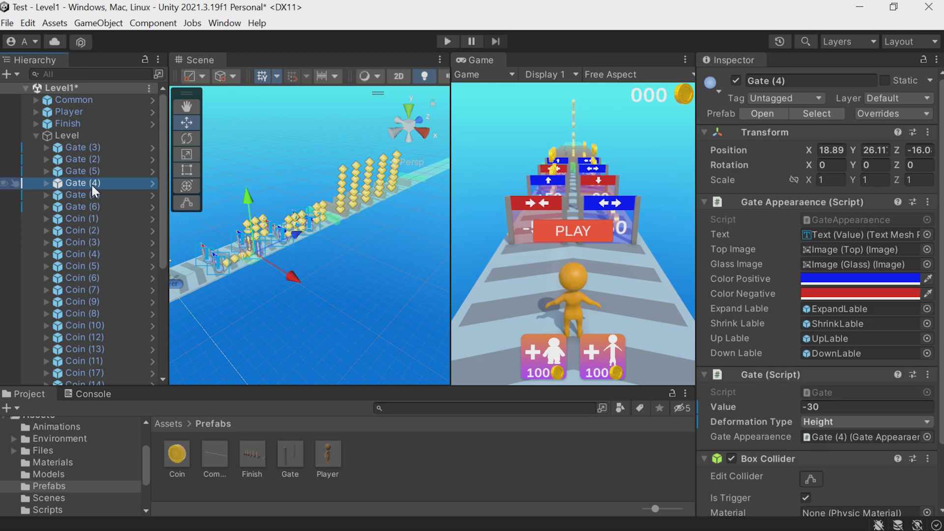
double_click(91, 182)
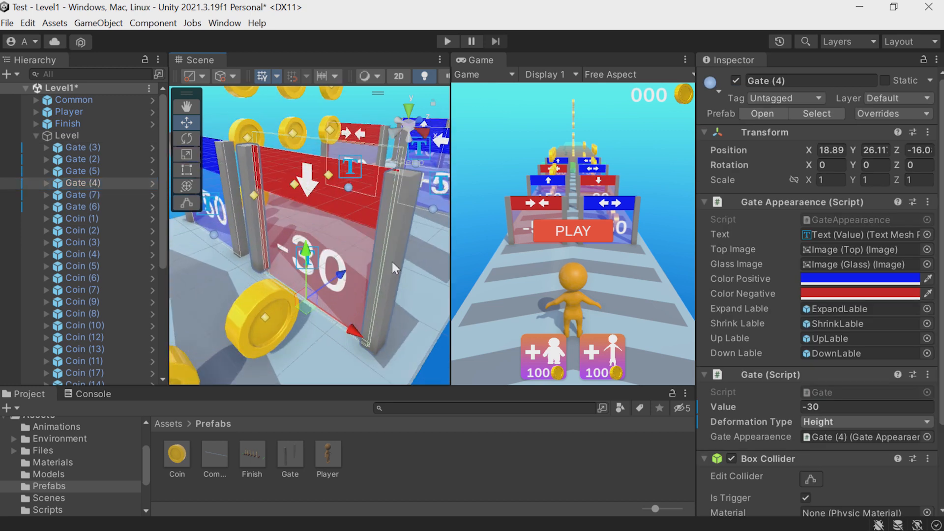
drag(308, 232, 313, 221)
click(883, 148)
text(0)
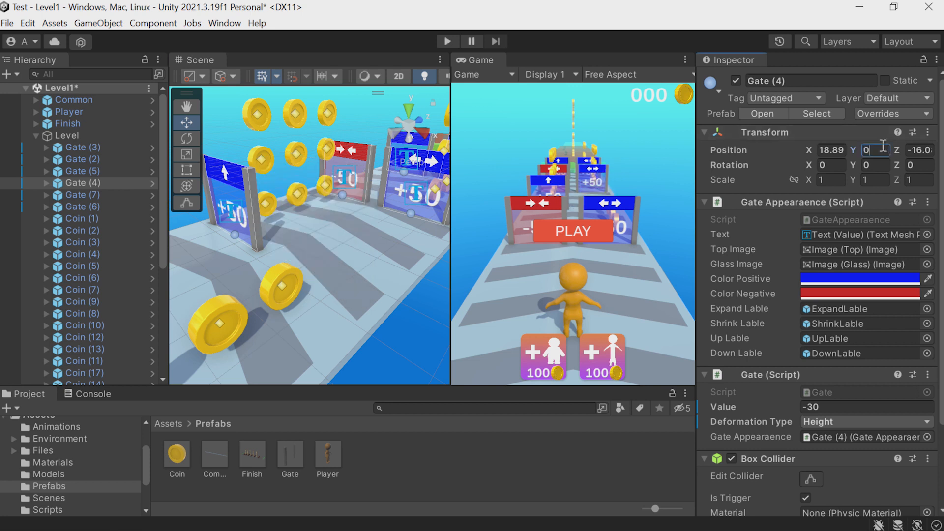
text(ffff)
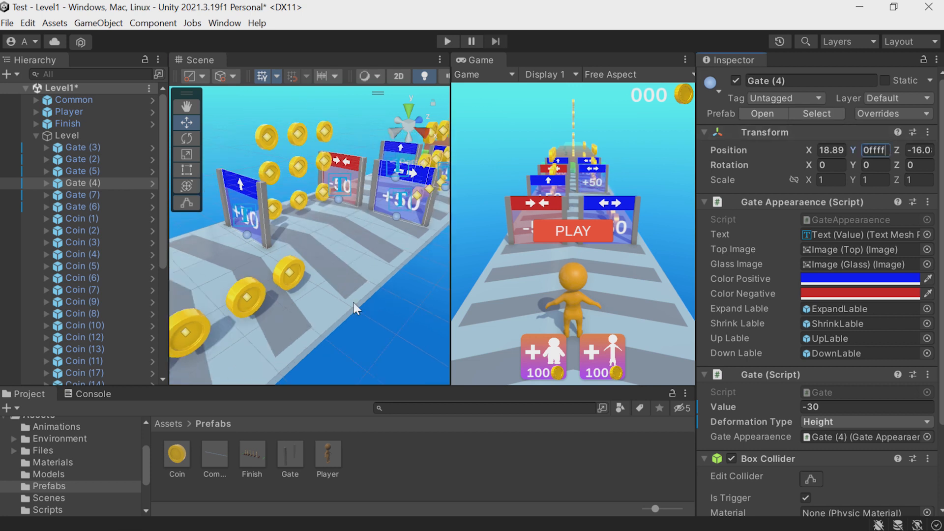
scroll(354, 331, down, 5)
alt+drag(357, 323, 361, 367)
scroll(329, 322, up, 2)
key(ctrl+z)
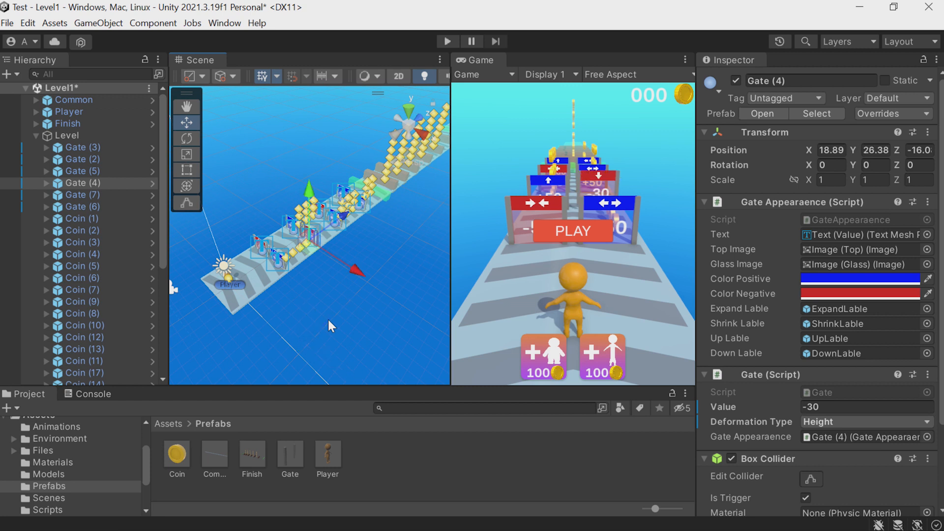
key(f)
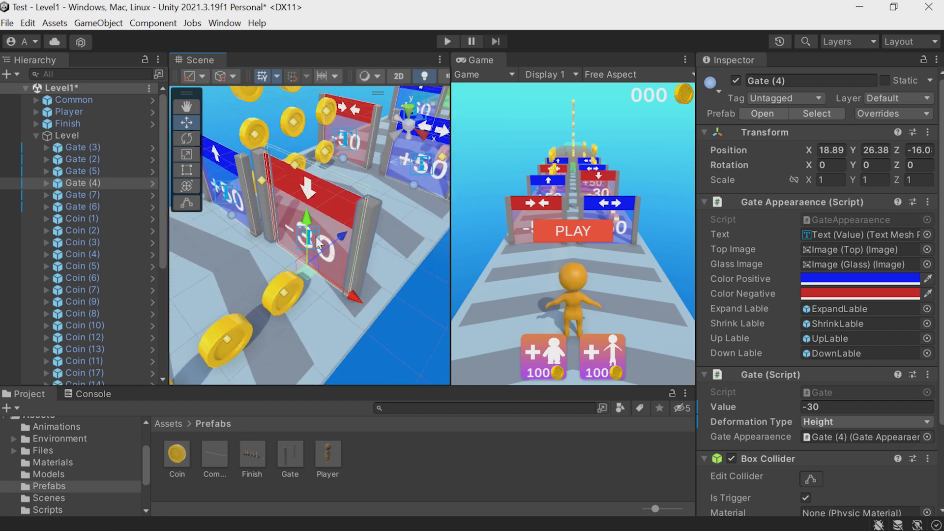
key(ctrl+z)
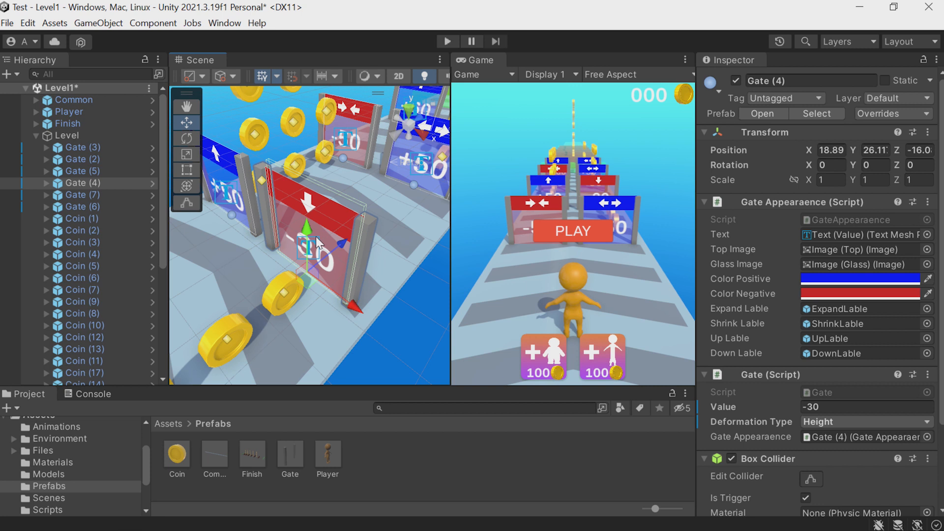
- Move all gates and coins out of the Level object to the root of the scene, above Level
click(69, 146)
scroll(87, 239, down, 5)
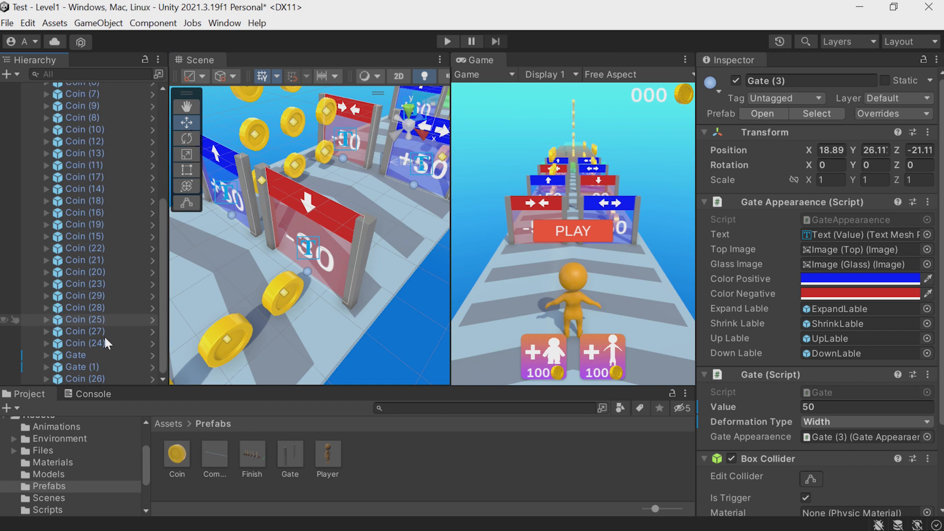
shift+click(104, 343)
scroll(90, 275, up, 5)
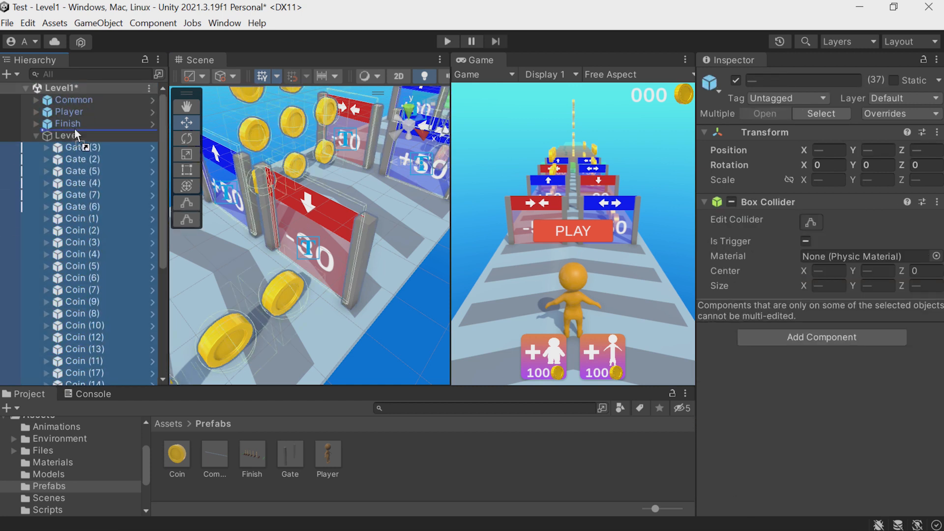
drag(75, 129, 75, 129)
scroll(84, 177, up, 5)
scroll(81, 210, down, 5)
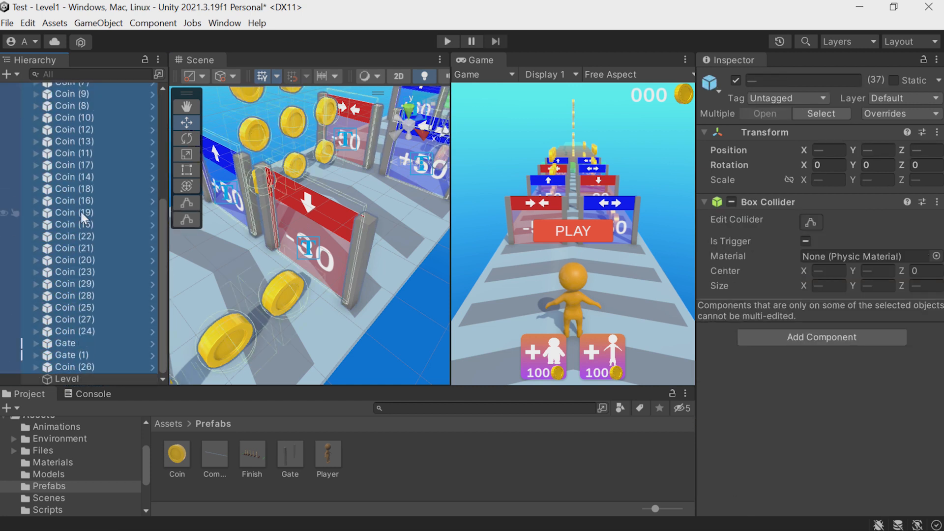
- Set the emptied Level object's X, Y and Z position to 0
click(74, 378)
key(f)
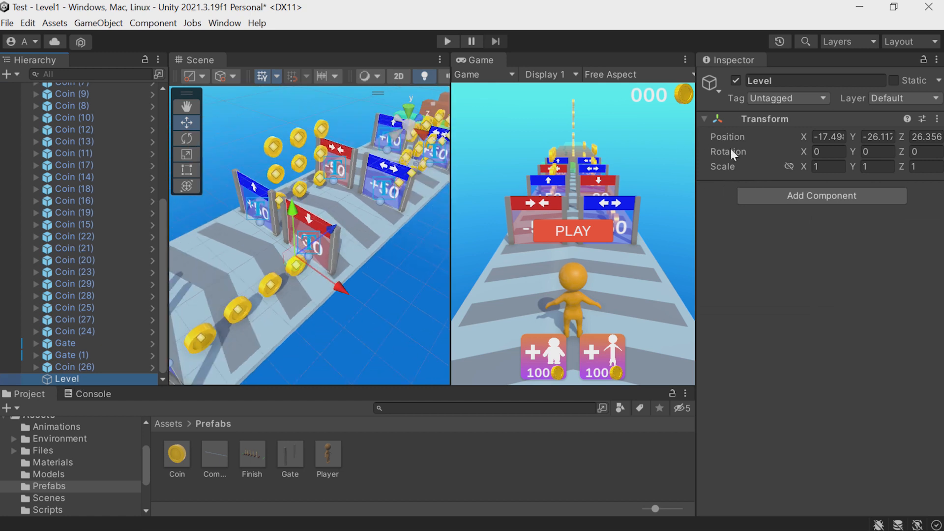
click(827, 138)
text(0)
key(Tab)
text(0)
key(Tab)
text(0)
- Make all gates and coins children of the Level object again, and collapse Level
click(83, 366)
scroll(113, 264, up, 6)
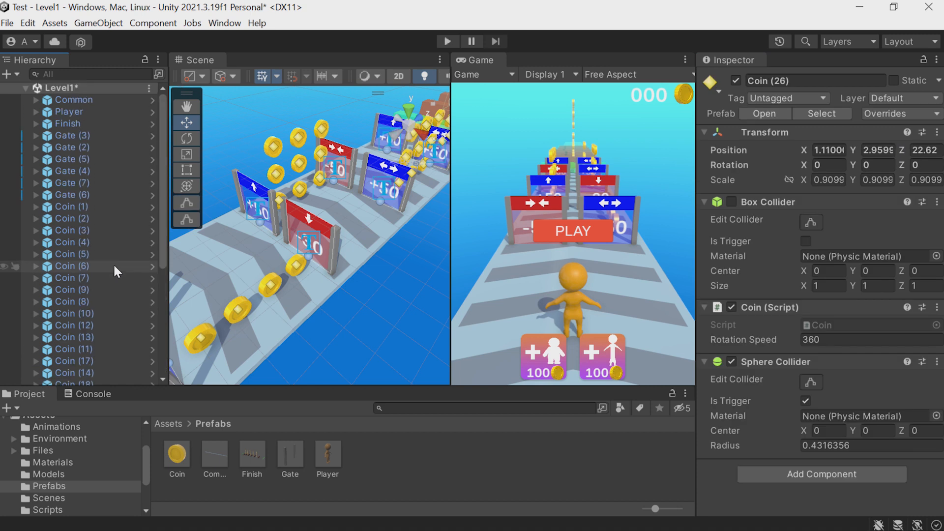
shift+click(79, 136)
scroll(91, 219, down, 6)
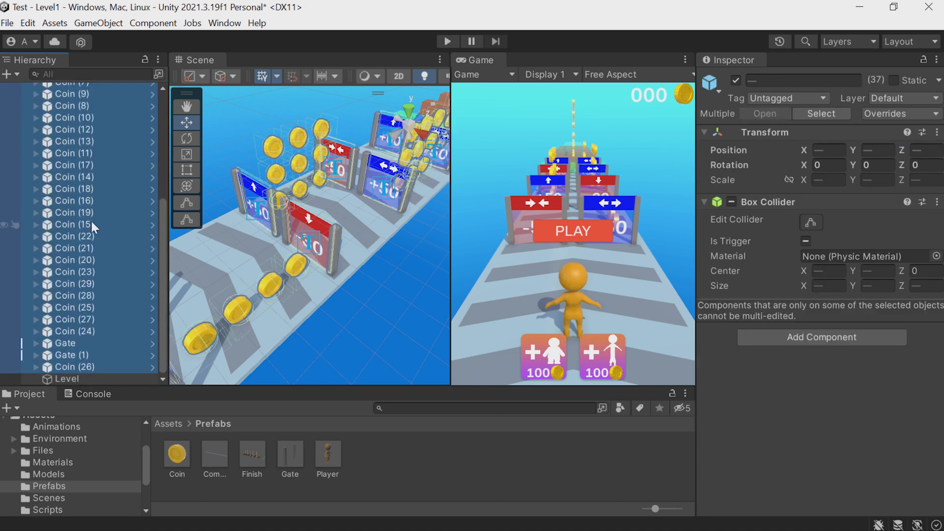
scroll(84, 339, up, 6)
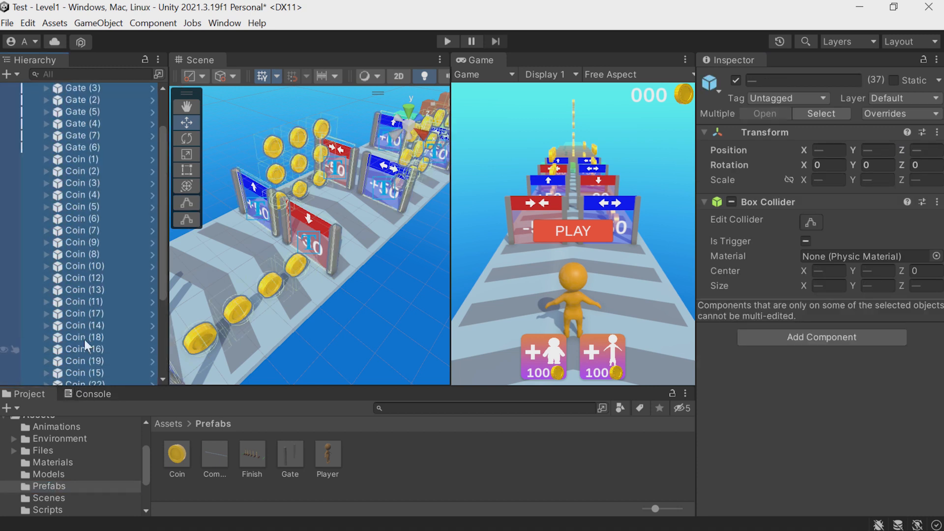
click(36, 138)
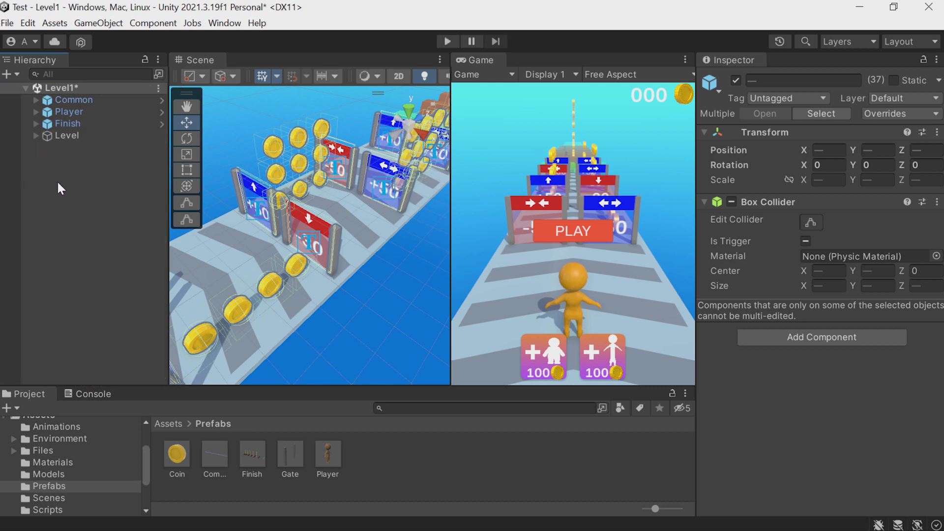
key(f)
click(35, 136)
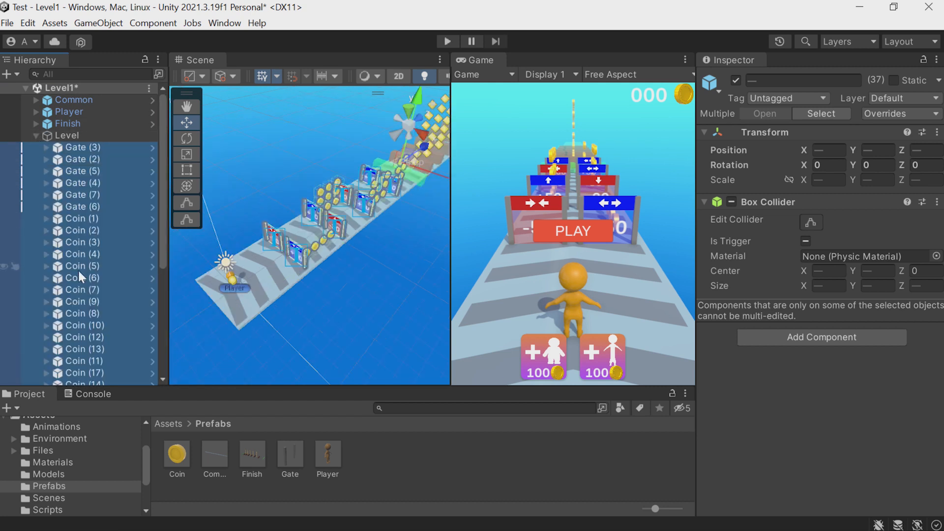
click(86, 194)
click(65, 135)
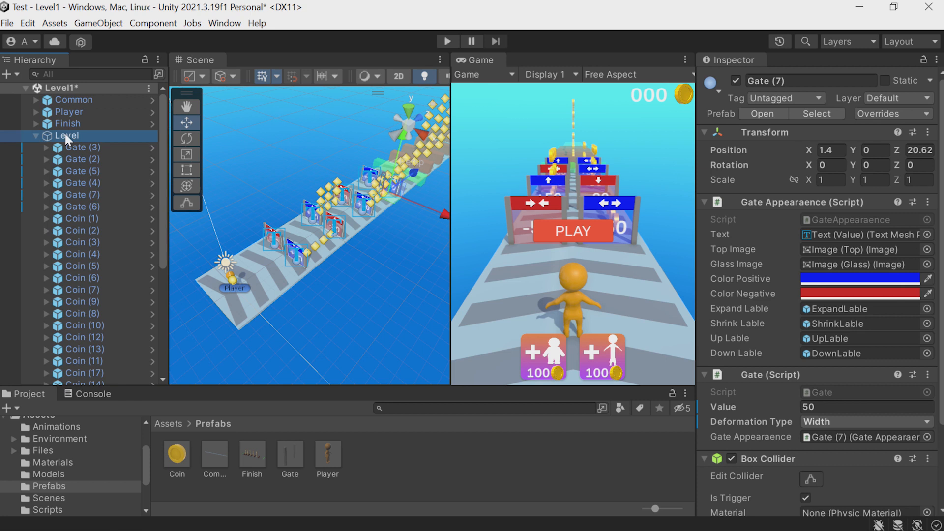
click(36, 136)
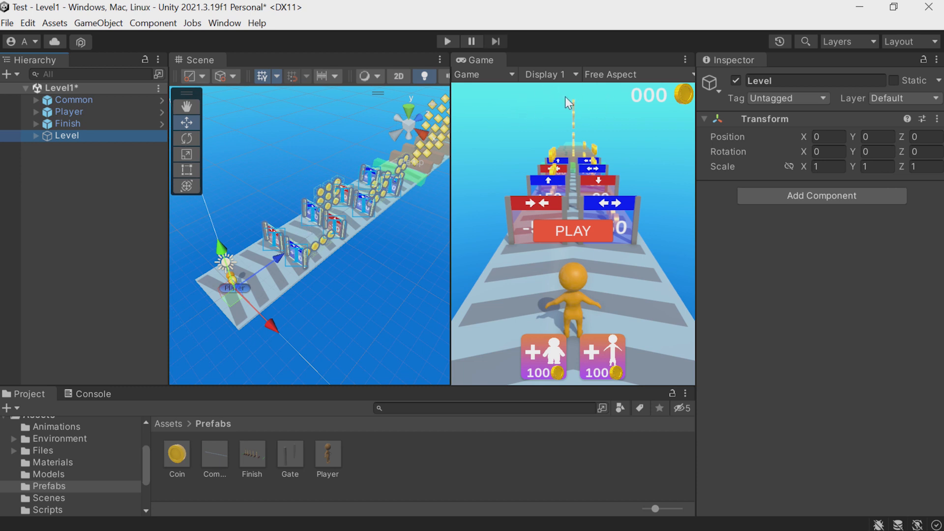
- Rename the Canvas holding the coin counter inside Common to "Canvas (InGame)"
click(35, 99)
click(43, 171)
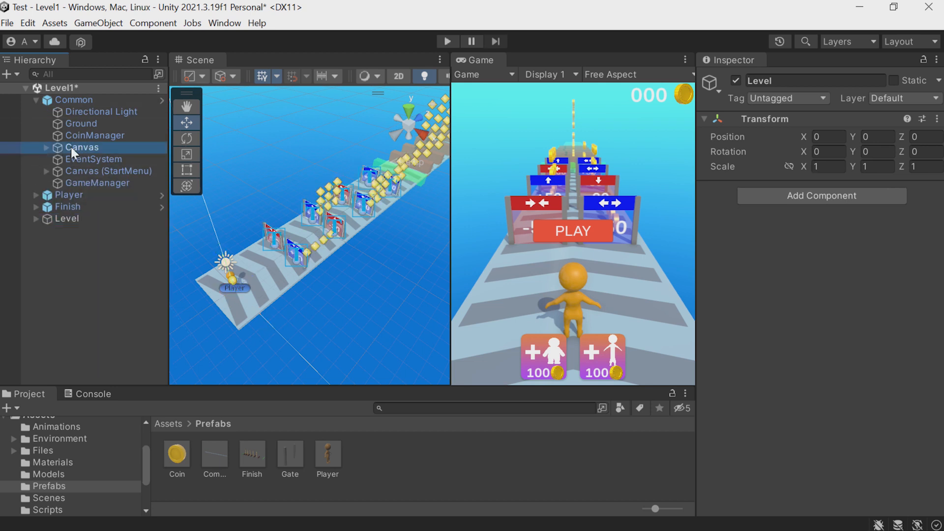
click(70, 147)
click(46, 147)
key(f)
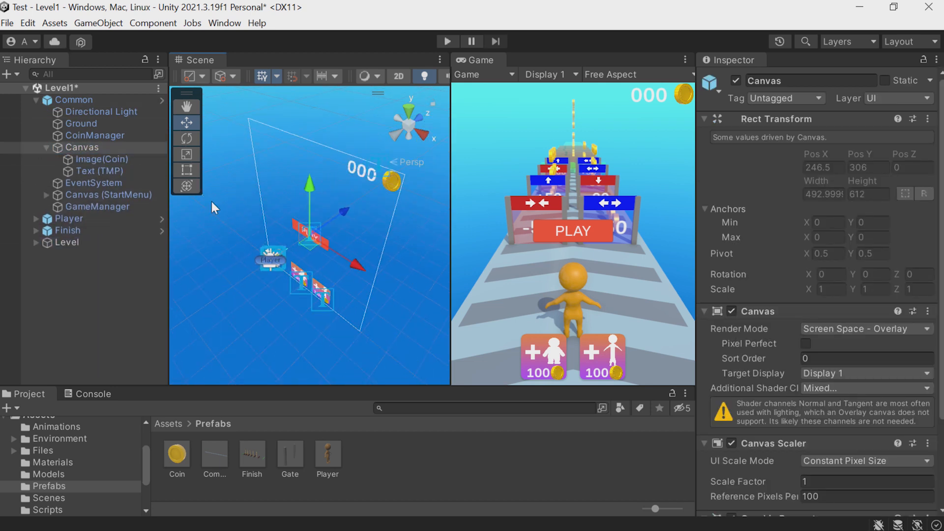
click(78, 147)
key(End)
text(()
text())
key(Left)
text(InGame)
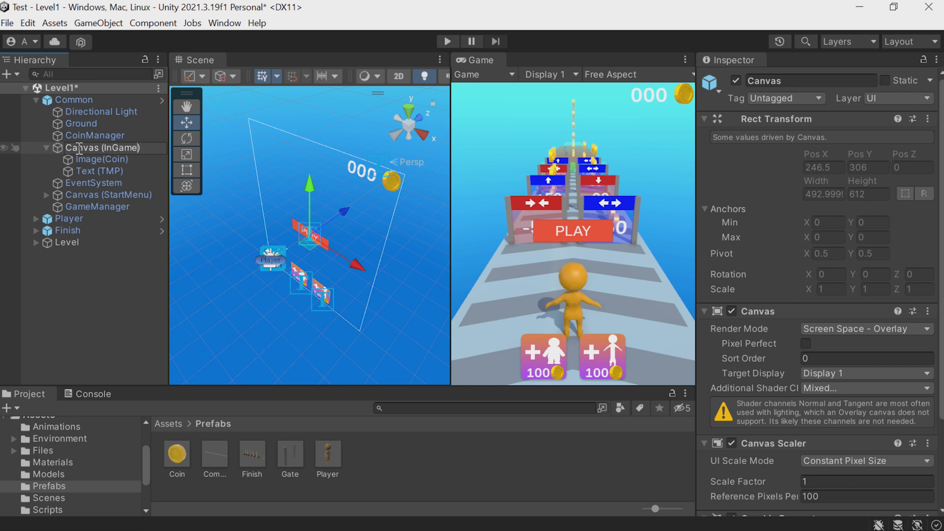
key(Return)
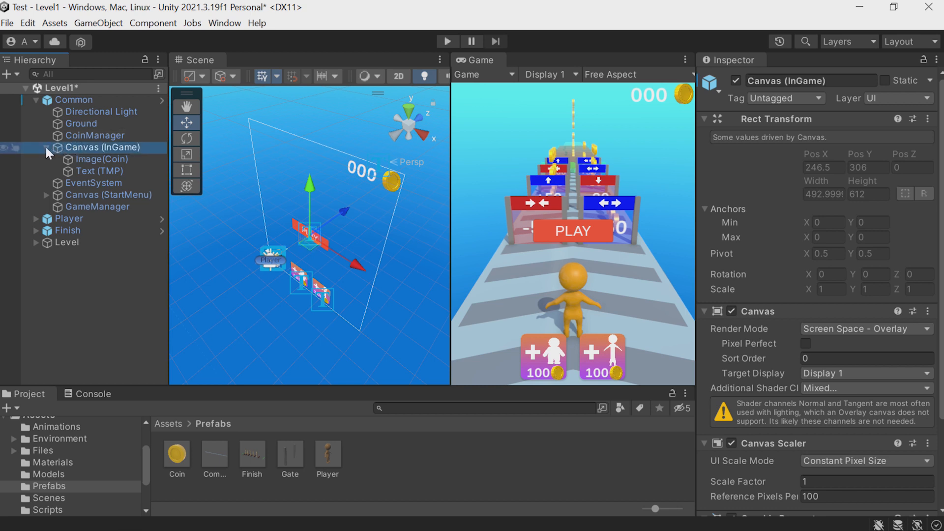
- Add a TextMeshPro text object under Canvas (InGame) and name it "Text (Level)"
right_click(91, 146)
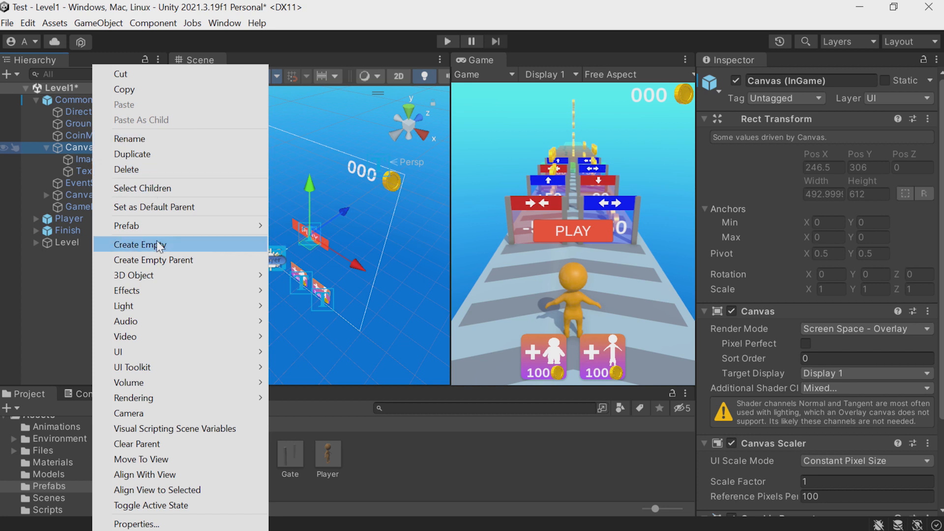
mouse_move(154, 352)
click(323, 158)
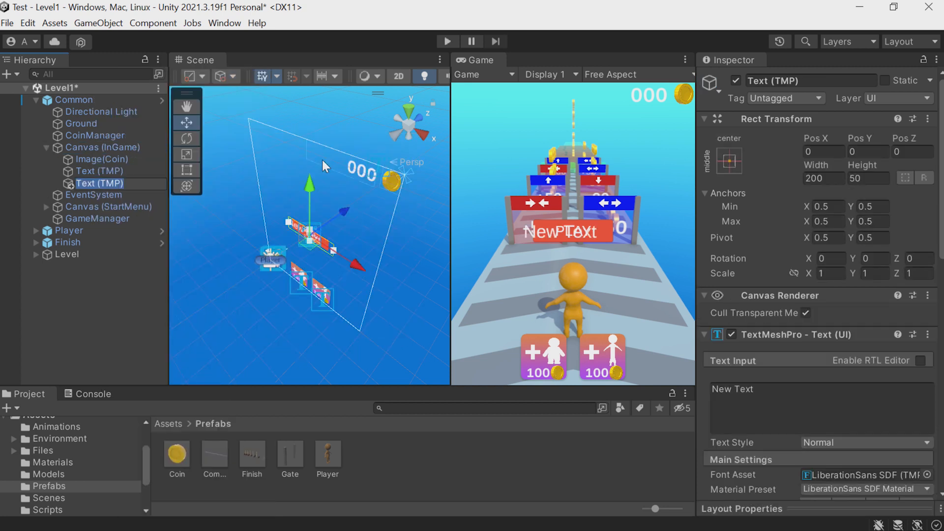
key(End)
key(BackSpace)
key(BackSpace)
key(BackSpace)
key(BackSpace)
text(Level))
key(Return)
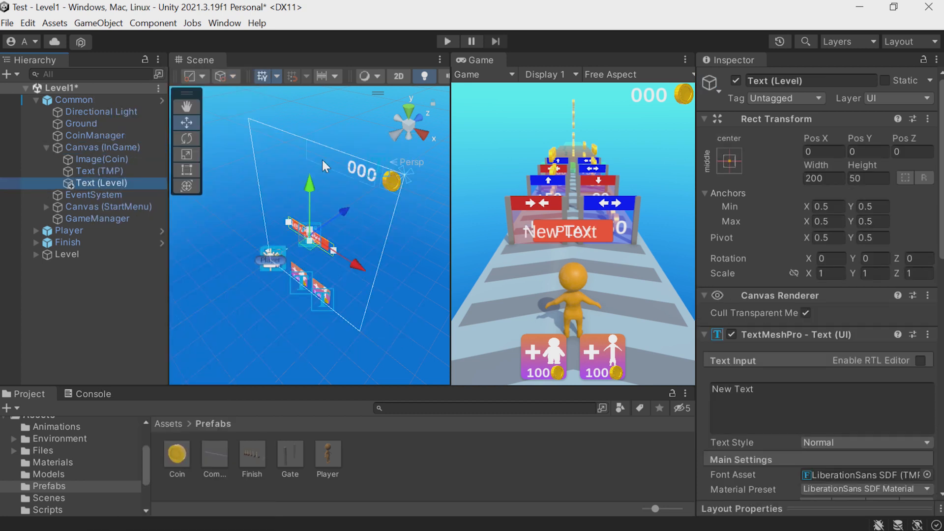
- Anchor Text (Level) to the top centre of the canvas, moving its pivot and position along with the anchor
click(730, 161)
click(825, 270)
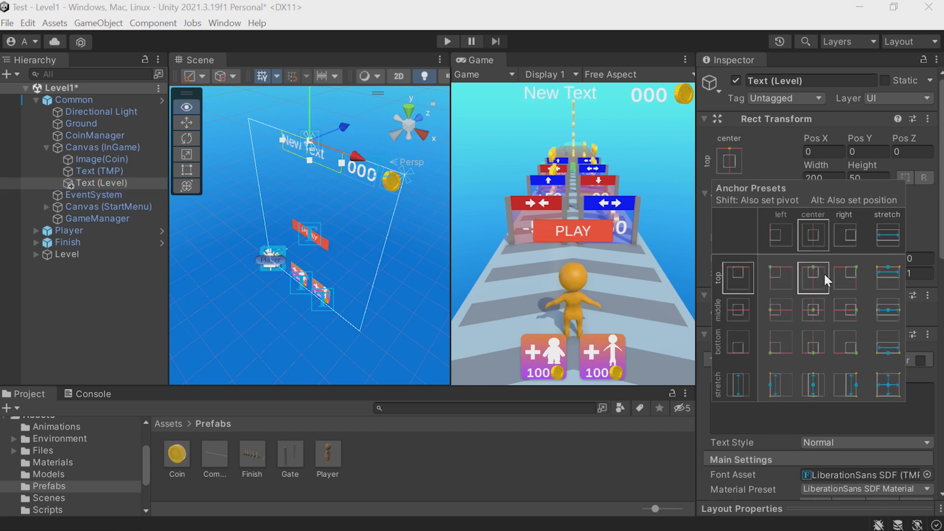
click(823, 278)
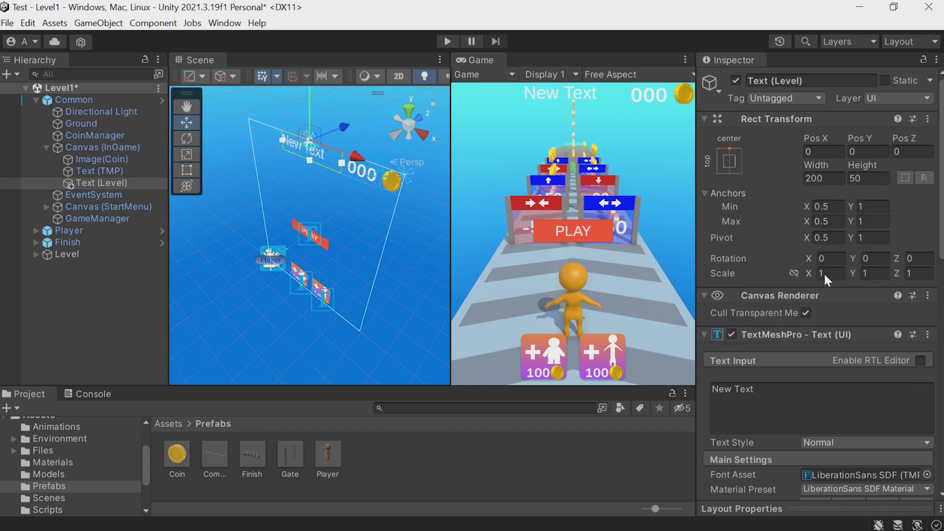
- Replace the placeholder content of Text (Level) with "Level X"
scroll(779, 404, down, 2)
click(782, 374)
scroll(782, 374, down, 3)
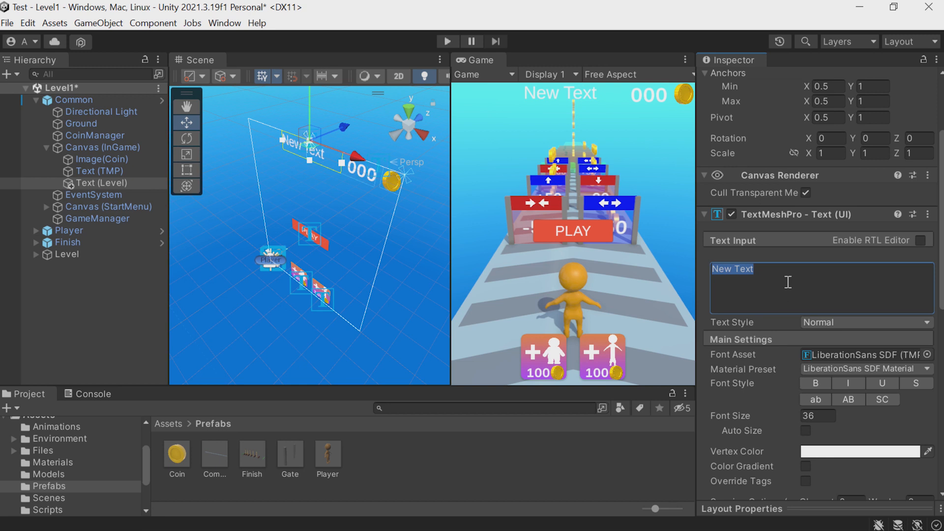
key(BackSpace)
text(Level )
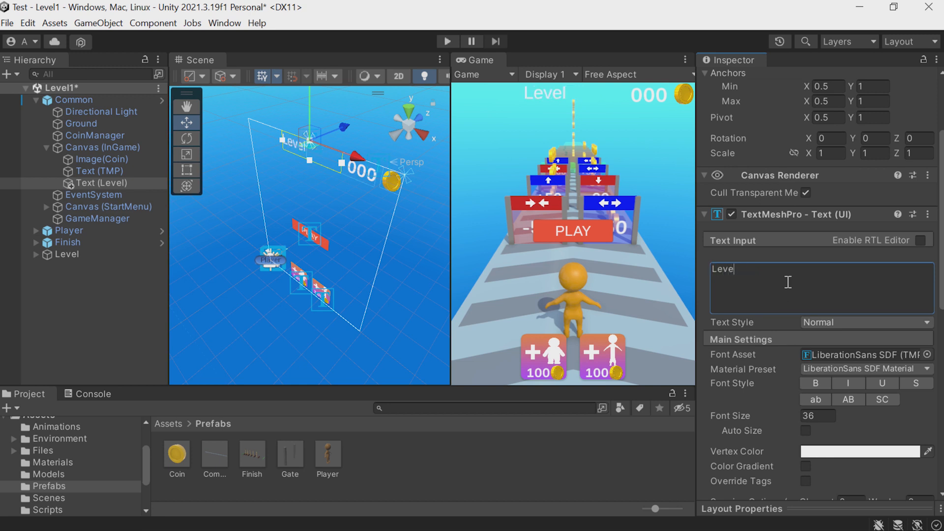
text(0)
key(BackSpace)
text(X)
- Give the "Level X" text a black vertex colour and a bold font style
scroll(789, 281, down, 3)
click(835, 371)
drag(809, 347, 801, 354)
click(933, 165)
click(821, 304)
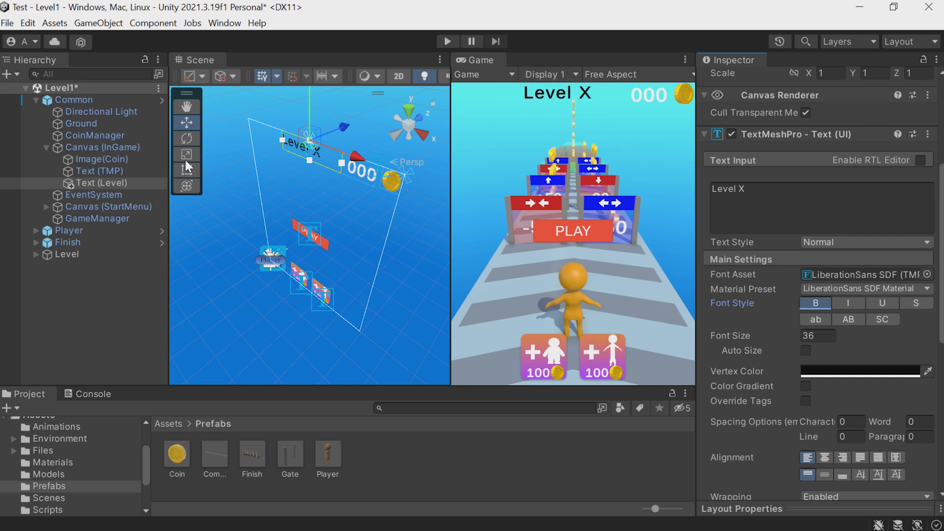
- Open the GameManager script in Visual Studio and begin a [SerializeField] TextMeshPro field declaration below _startMenu
click(80, 219)
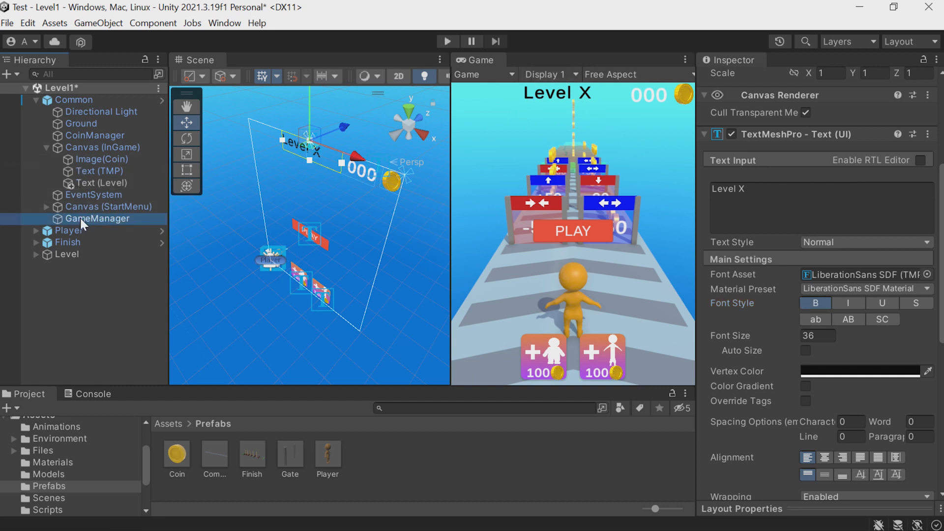
double_click(821, 204)
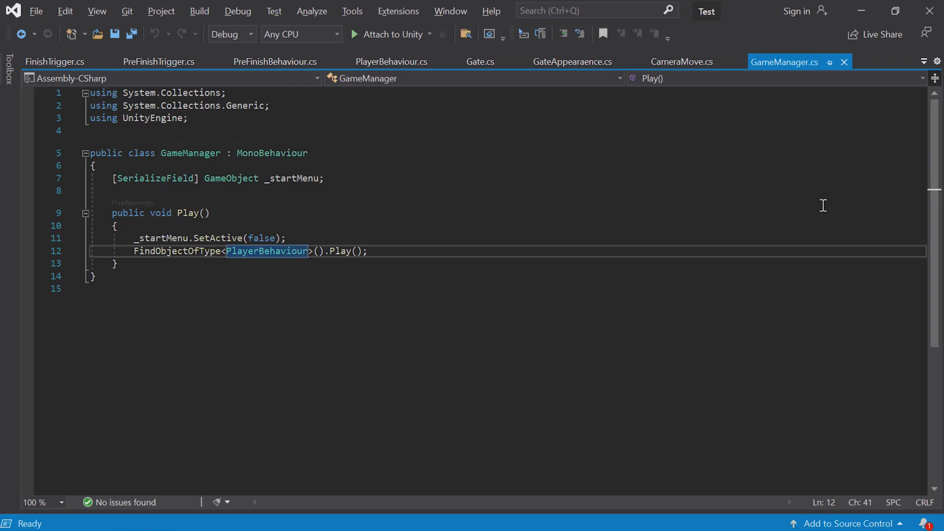
click(365, 179)
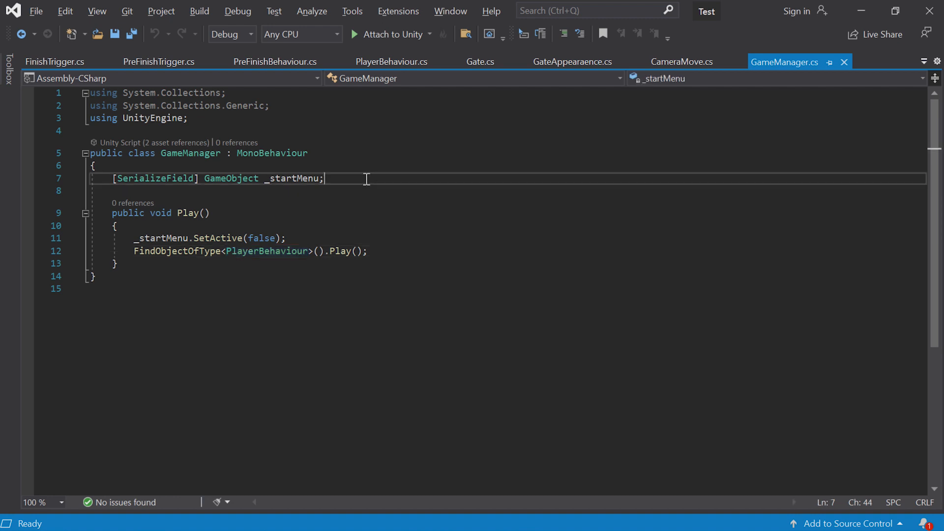
key(Return)
text([Se)
key(Tab)
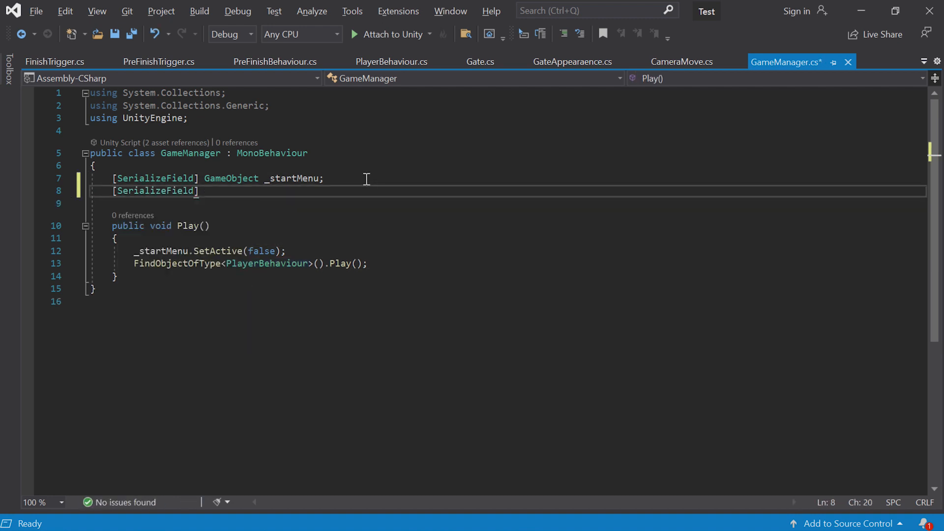
text(] Text)
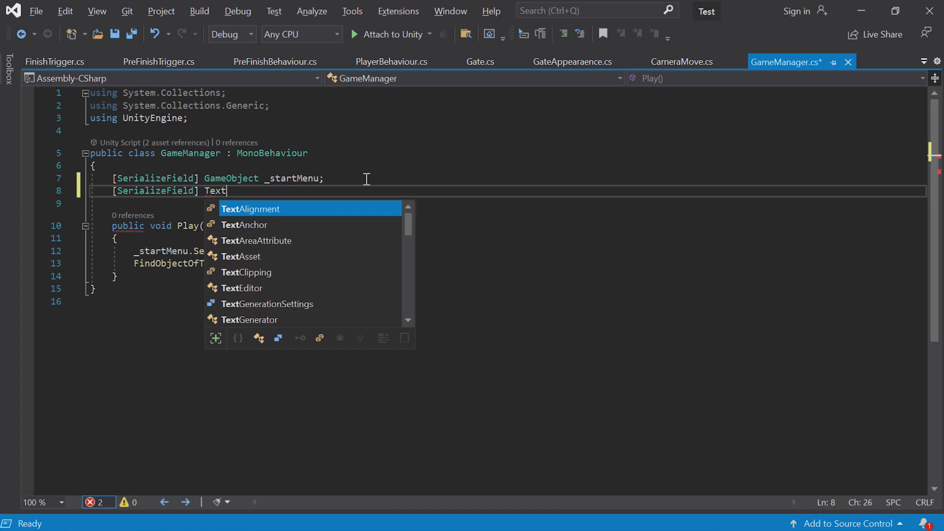
text(Me)
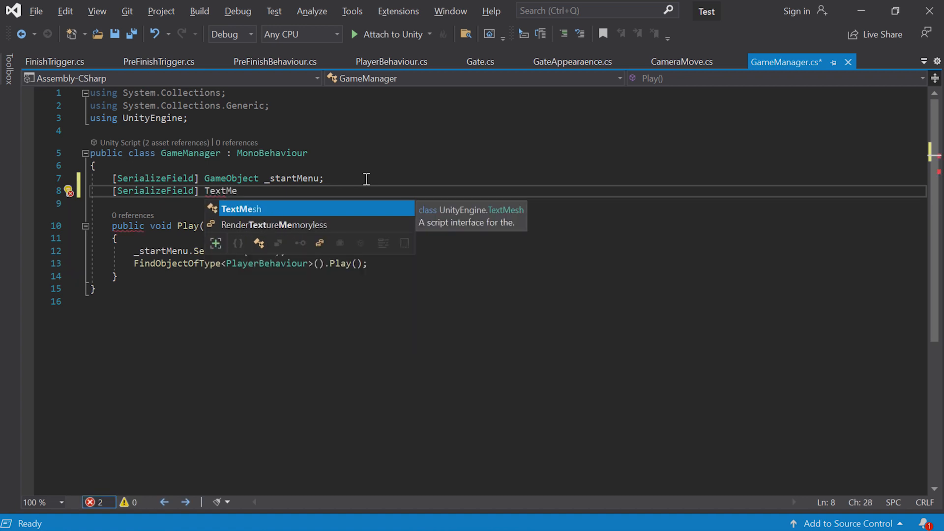
text(shPro)
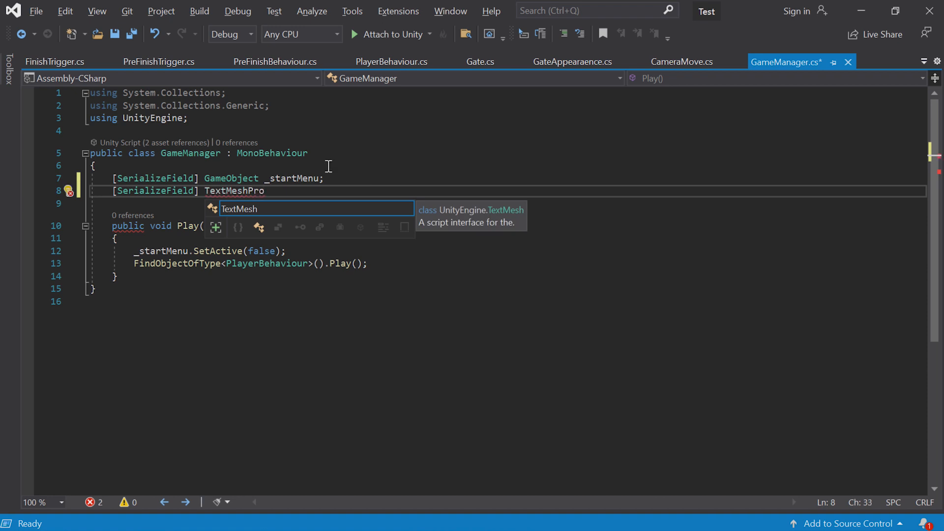
- Complete the field as TextMeshProUGUI _levelText, using the suggestion that also imports the TMPro namespace
mouse_move(230, 191)
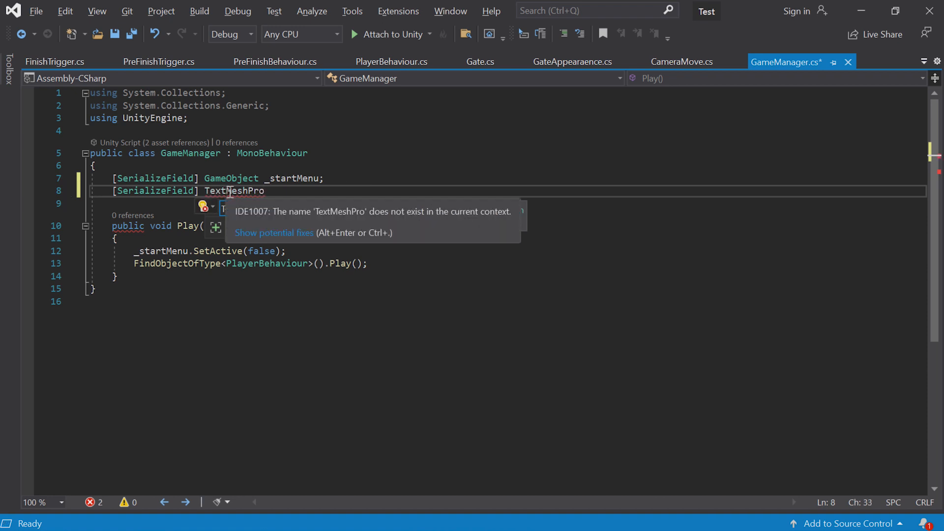
click(219, 224)
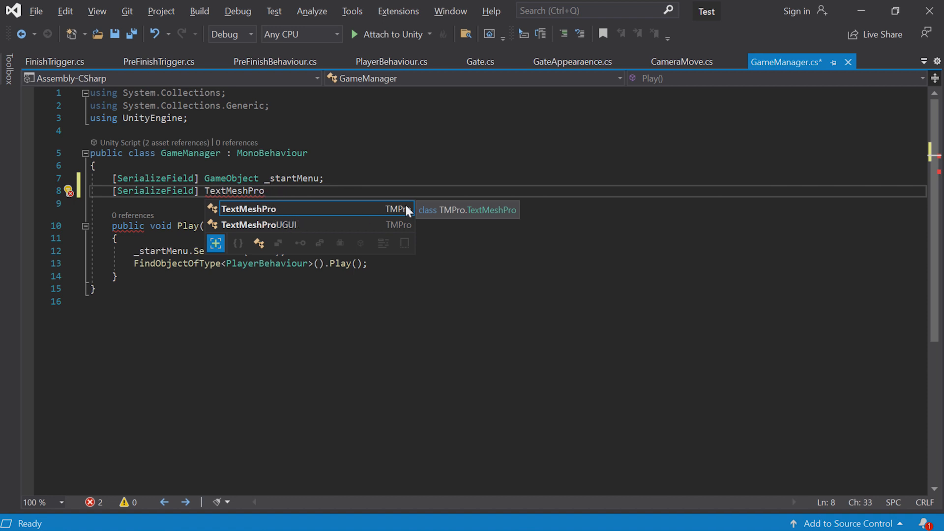
click(214, 244)
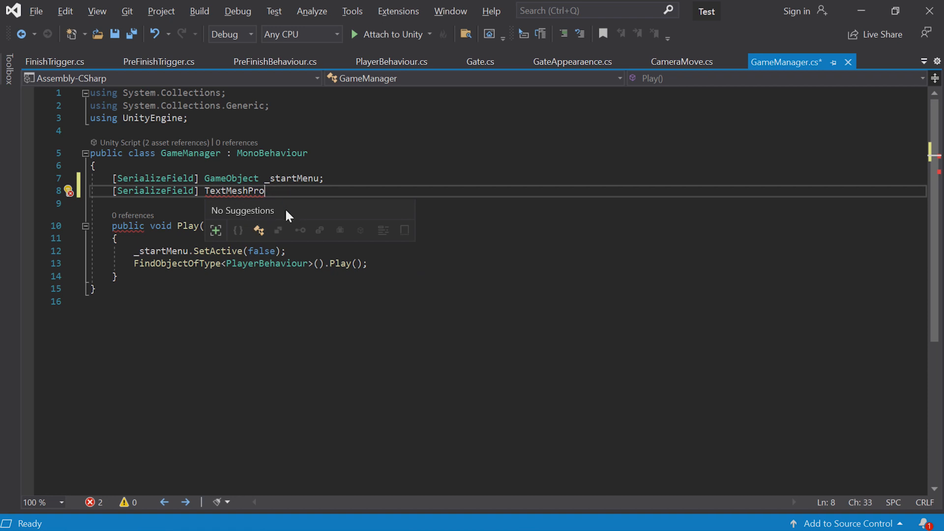
click(216, 230)
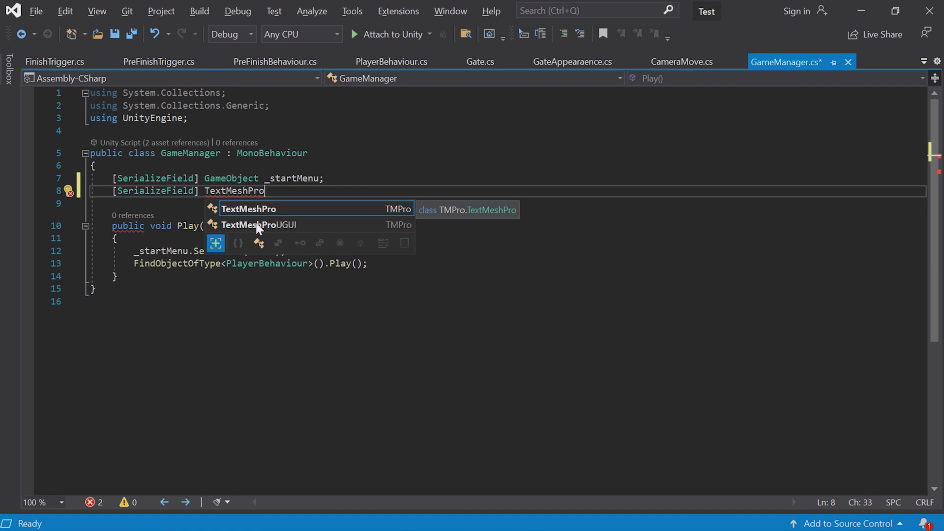
click(257, 226)
double_click(257, 225)
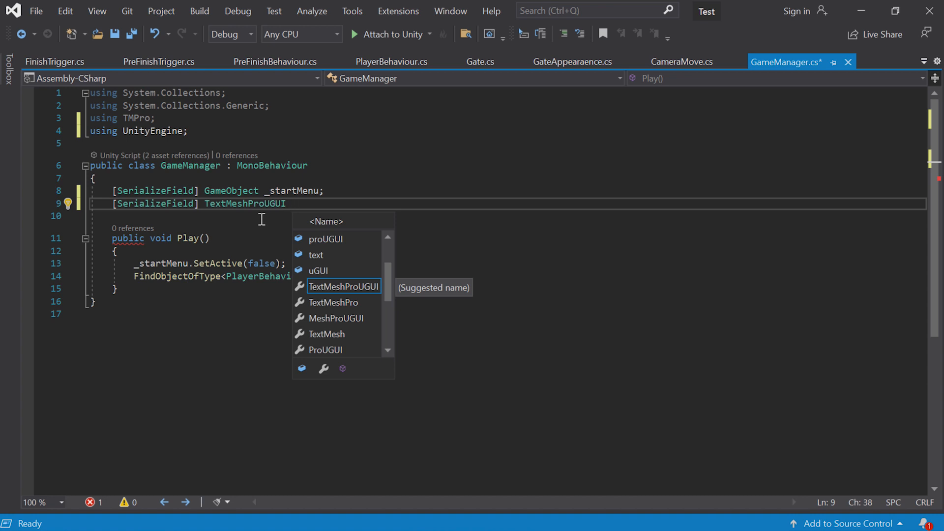
text(_levelTex)
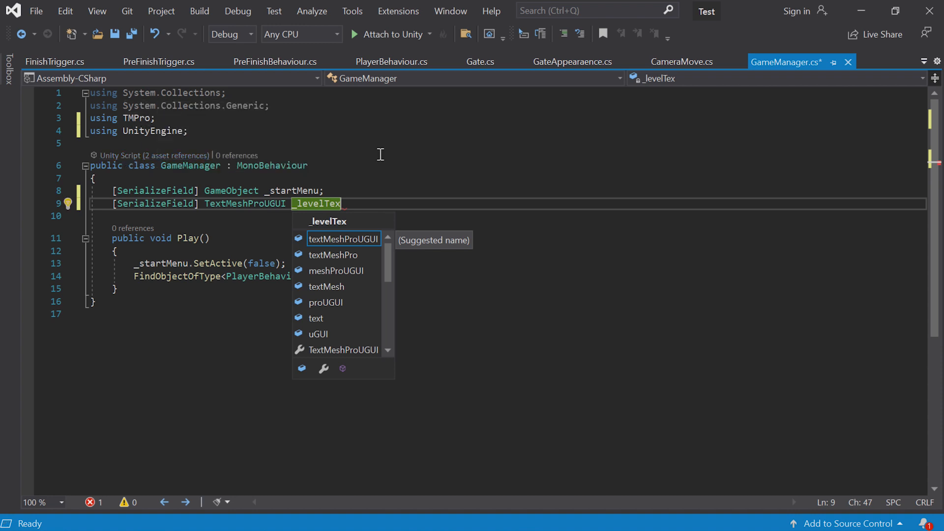
text(t;)
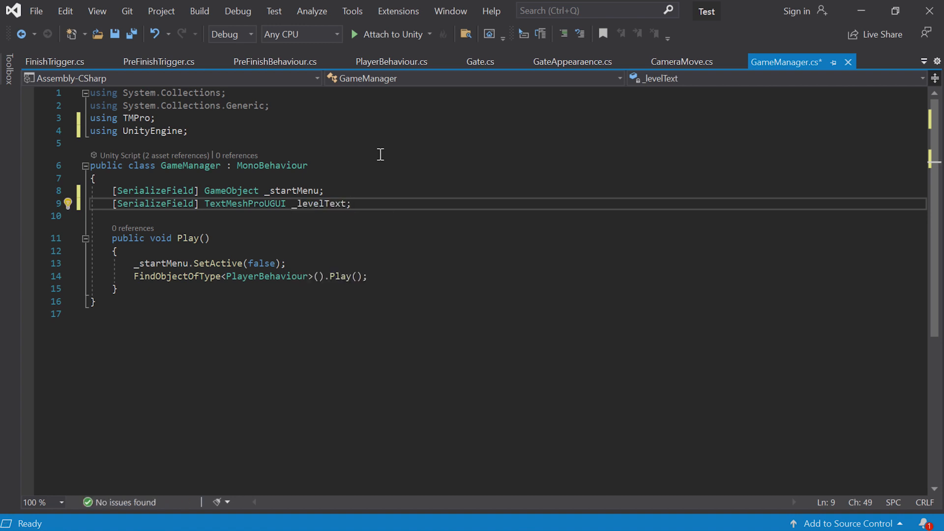
- Add a private Start method above Play and begin its body with the assignment "_levelText.text ="
key(Return)
key(Return)
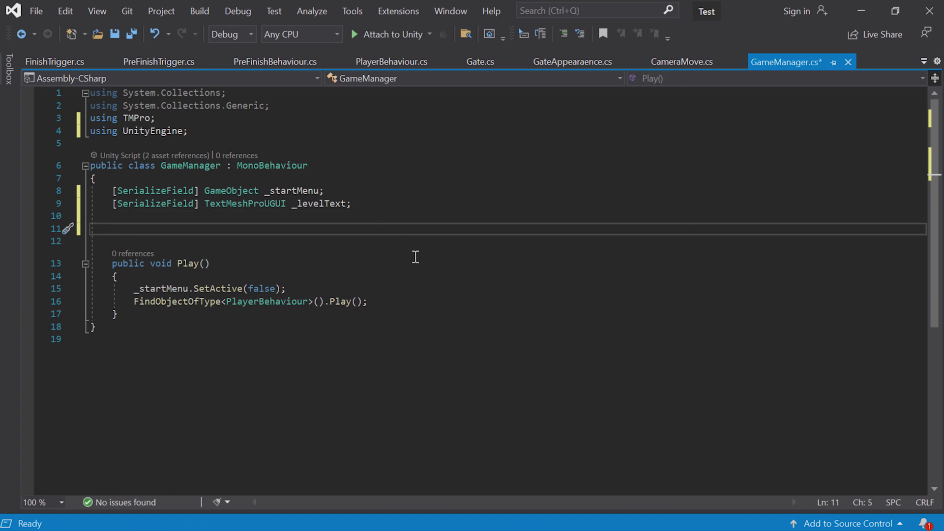
text(start)
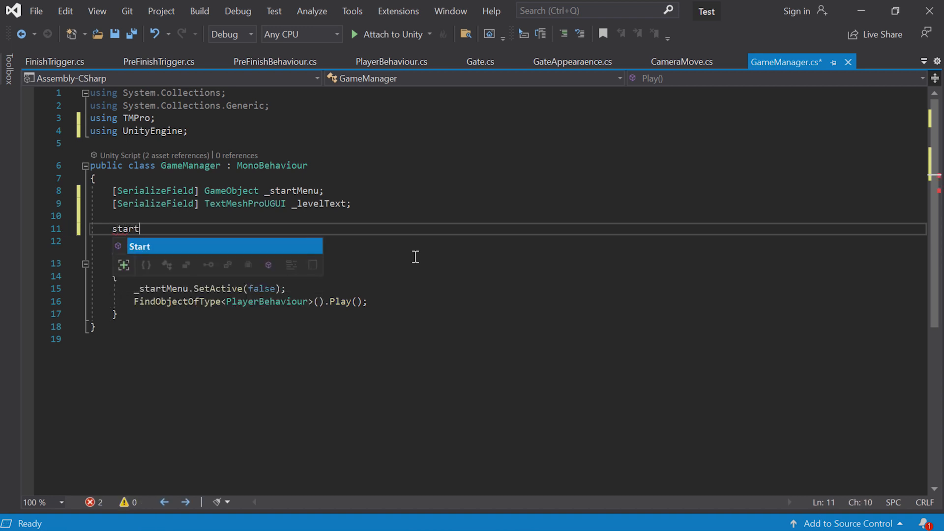
key(Tab)
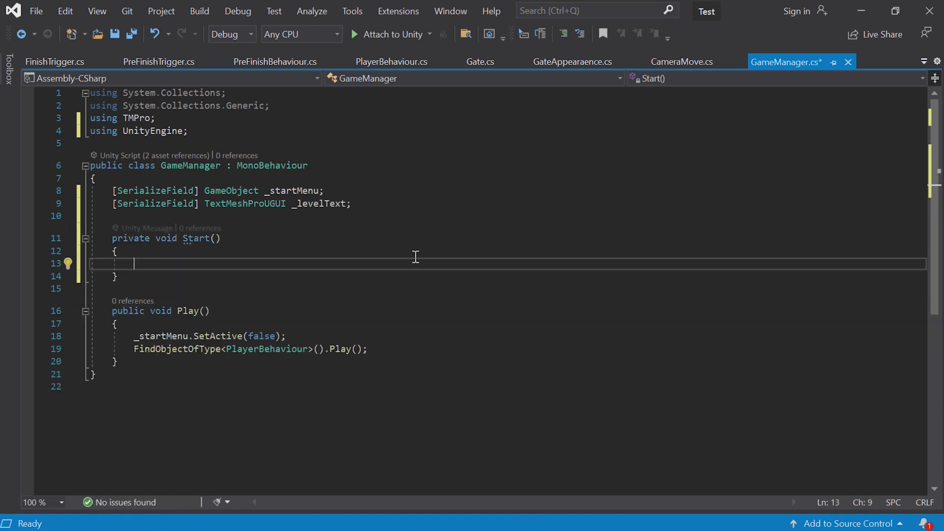
text(_ve)
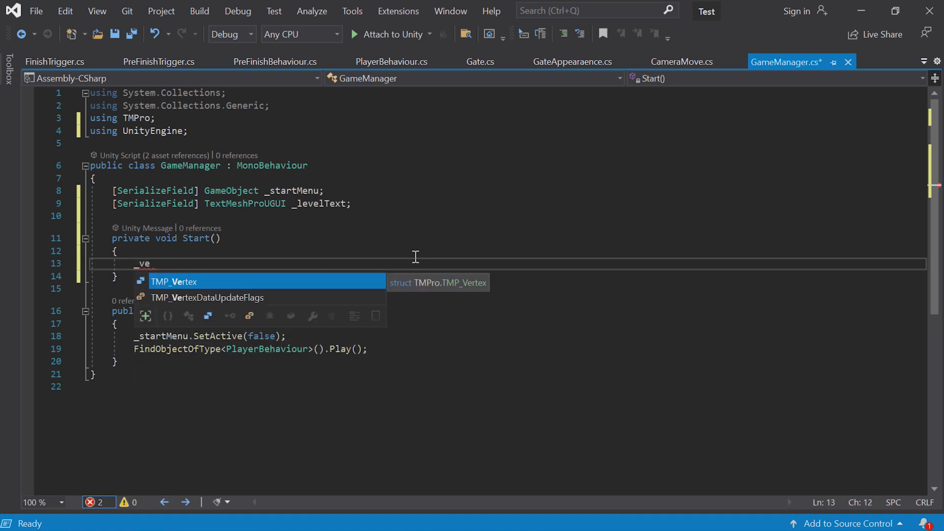
key(BackSpace)
key(BackSpace)
text(levelText.text =)
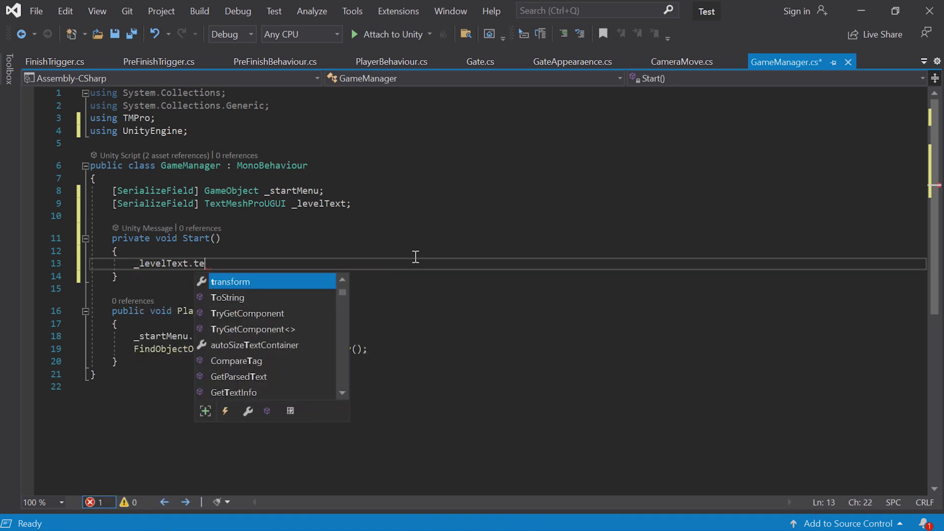
- Switch to Unity and look in the project's Scenes folder at how the level scene is named
key(alt+Tab)
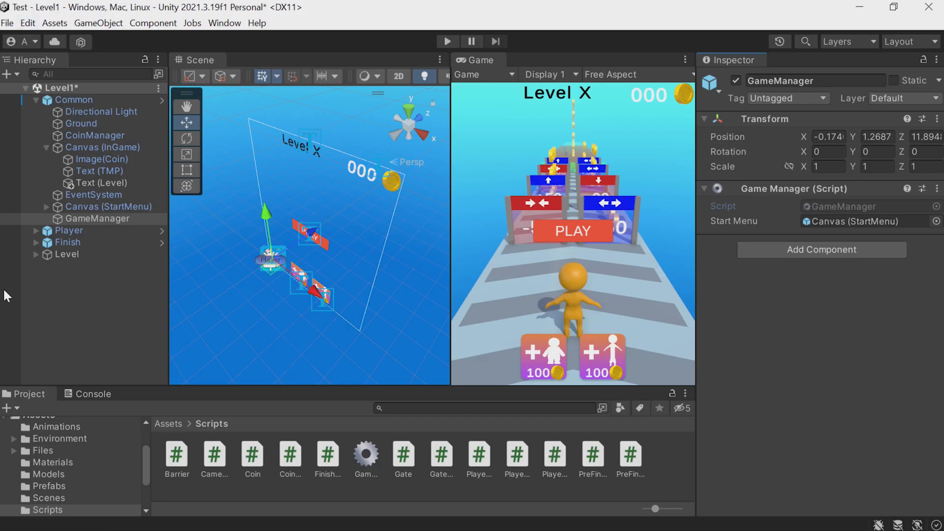
scroll(55, 465, down, 2)
click(53, 454)
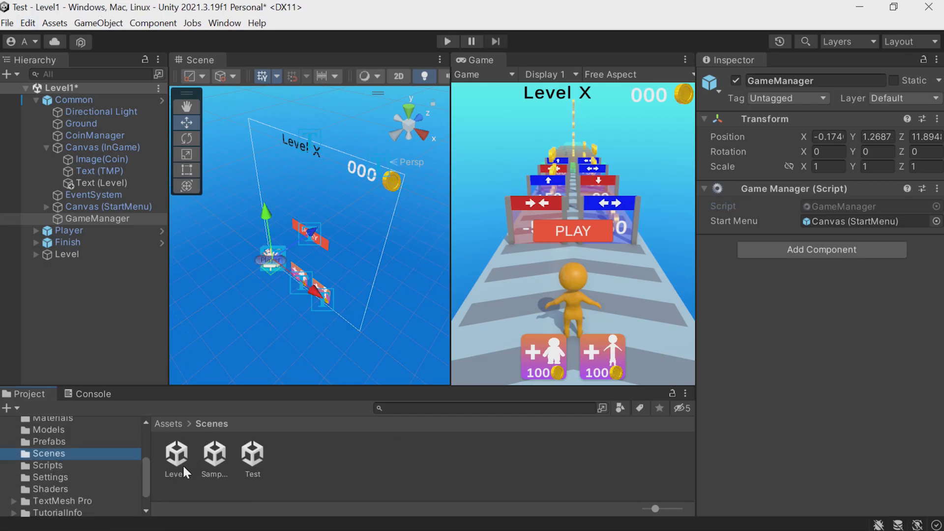
key(alt+Tab)
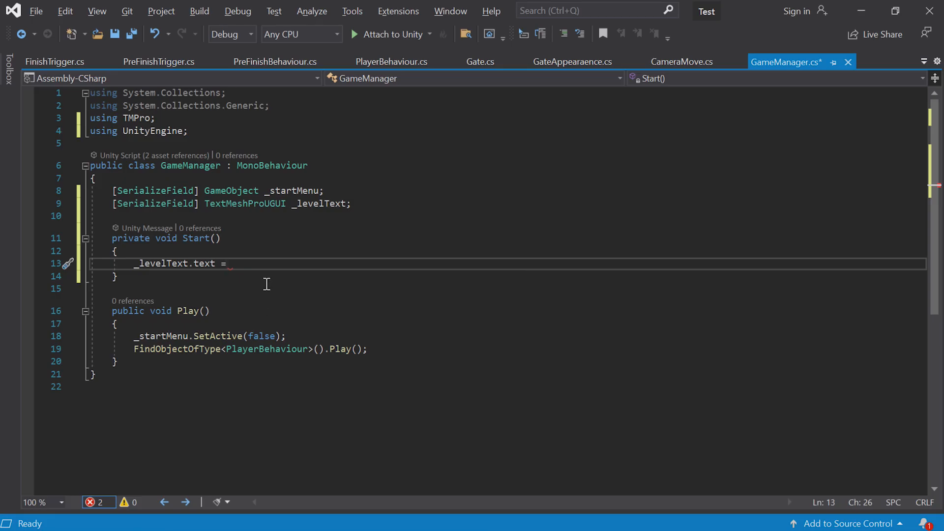
key(alt+Tab)
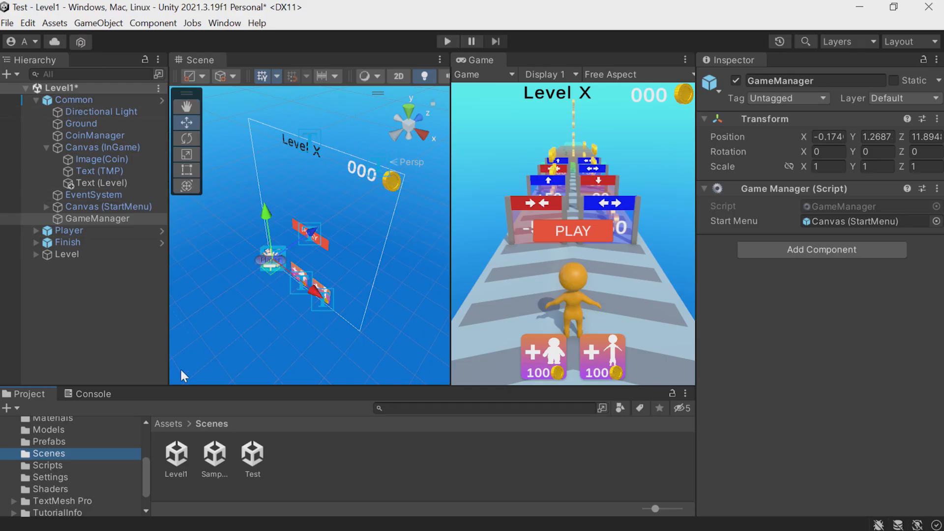
- Return to Visual Studio and continue the _levelText.text assignment with SceneManager, using the suggestion that imports UnityEngine.SceneManagement
click(168, 456)
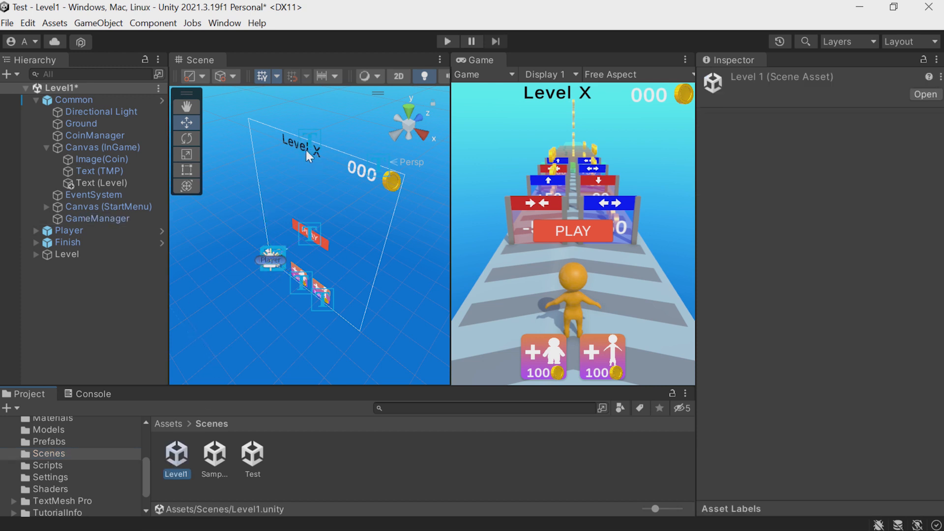
key(alt+Tab)
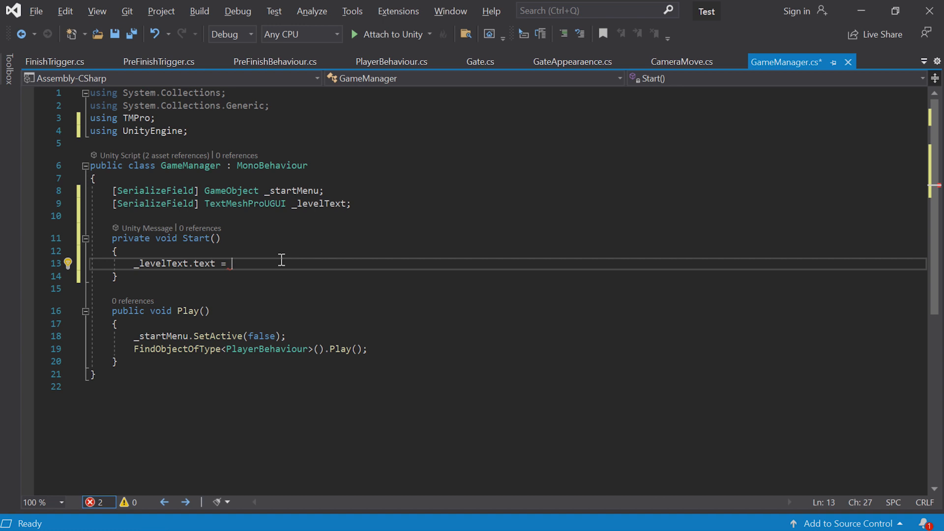
text(Sc)
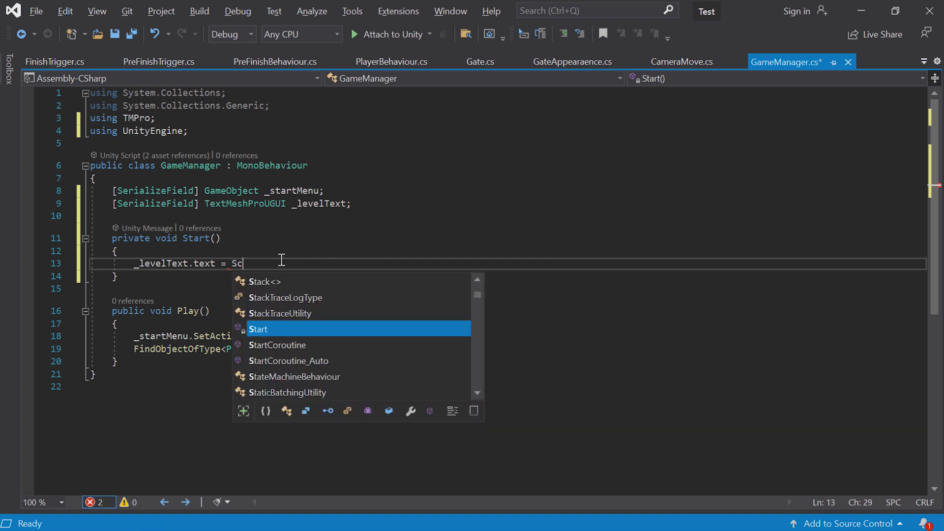
text(eneMa)
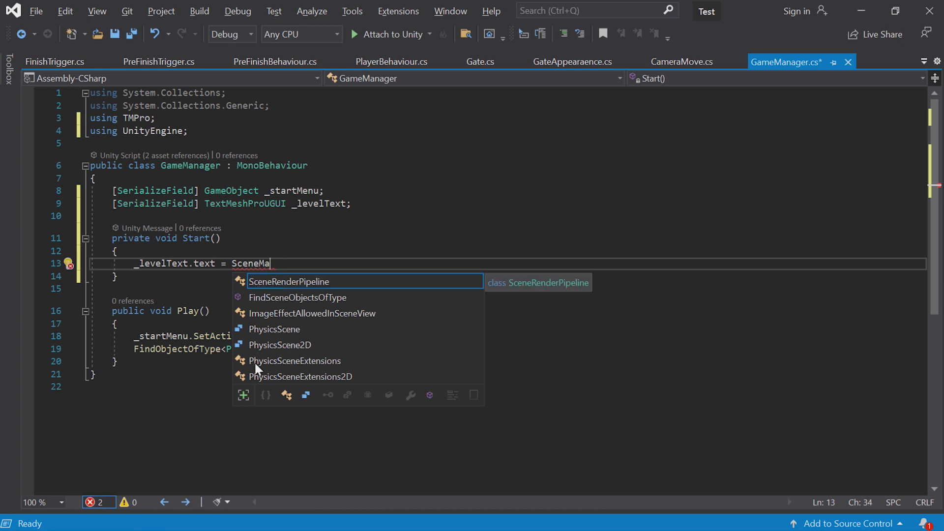
click(242, 395)
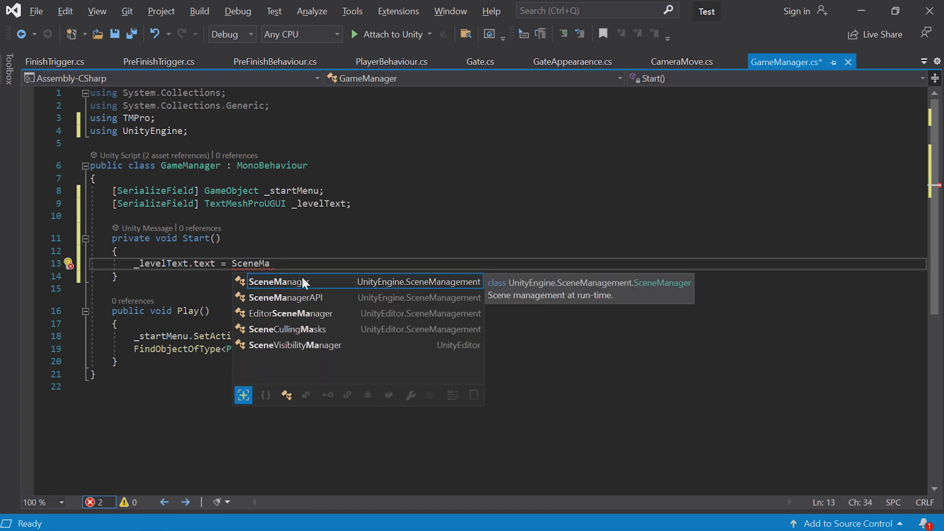
key(Tab)
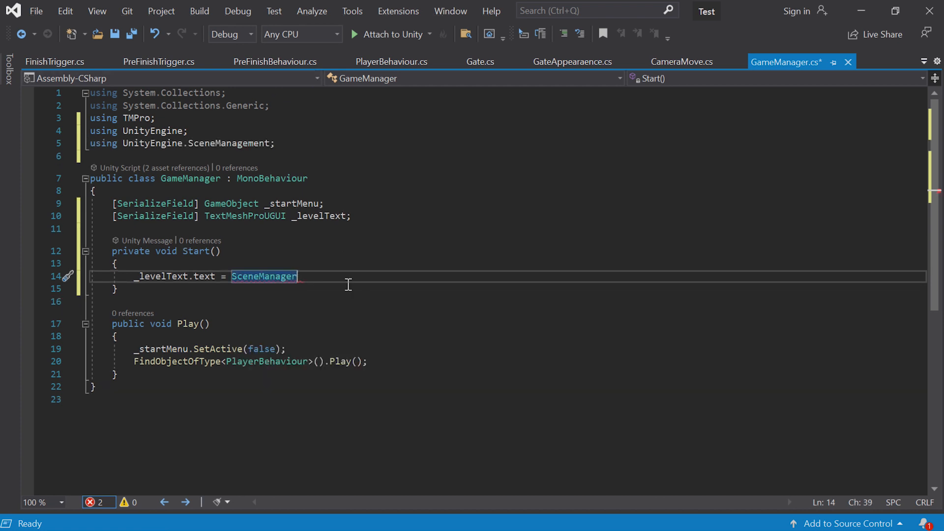
- Complete the assignment in Start with .GetActiveScene().name; so the level text takes the active scene's name
text(.)
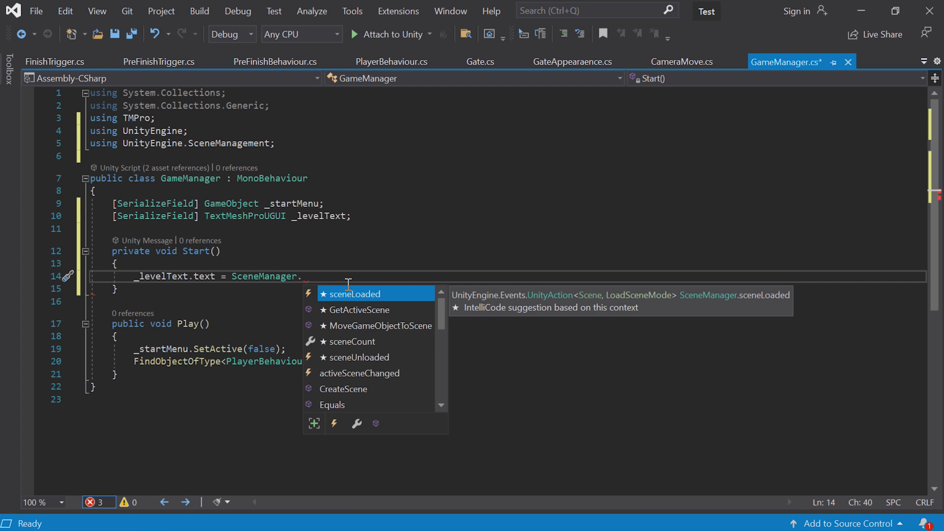
text(GetA)
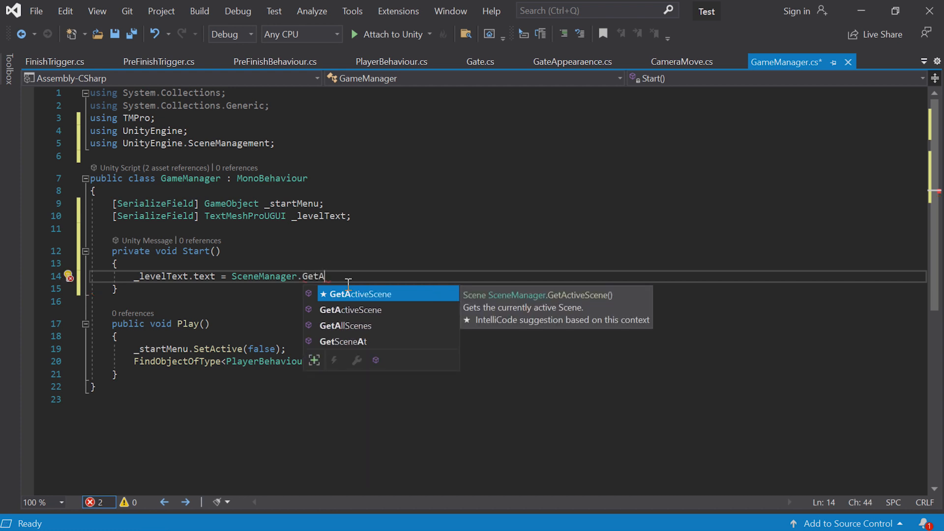
key(Tab)
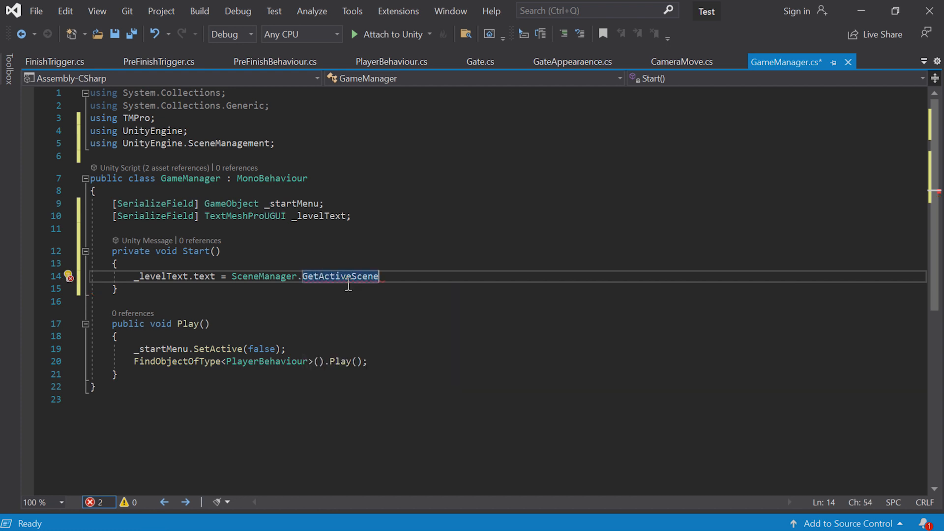
text(()
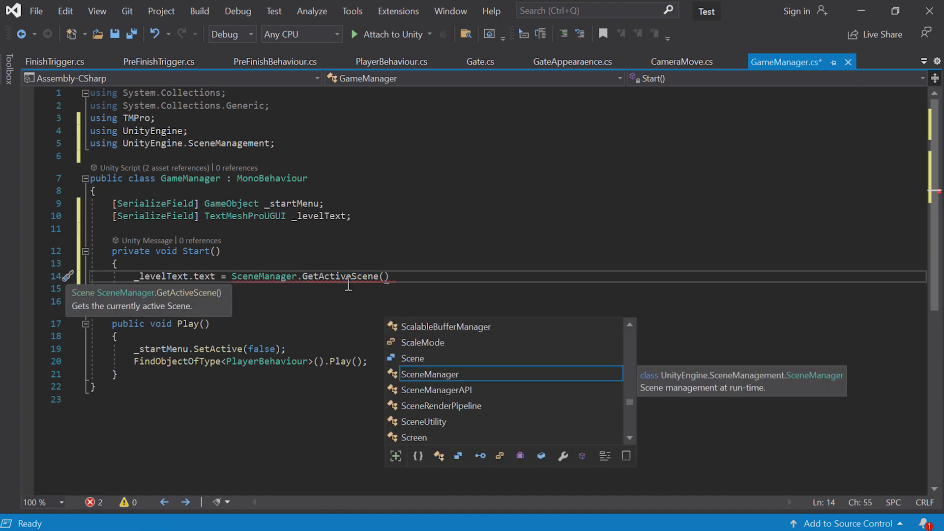
text())
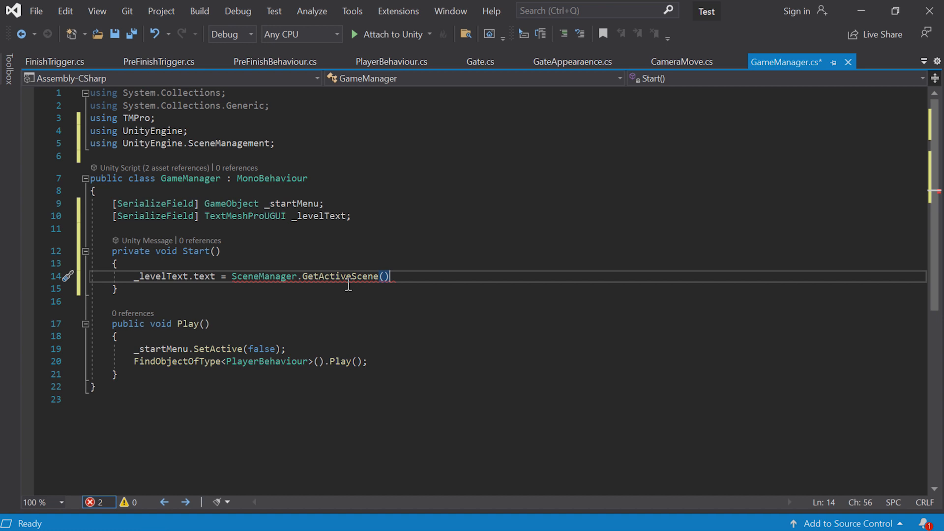
text(.name;)
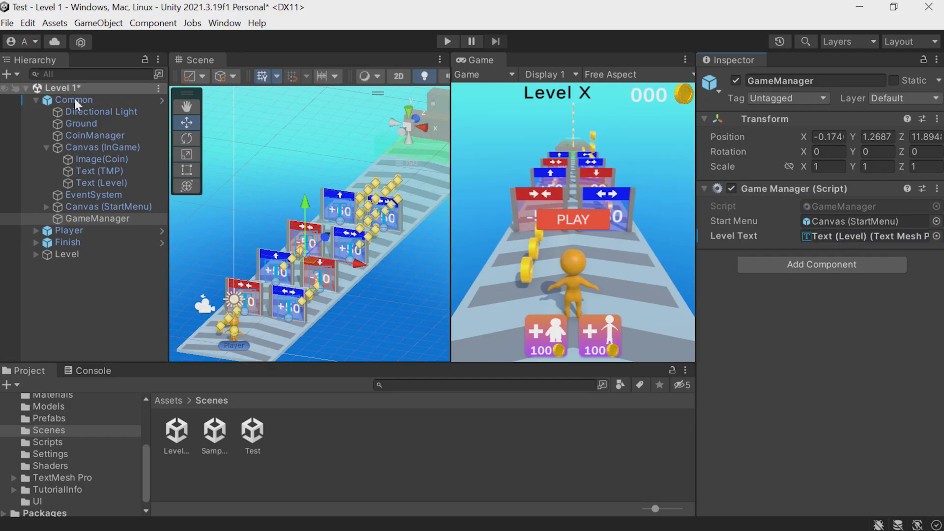
- Run the Level 1 scene in Unity to check the level text at the top of the game view, and stop it
click(74, 98)
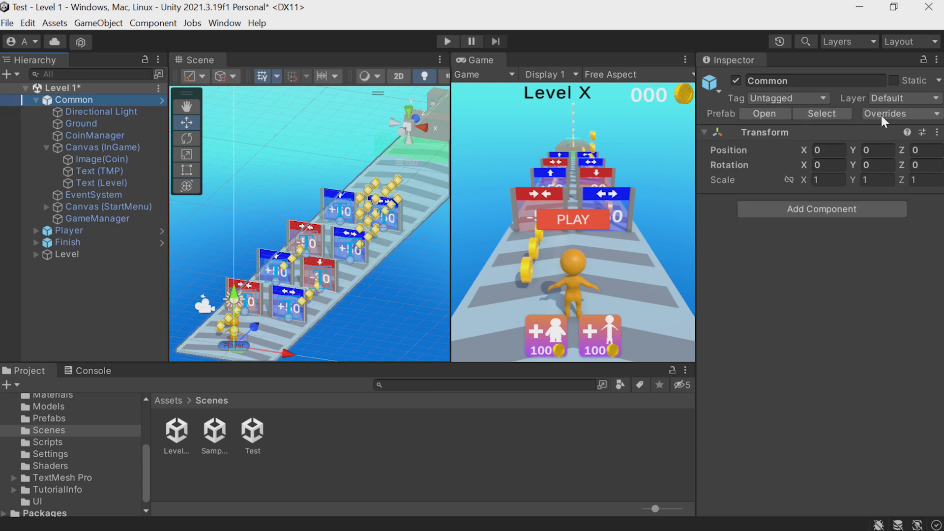
click(448, 42)
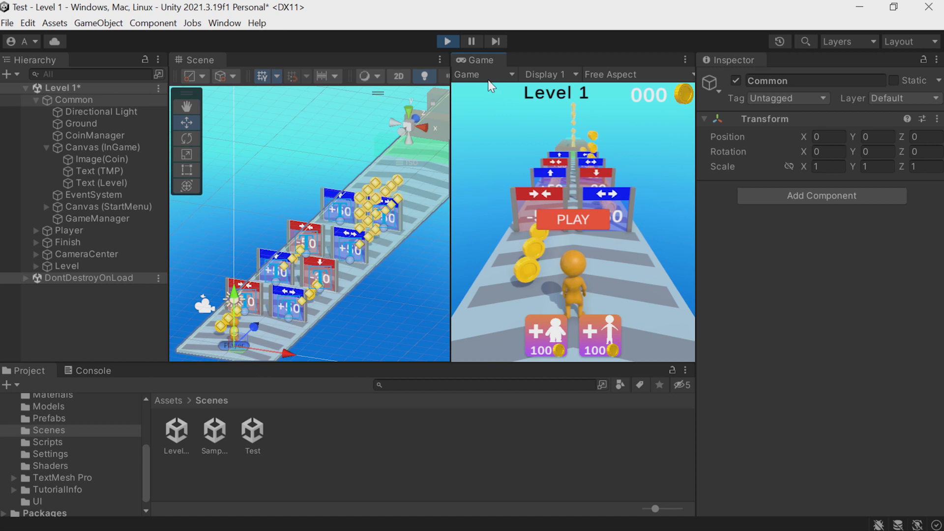
click(448, 41)
- Apply all overrides of the Common object to its prefab and save the Level 1 scene
click(81, 101)
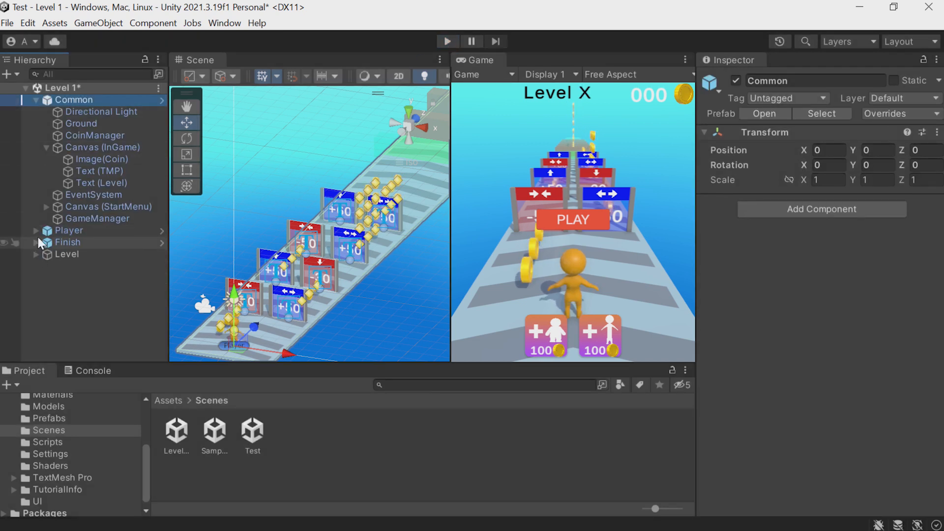
click(108, 181)
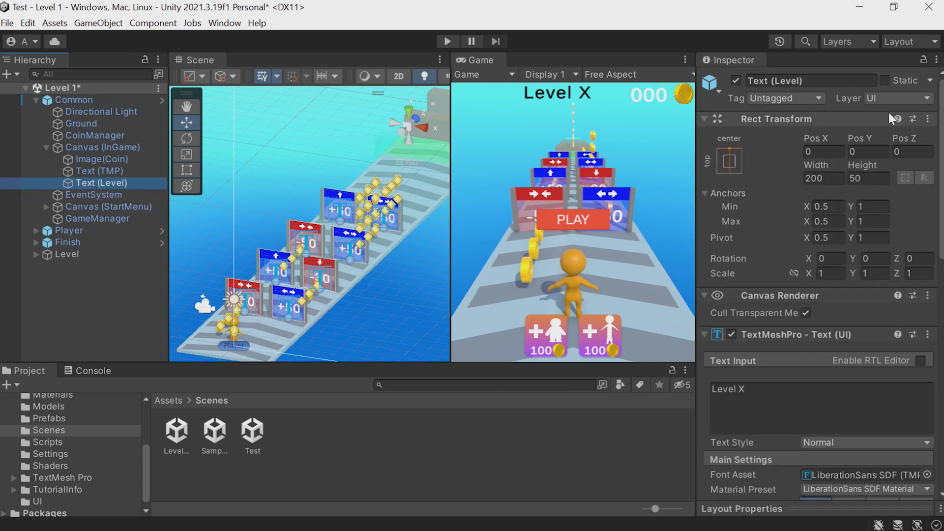
click(73, 100)
click(921, 112)
click(902, 244)
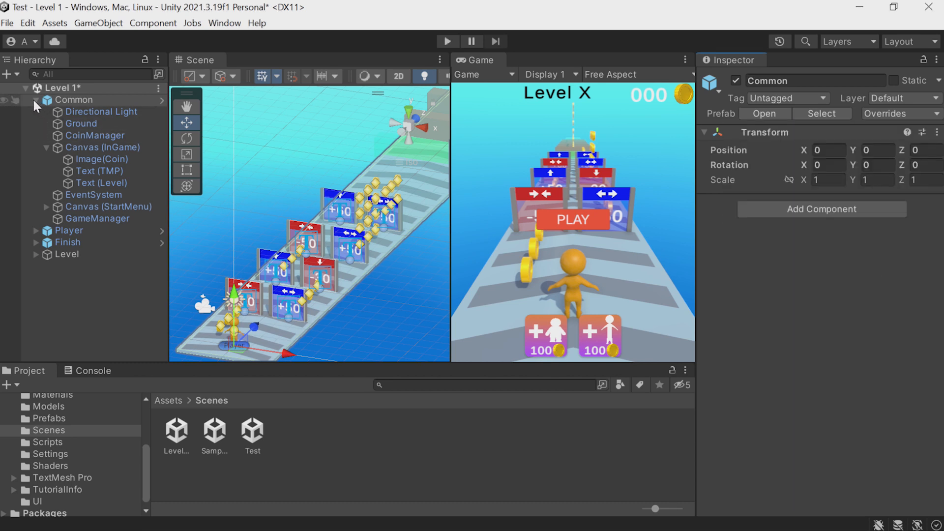
key(ctrl+s)
- Delete the SampleScene and Test scene assets from the Scenes folder
click(202, 433)
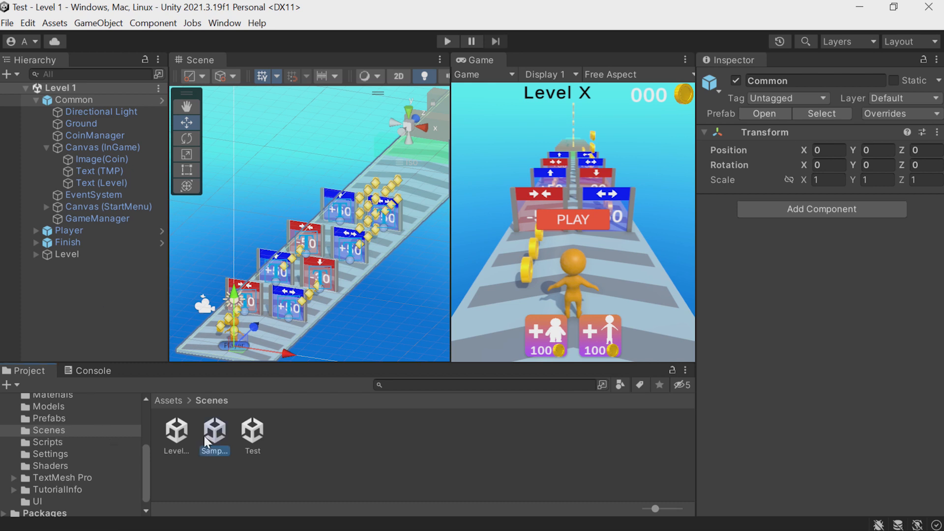
ctrl+click(258, 432)
key(Delete)
key(Return)
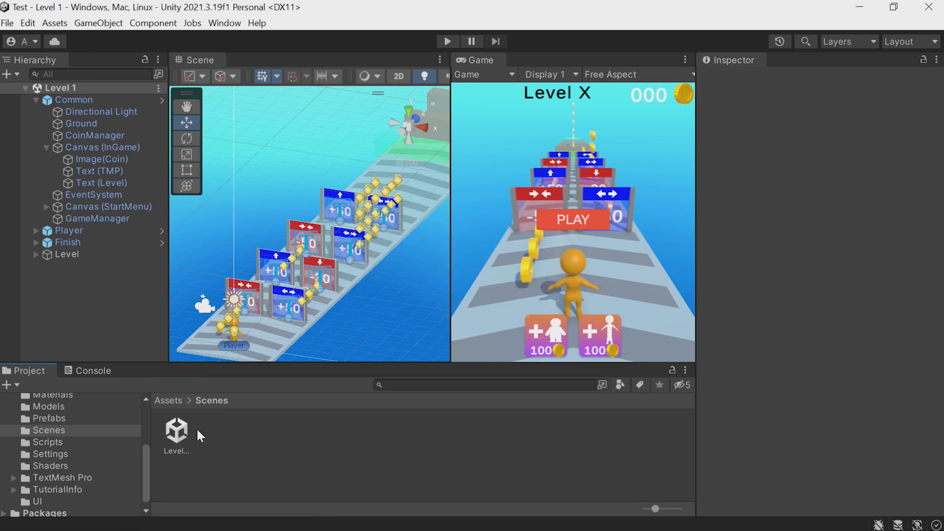
- Duplicate the Level 1 scene asset and open the copy, Level 2
click(191, 435)
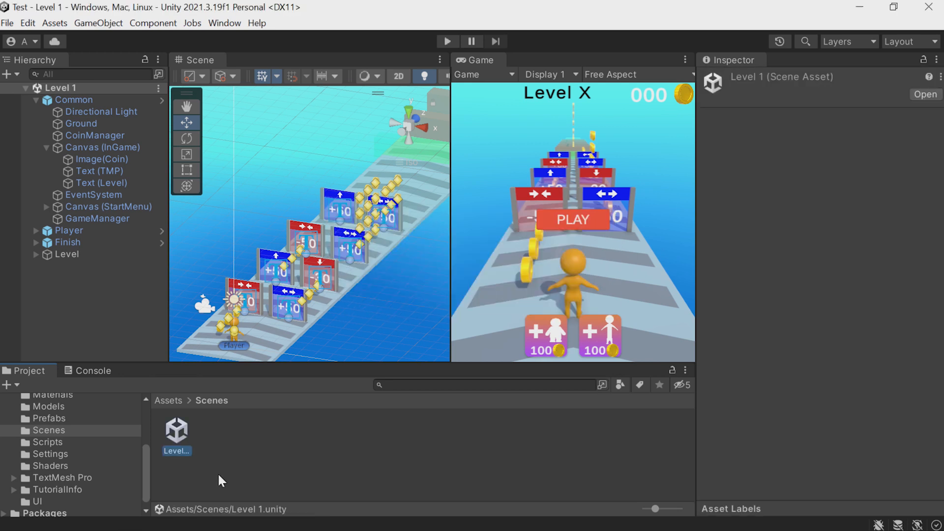
key(ctrl+d)
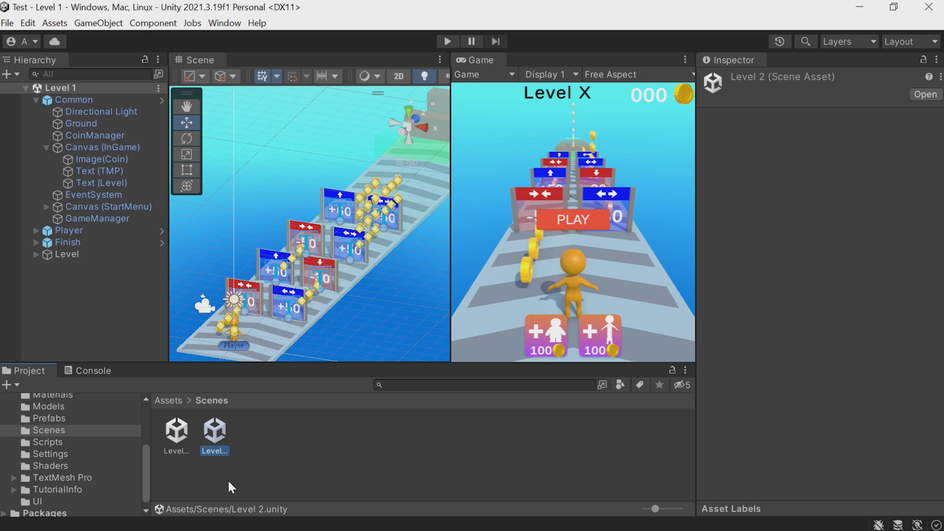
click(180, 438)
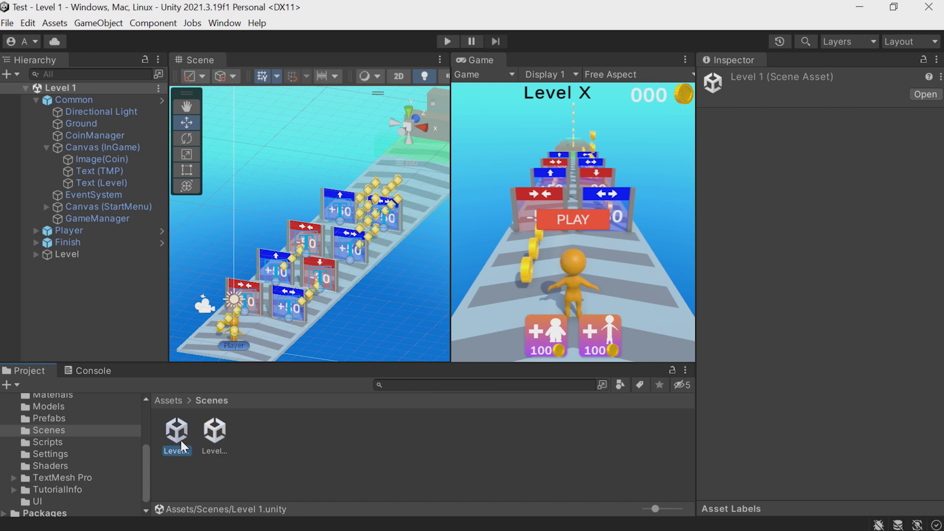
click(216, 434)
double_click(217, 435)
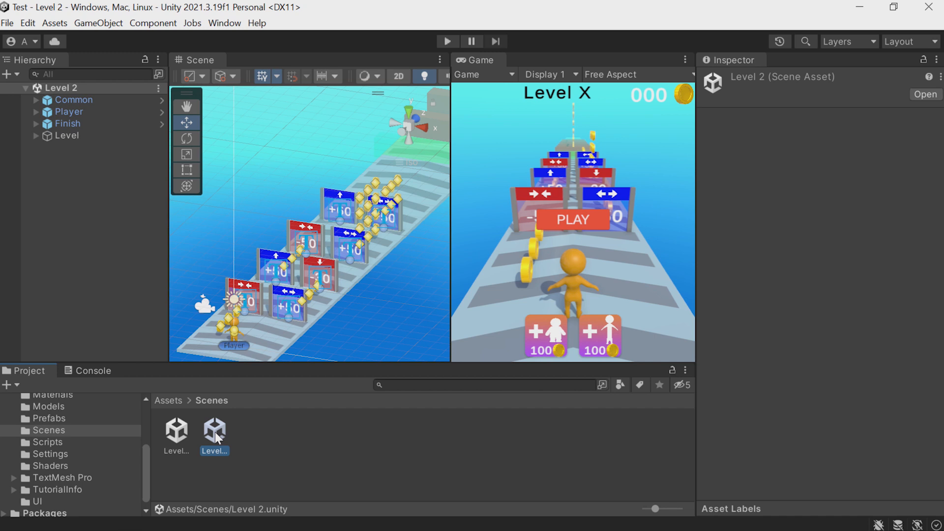
- Duplicate the row of three coins nearest the player and stack the copies above it, with the highest row at Y 3.36
right_drag(287, 338, 920, 312)
scroll(229, 323, up, 3)
drag(189, 290, 272, 335)
drag(200, 258, 199, 197)
key(ctrl+d)
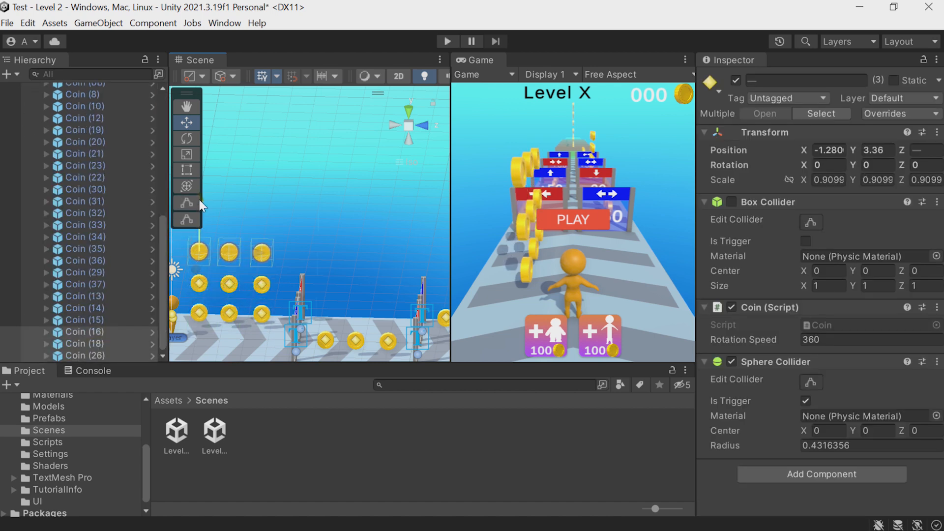
- Duplicate the three coins between the first two pairs of gates and raise the copies to Y 1.84
scroll(332, 297, down, 1)
drag(320, 304, 376, 337)
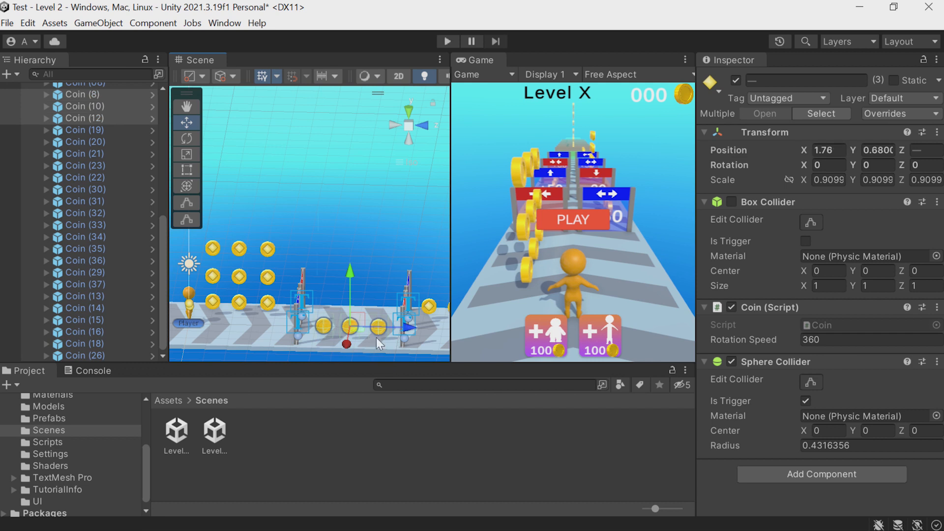
key(ctrl+d)
drag(352, 264, 353, 242)
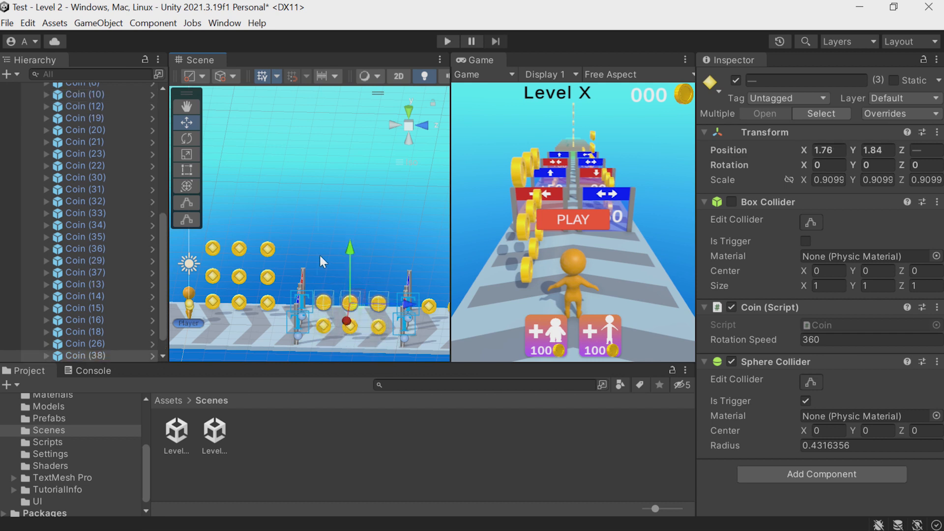
- Save the Level 2 changes, switch between the Level 1 and Level 2 scenes to compare them, and finish with Level 2 open
click(212, 441)
double_click(176, 431)
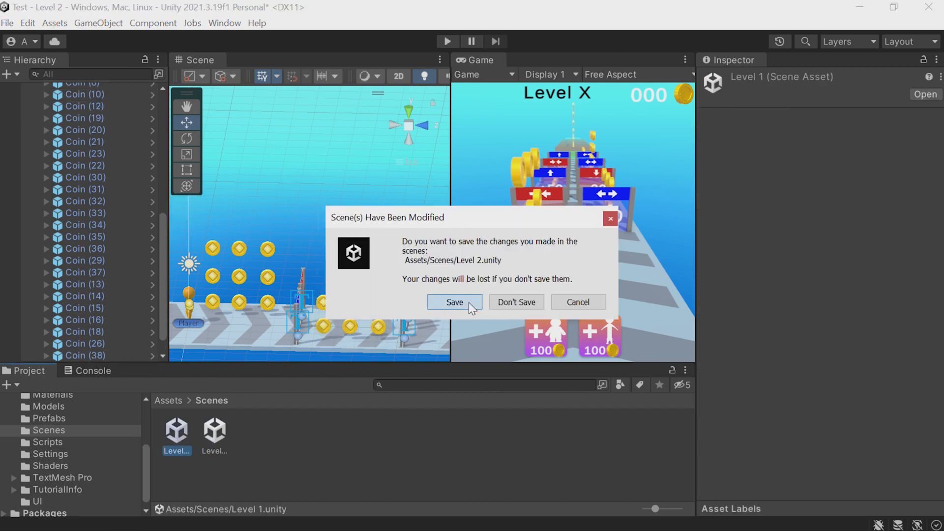
click(468, 302)
double_click(215, 441)
double_click(179, 435)
click(209, 444)
double_click(209, 443)
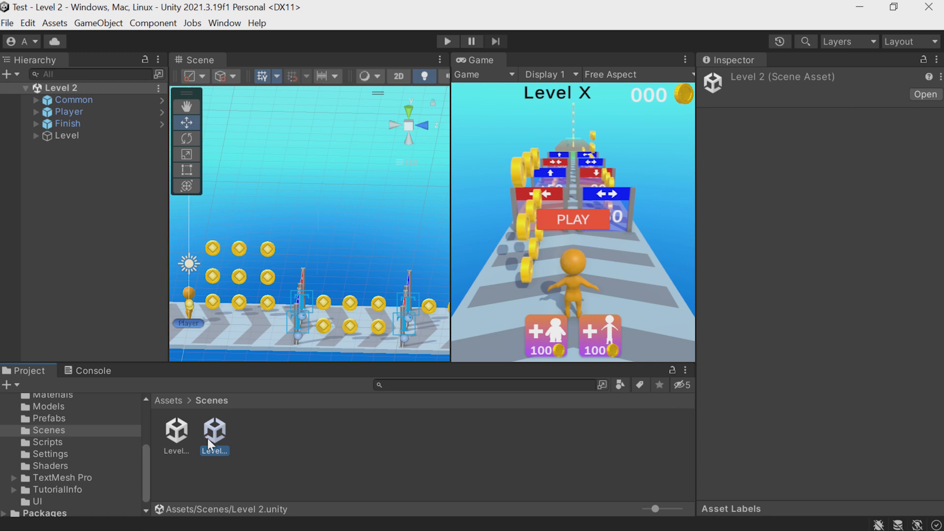
- Duplicate the Level 2 scene asset twice to make Level 3 and Level 4
key(ctrl+d)
key(ctrl+d)
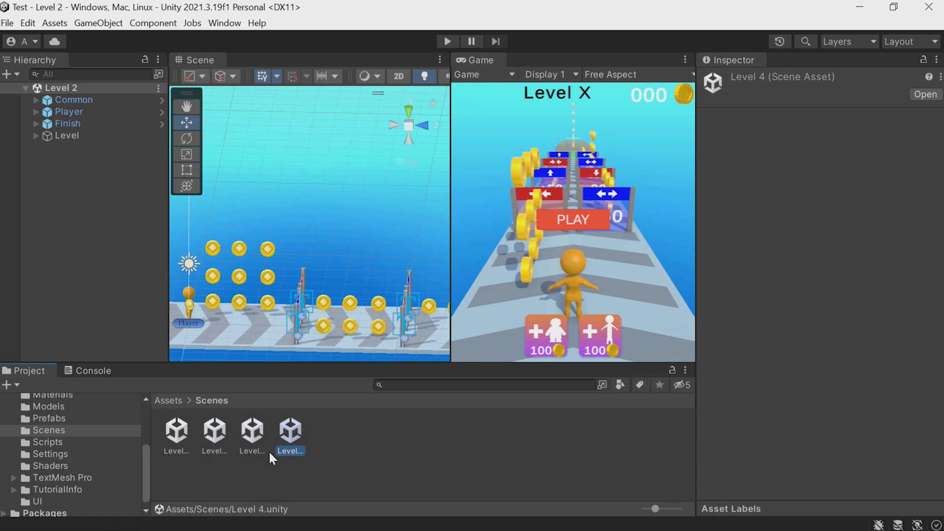
alt+scroll(314, 266, down, 8)
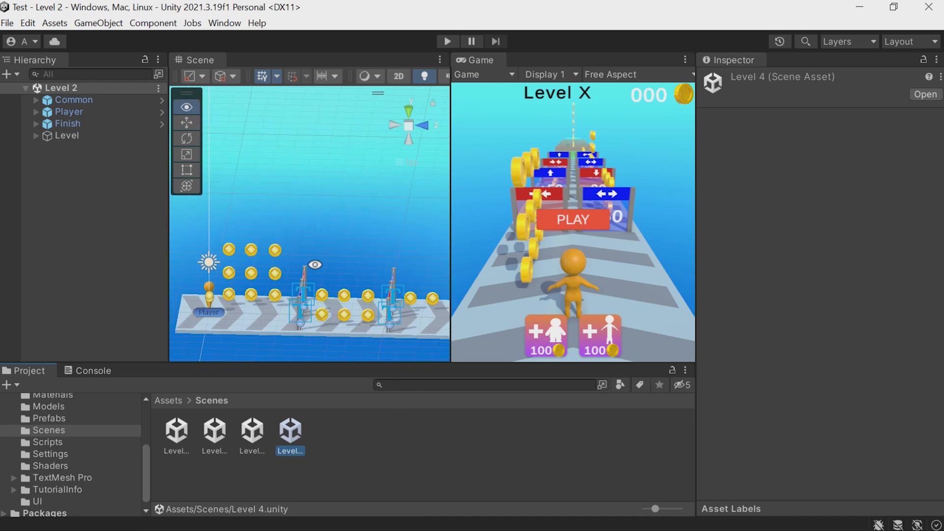
alt+drag(286, 269, 608, 269)
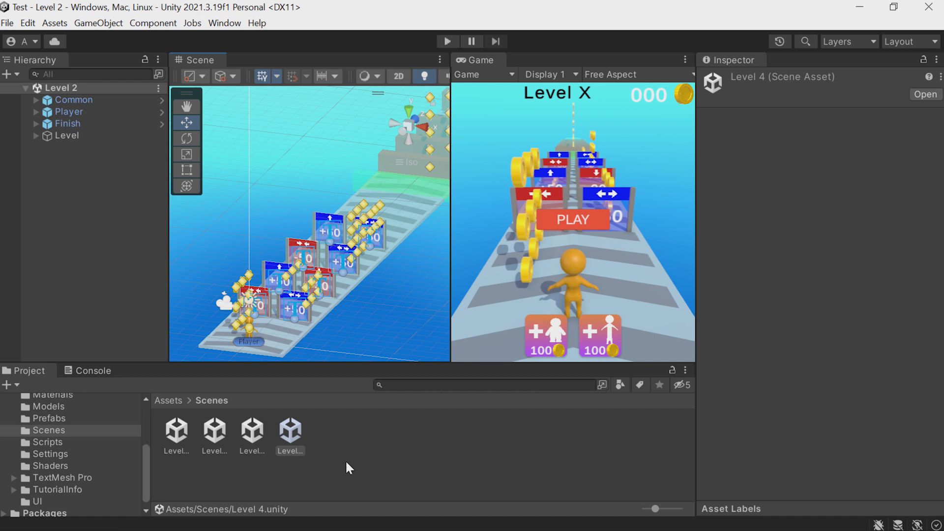
- Open the Build Settings and add the scenes Level 1 to Level 4 to Scenes In Build
click(7, 23)
click(55, 188)
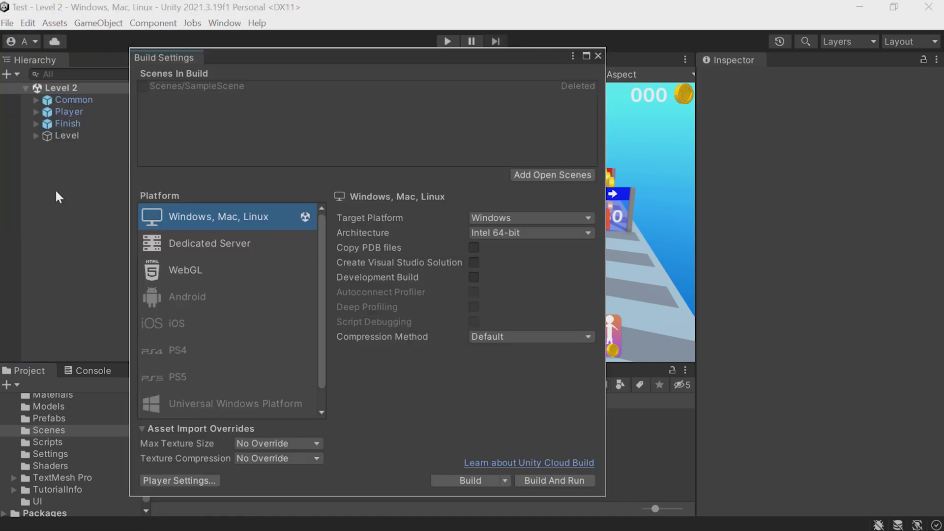
drag(289, 59, 513, 58)
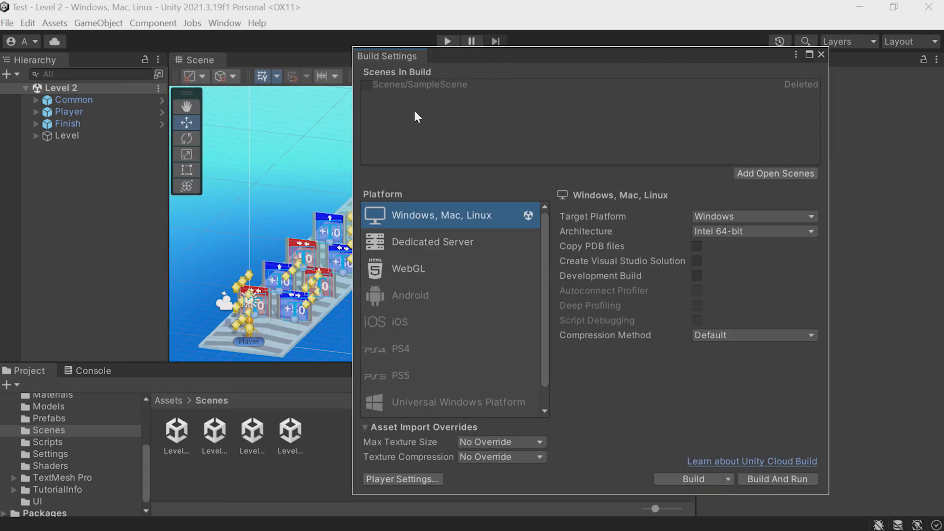
click(176, 422)
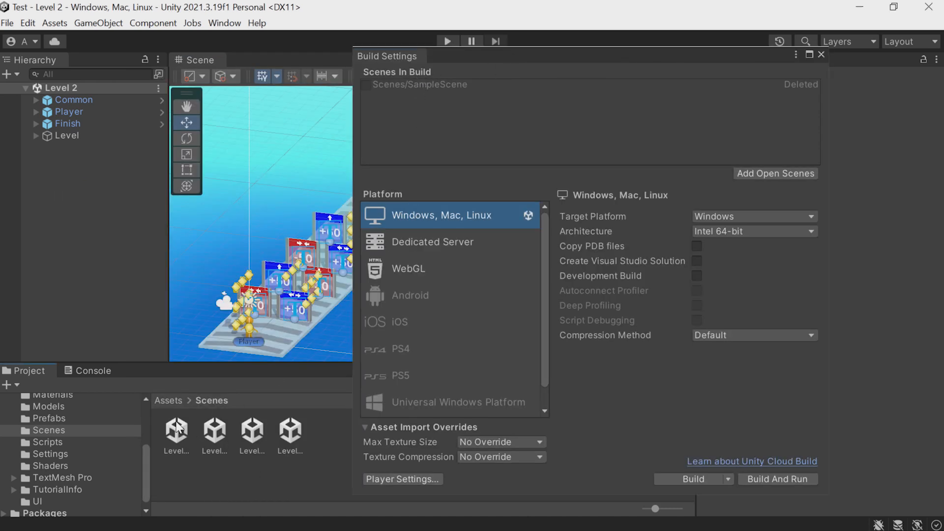
mouse_move(180, 434)
mouse_down()
mouse_move(302, 436)
mouse_move(284, 429)
mouse_move(184, 434)
mouse_up()
drag(176, 437, 418, 157)
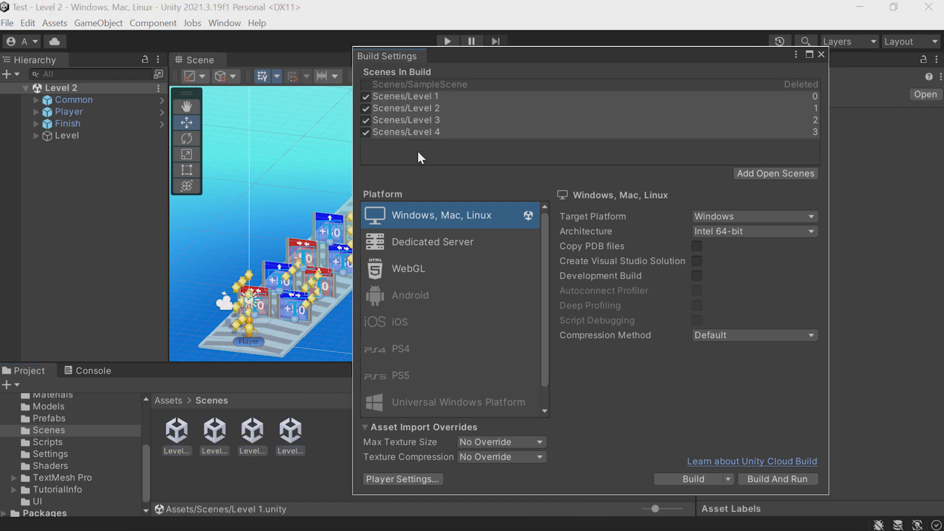
- Remove the deleted SampleScene entry from Scenes In Build and close the Build Settings
click(381, 83)
key(Delete)
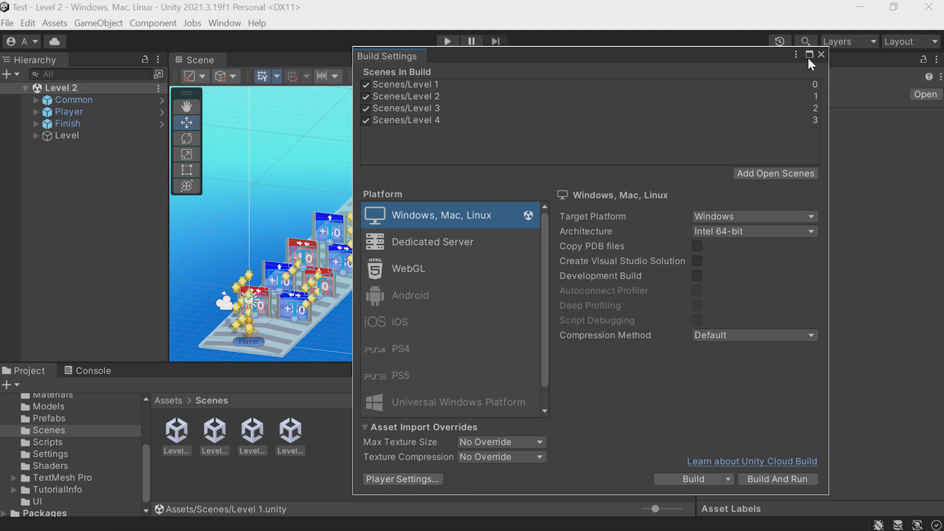
click(820, 55)
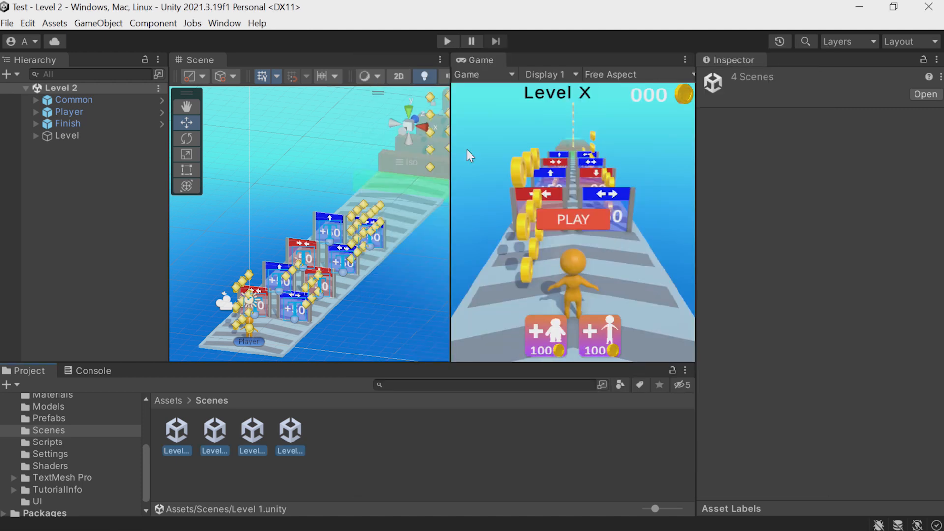
alt+drag(374, 212, 393, 214)
scroll(392, 214, up, 5)
middle_drag(393, 215, 374, 246)
alt+drag(354, 248, 328, 329)
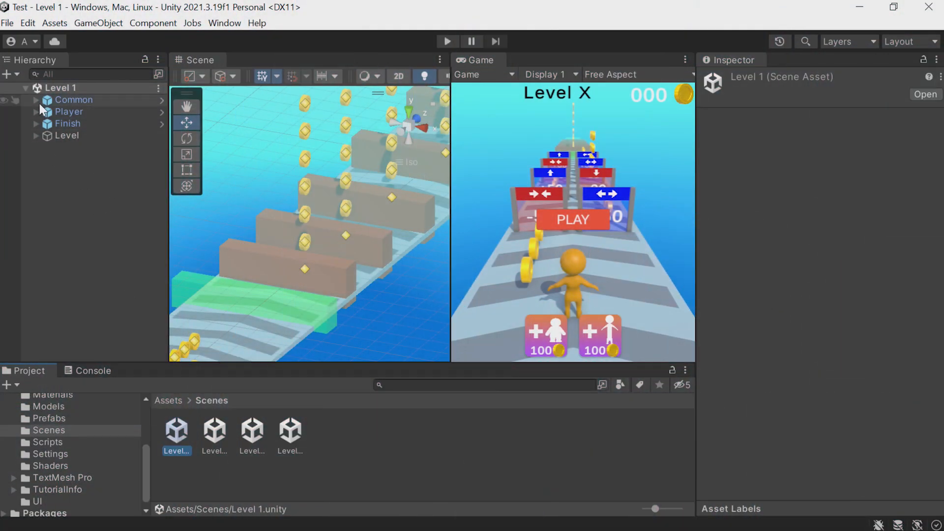
- Open the GameManager script in Visual Studio from the GameManager object inside the Common prefab of Level 1
click(36, 100)
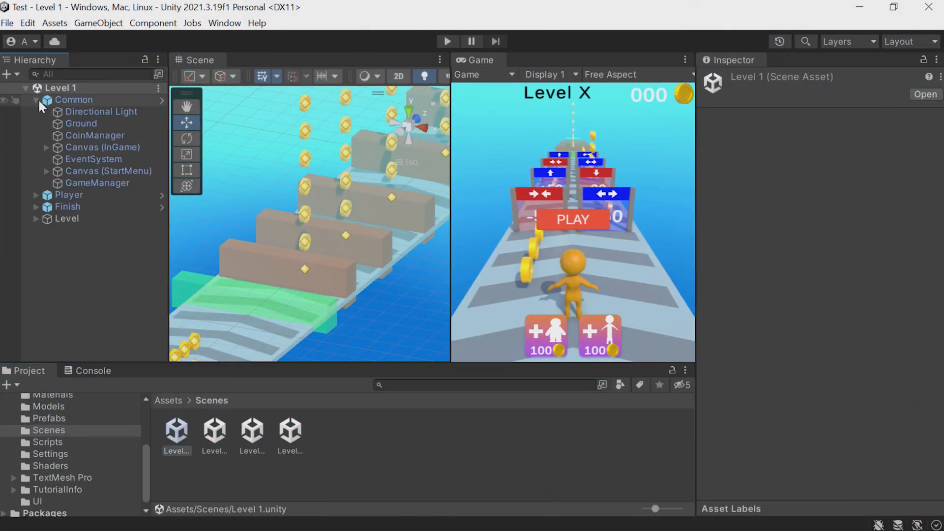
click(90, 182)
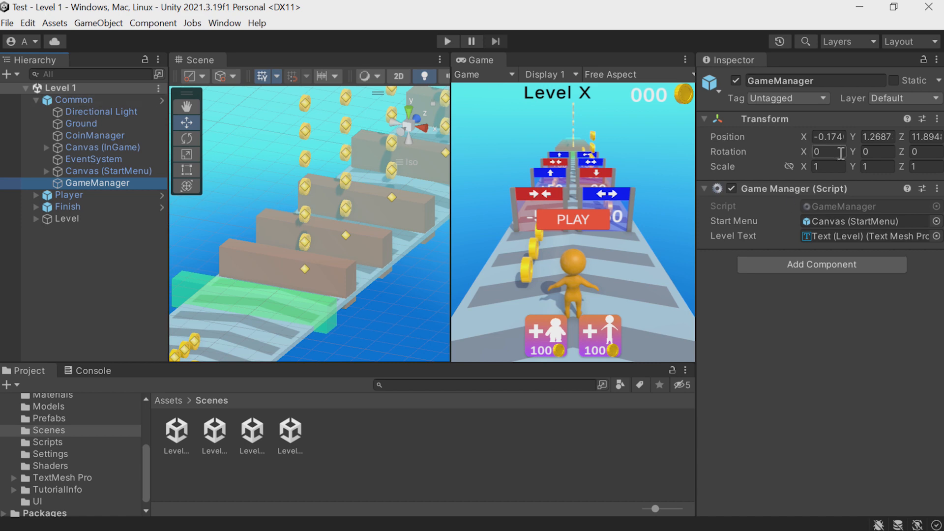
double_click(847, 206)
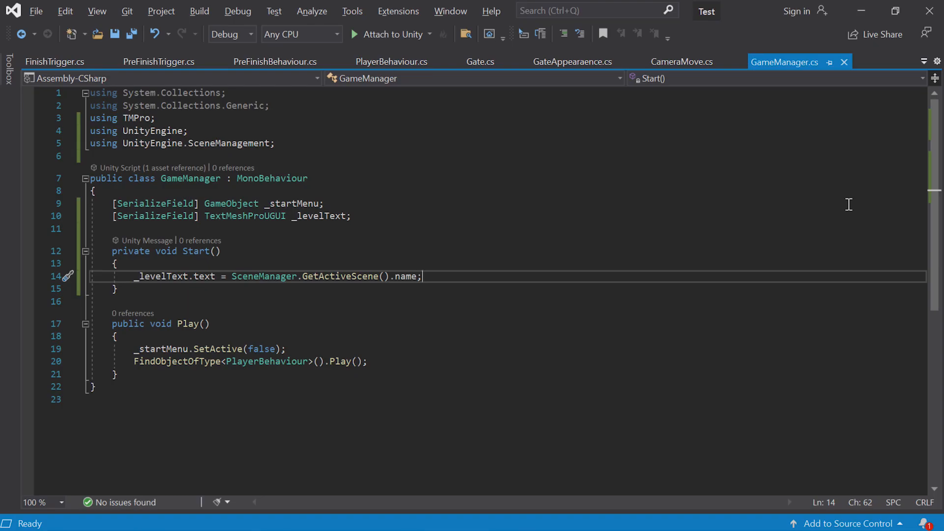
- Add an empty public void NextLevel() method below Play() in the GameManager class
click(281, 373)
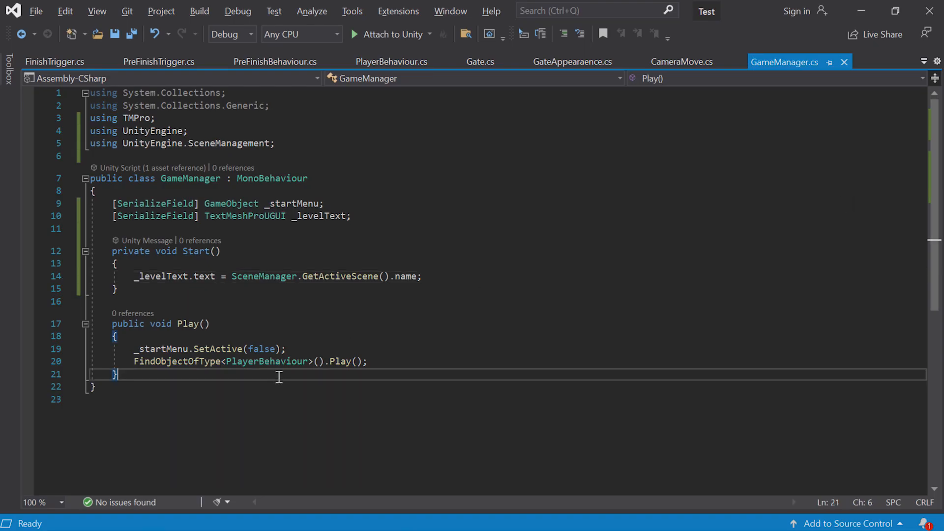
key(Return)
key(Return)
text(l)
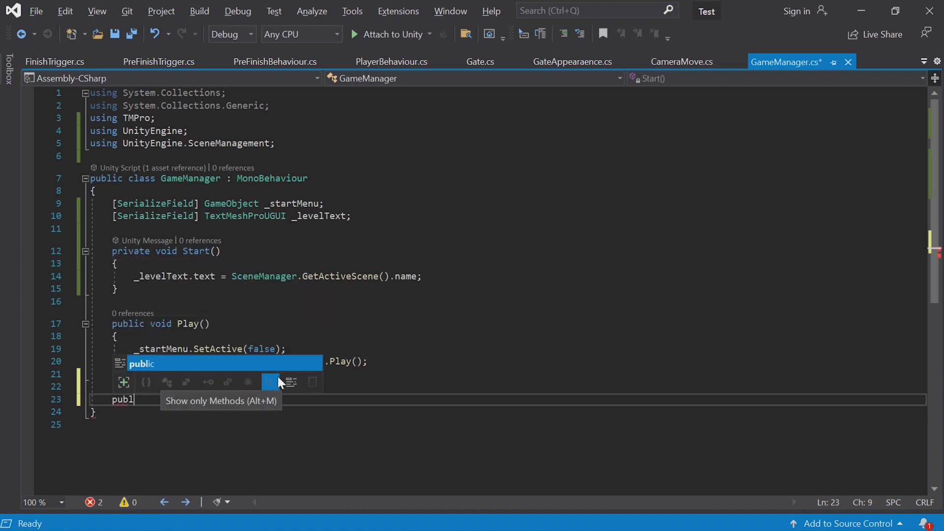
text(ic void NextLevel() {)
key(Return)
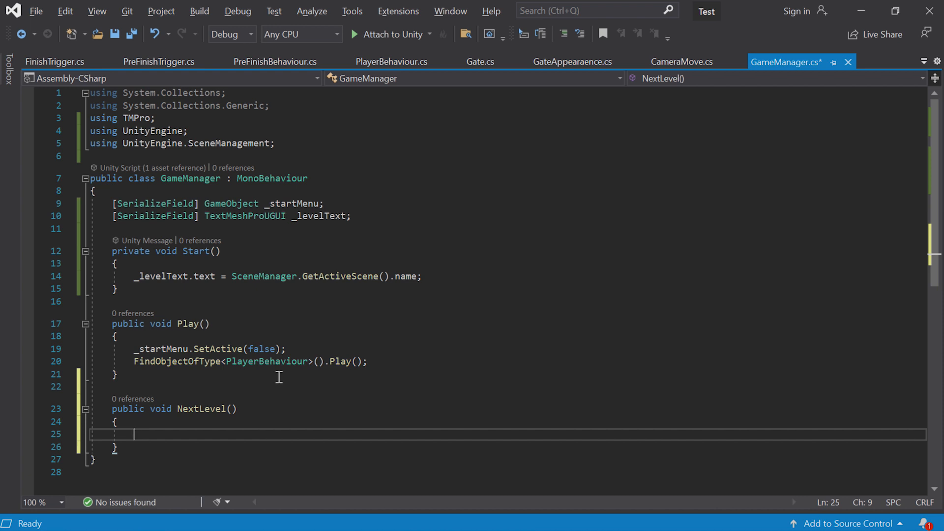
- Insert an empty public void ShowFinishWindow() method between Play() and NextLevel()
click(279, 376)
key(Return)
key(Return)
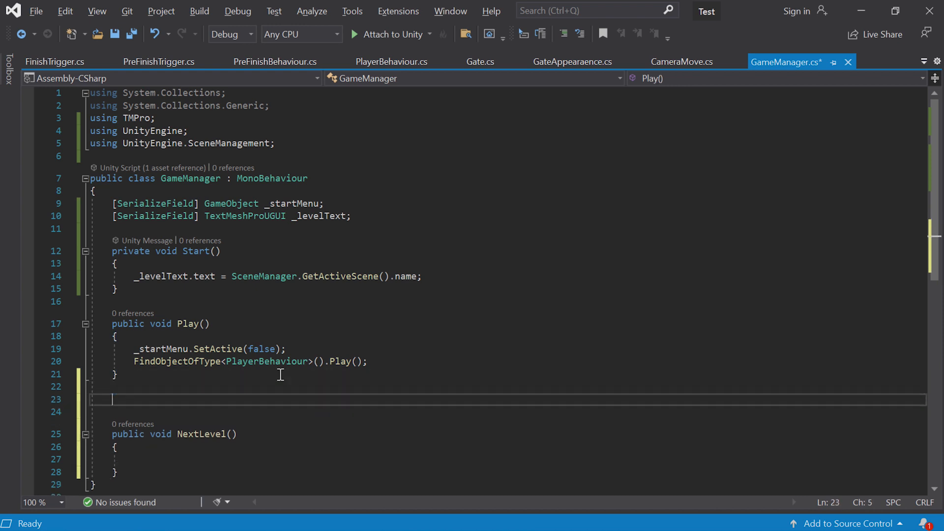
text(public void )
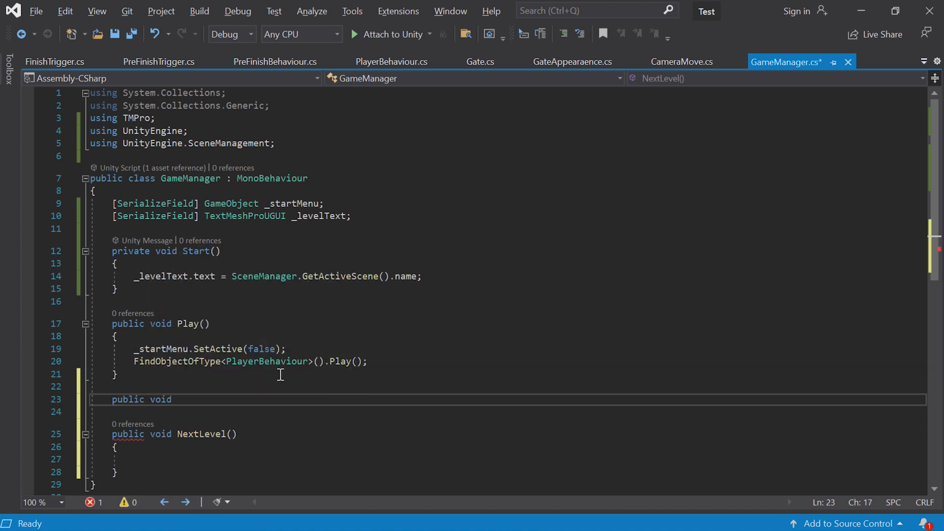
text(ShowFinishW)
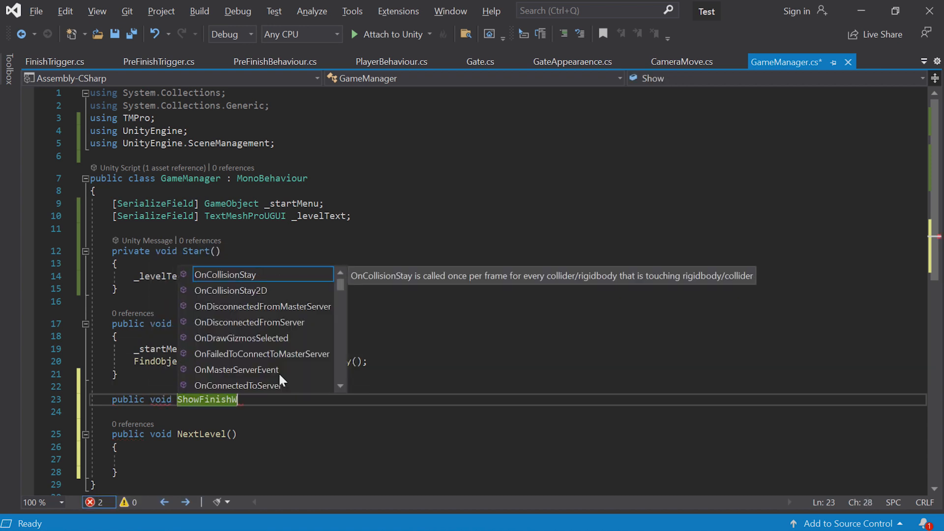
text(indow()
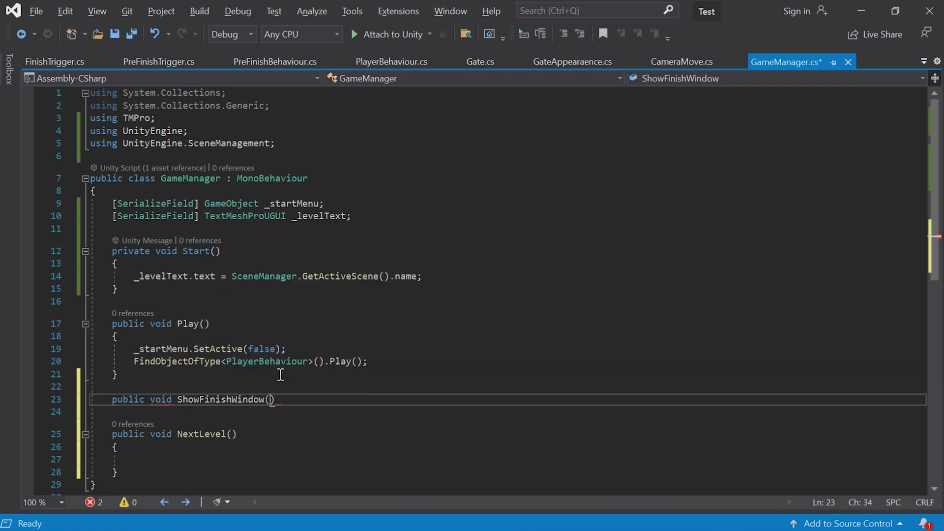
text() )
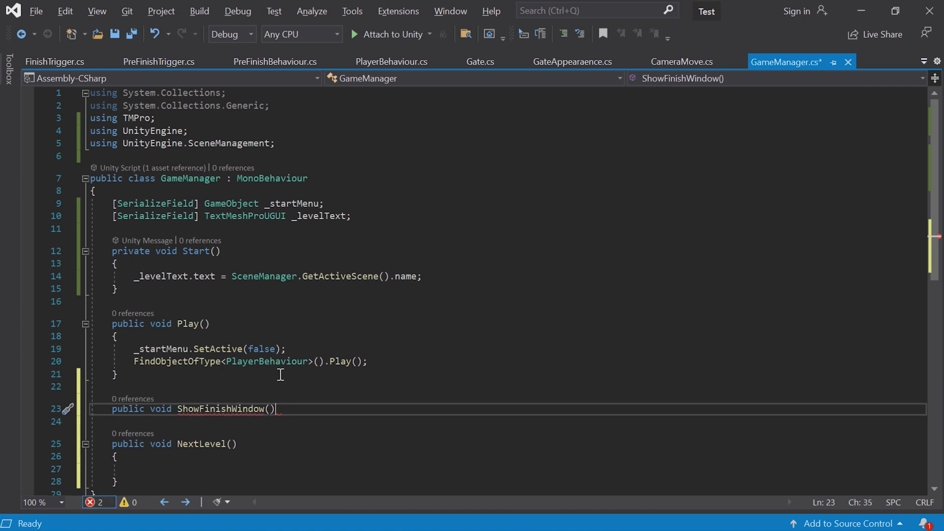
text({)
key(Return)
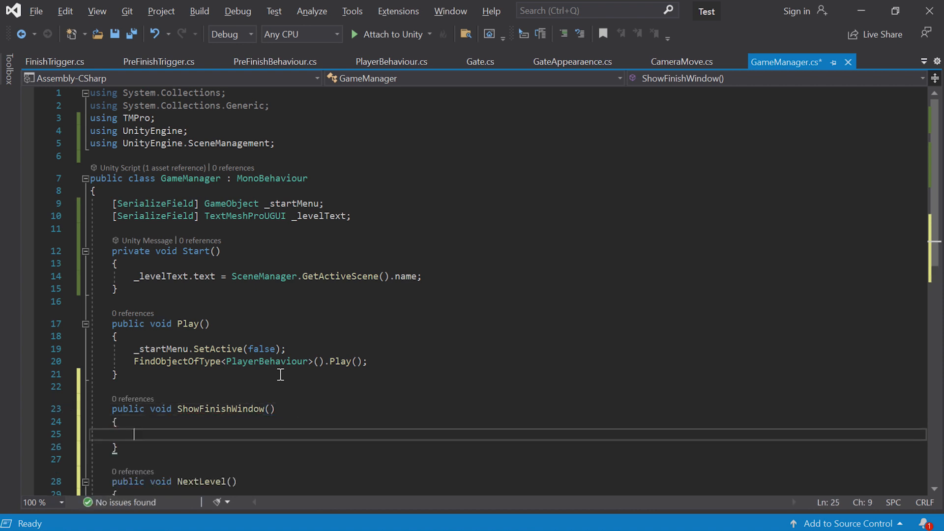
- Declare a serialized GameObject field named _finishWindow below the _levelText field
click(378, 219)
key(Return)
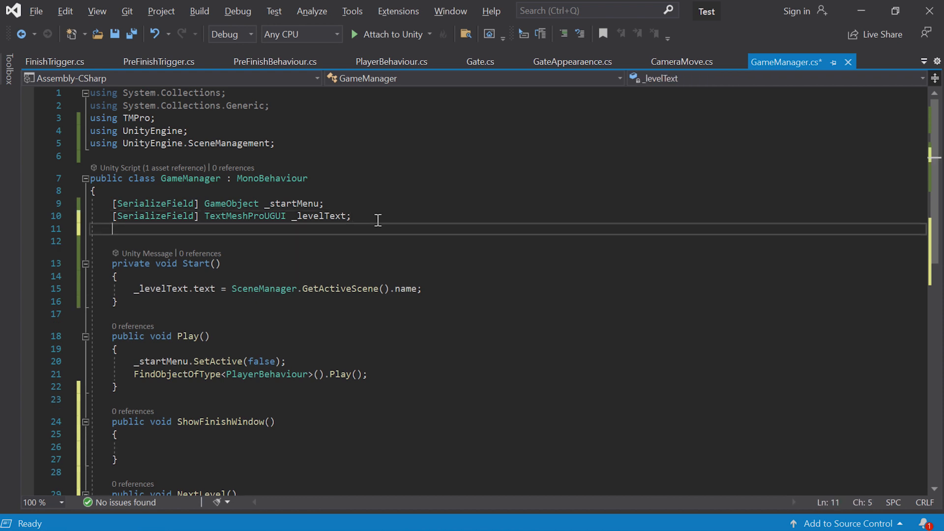
text([Seri)
key(Tab)
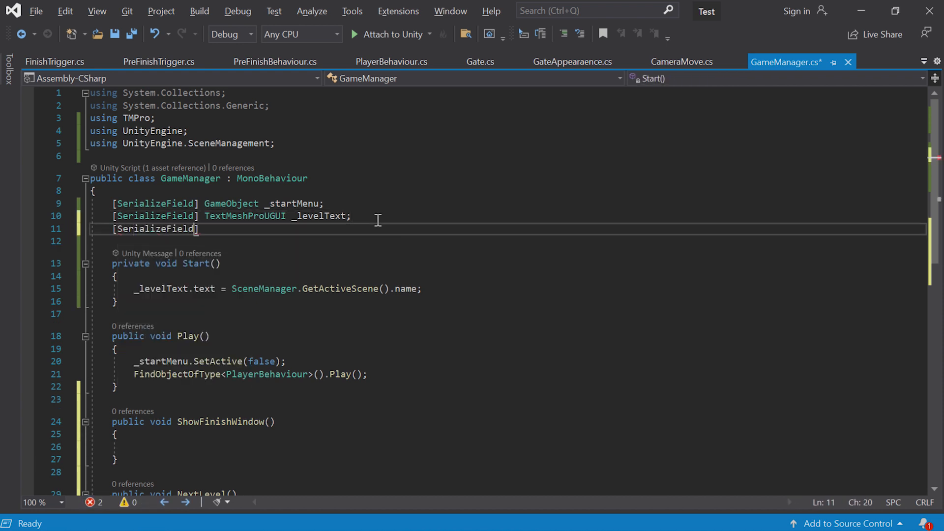
text(] gam)
key(Down)
key(Tab)
text(_)
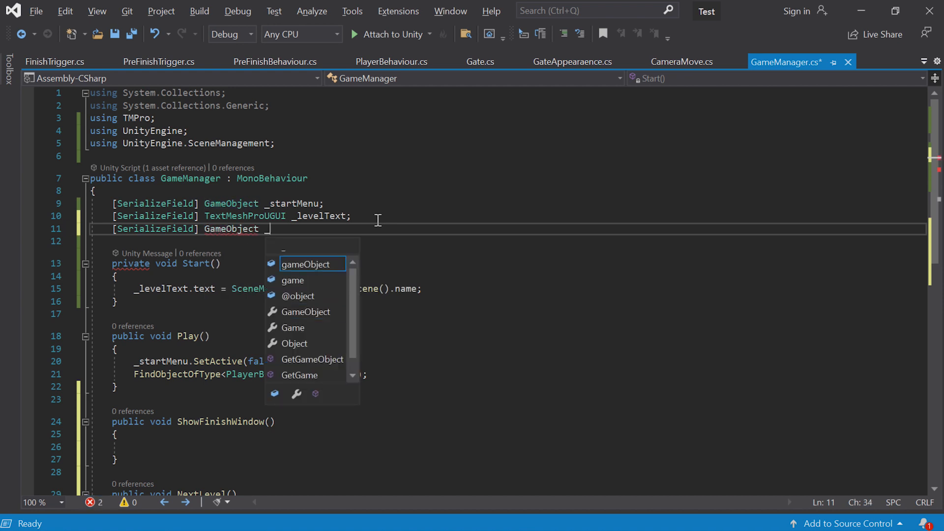
text(finishWindow;)
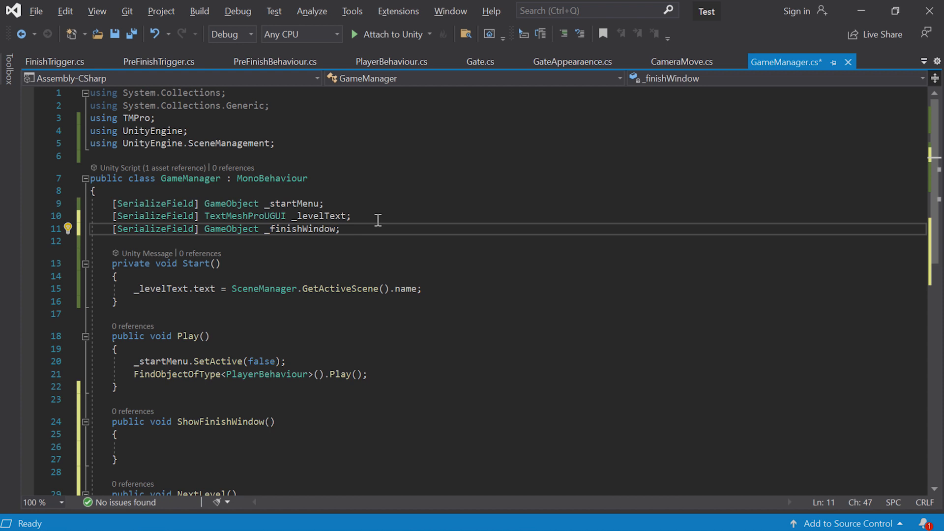
- Make ShowFinishWindow() activate the finish window with _finishWindow.SetActive(true);
double_click(302, 229)
key(ctrl+c)
scroll(295, 245, down, 2)
click(222, 373)
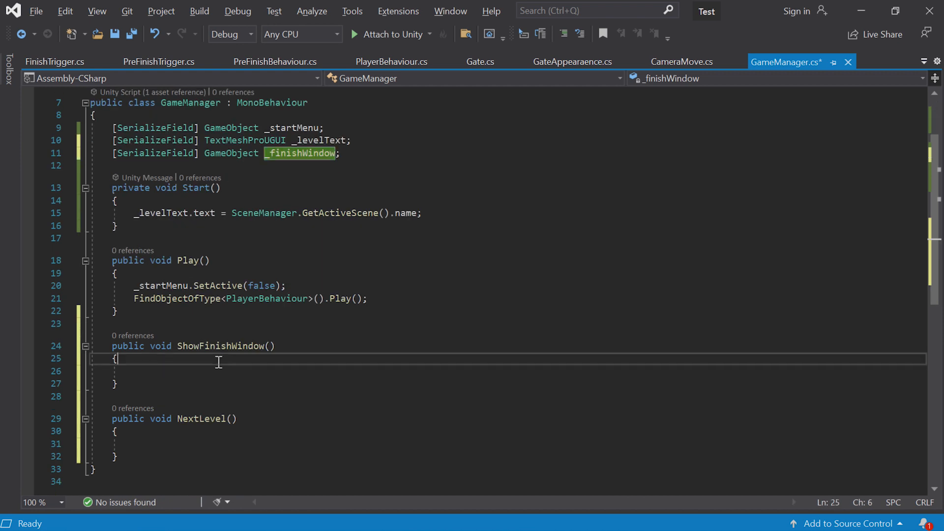
key(ctrl+v)
text(.SetActive)
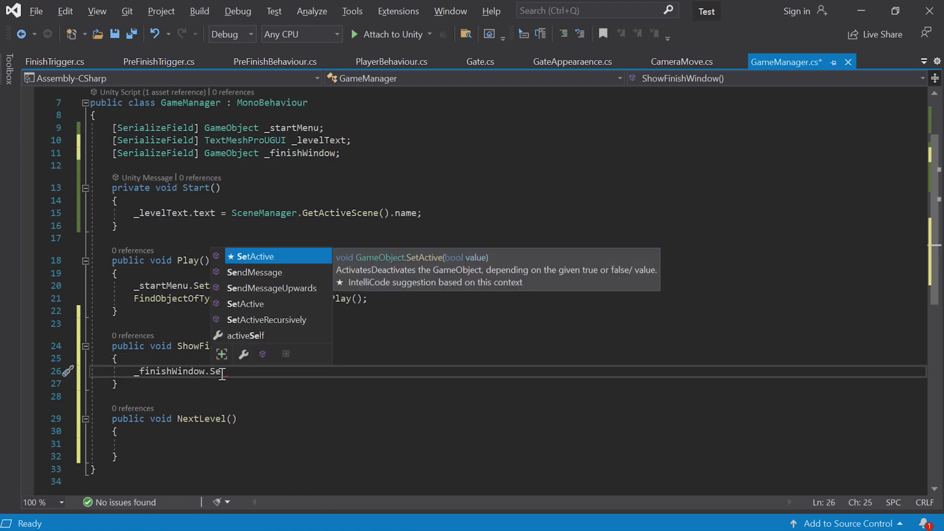
key(Tab)
text((true);)
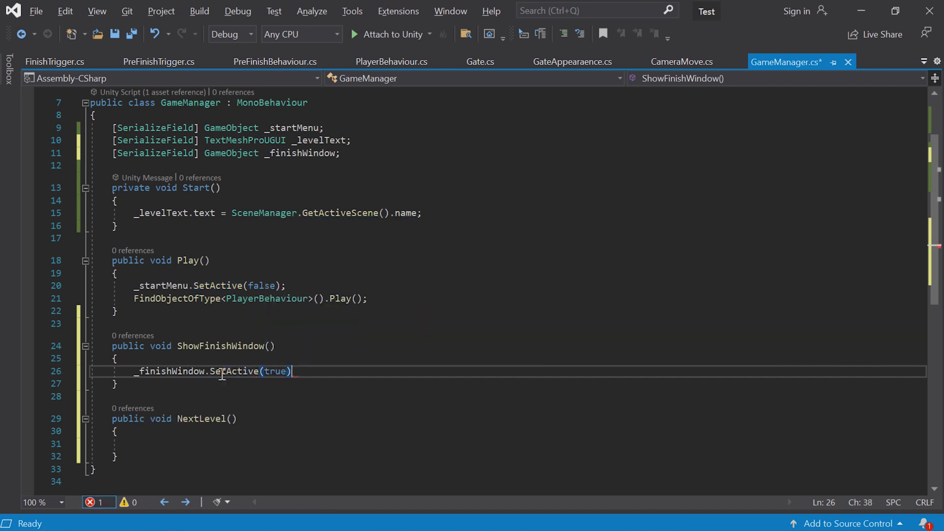
double_click(224, 346)
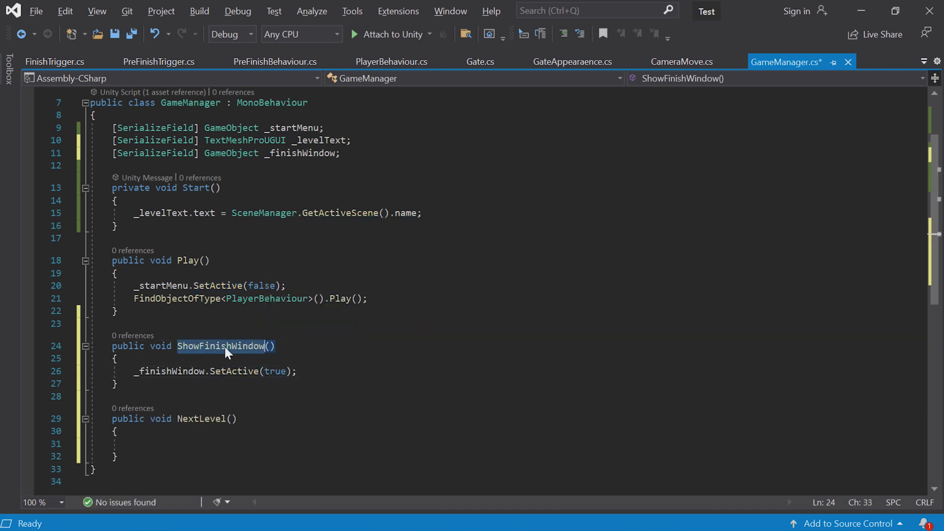
click(320, 372)
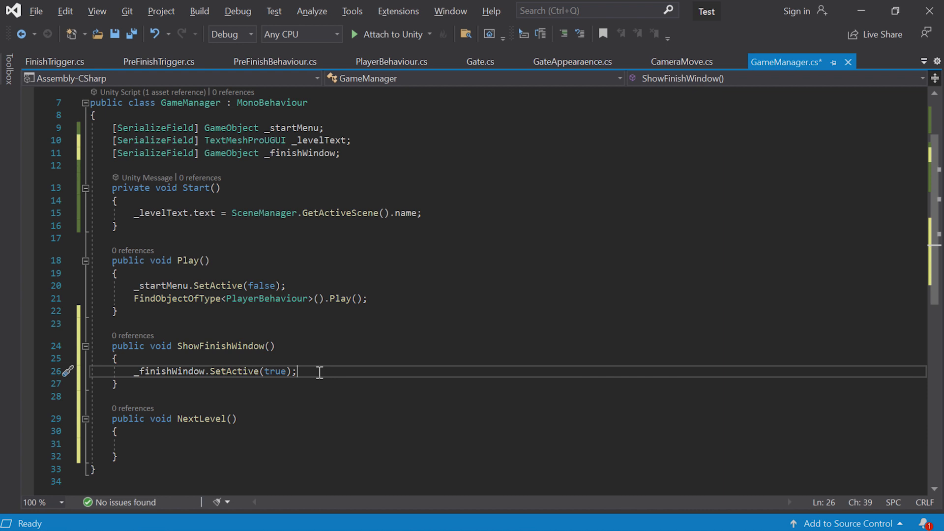
- Add a SceneManager.LoadScene() call with no argument in the body of NextLevel()
click(263, 441)
scroll(289, 414, down, 1)
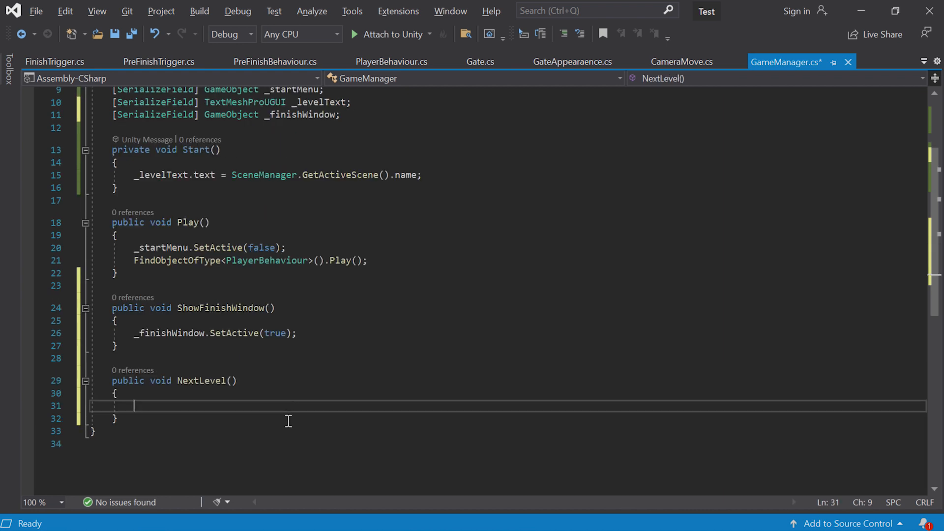
text(Scene)
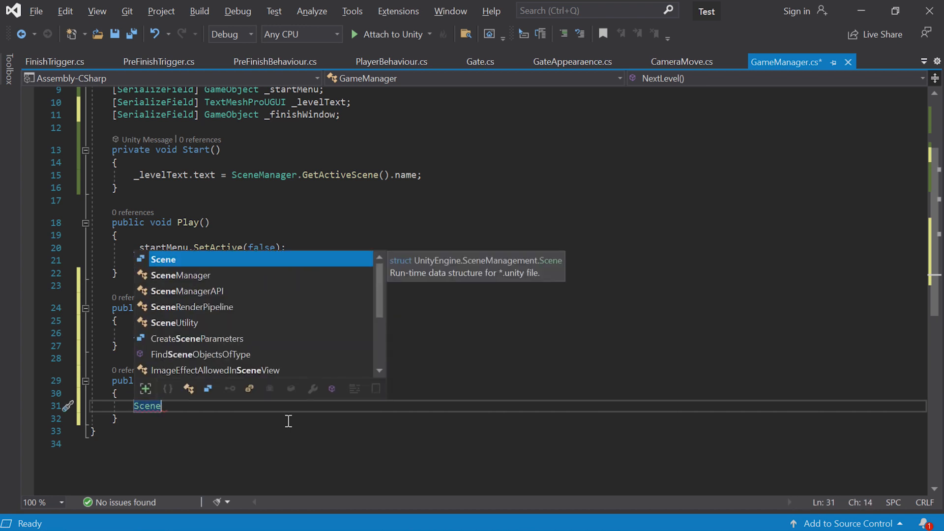
key(Down)
key(Tab)
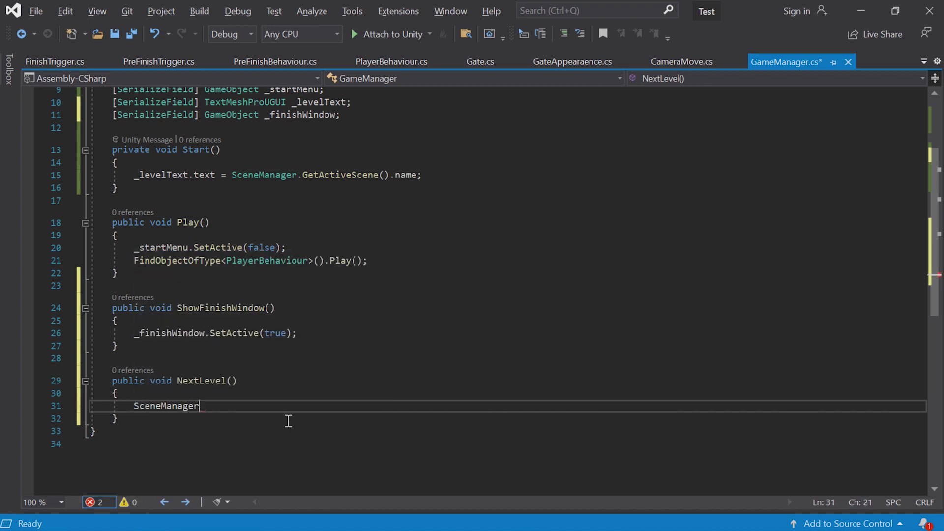
text(.L)
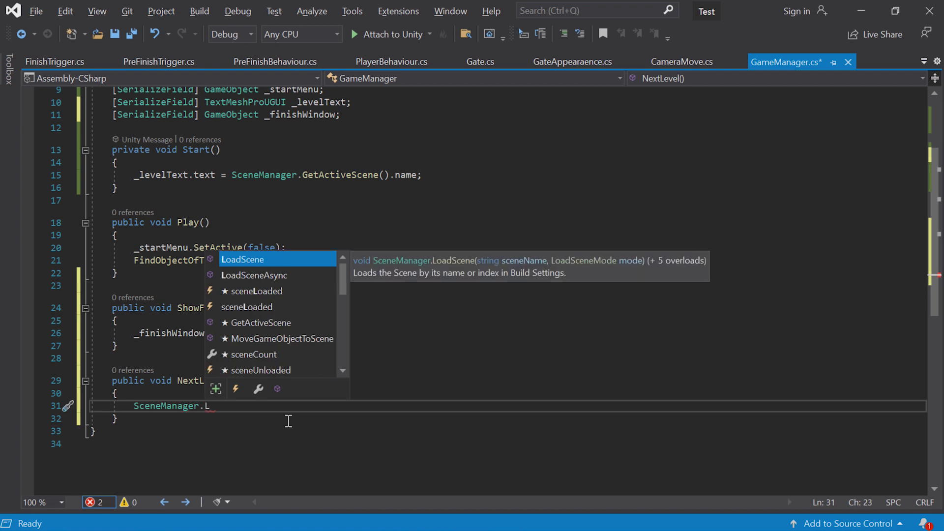
key(Tab)
text(()
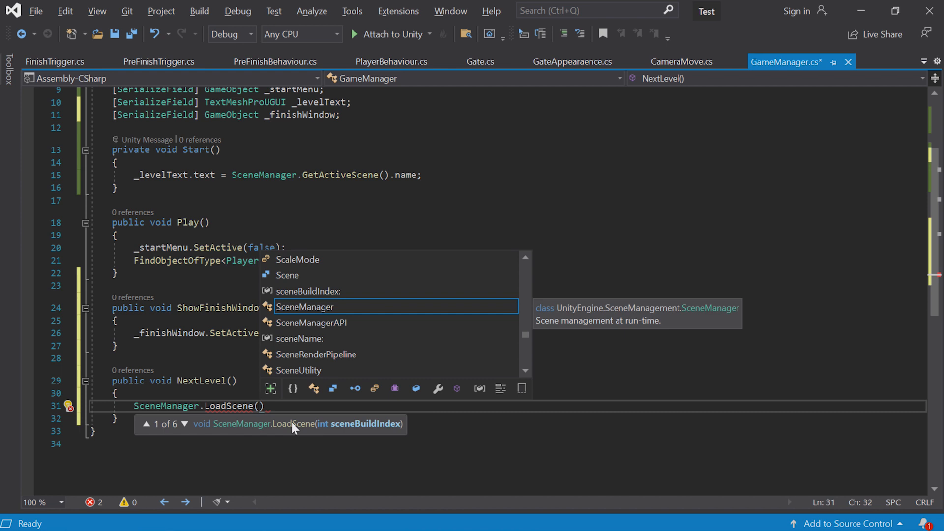
- Pass SceneManager.GetActiveScene().buildIndex as the argument of the LoadScene() call in NextLevel()
text(s)
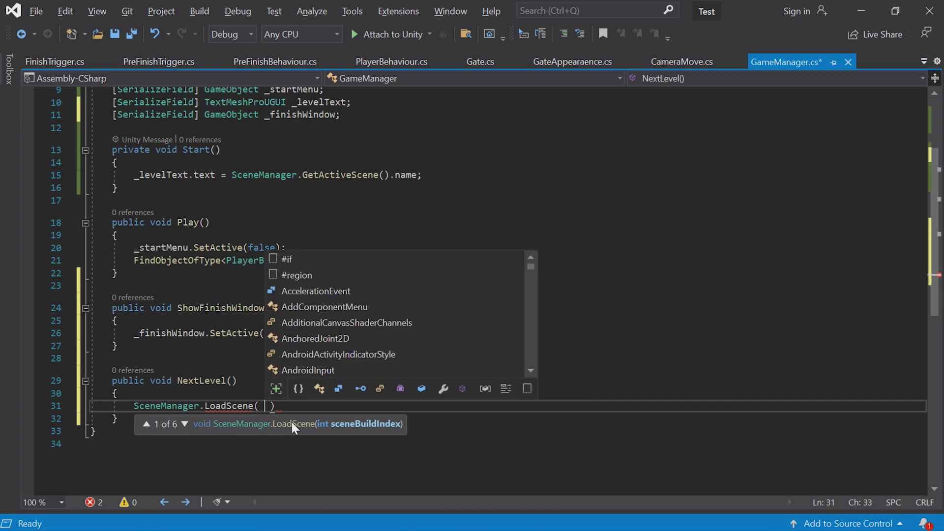
text(ce)
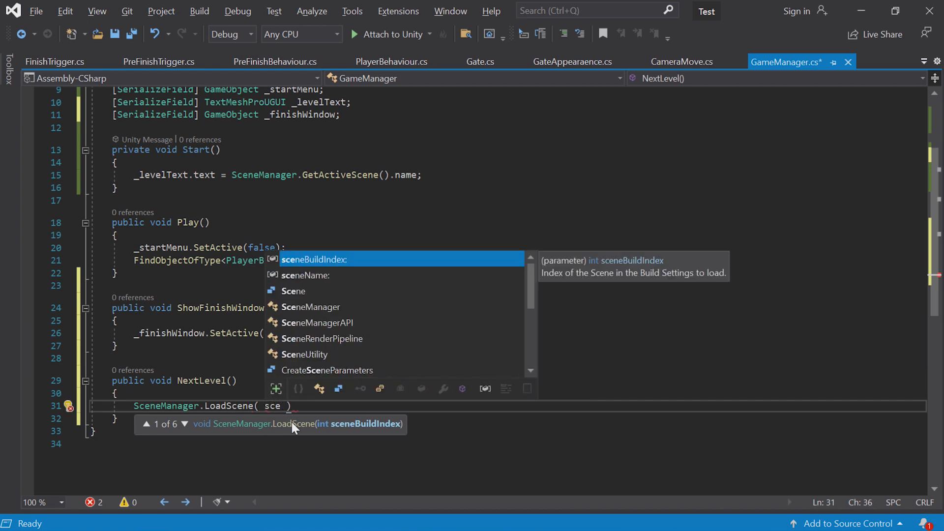
key(Down)
key(Down)
key(Down)
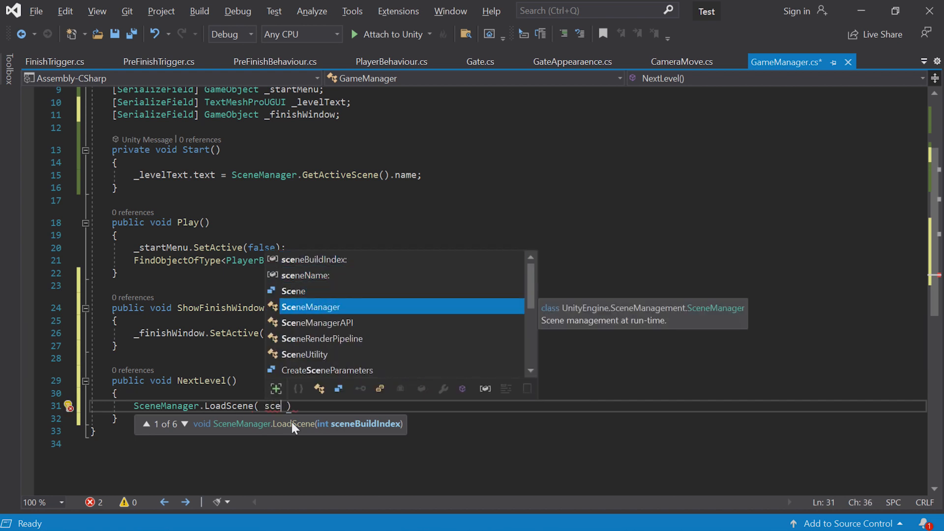
key(Tab)
text(.Get)
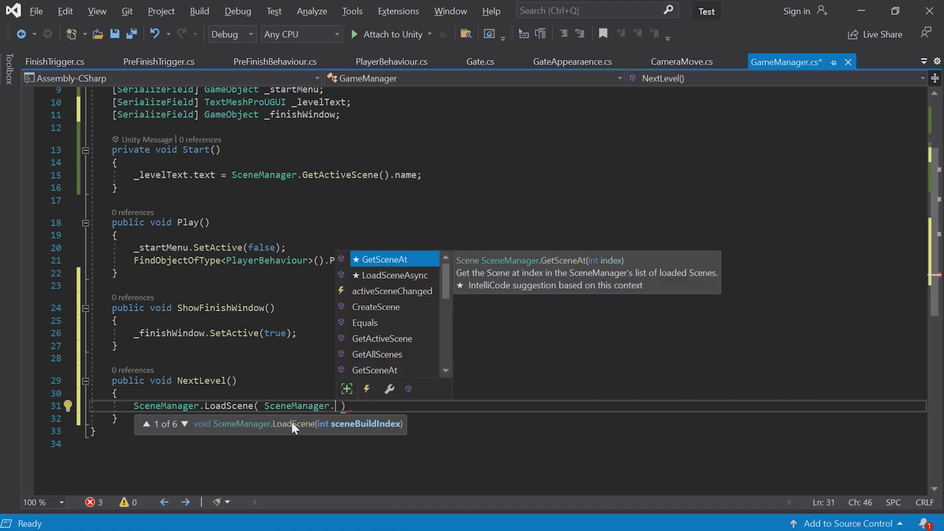
key(Down)
key(Tab)
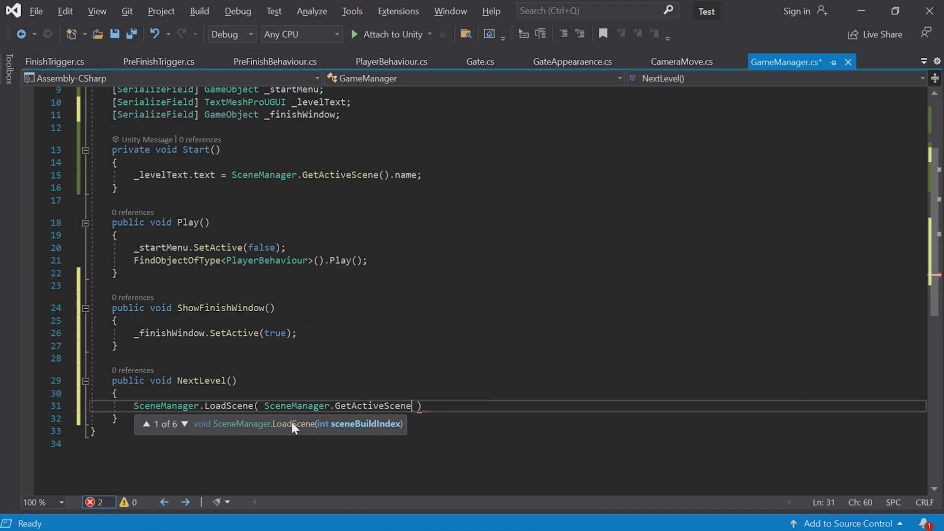
text(().)
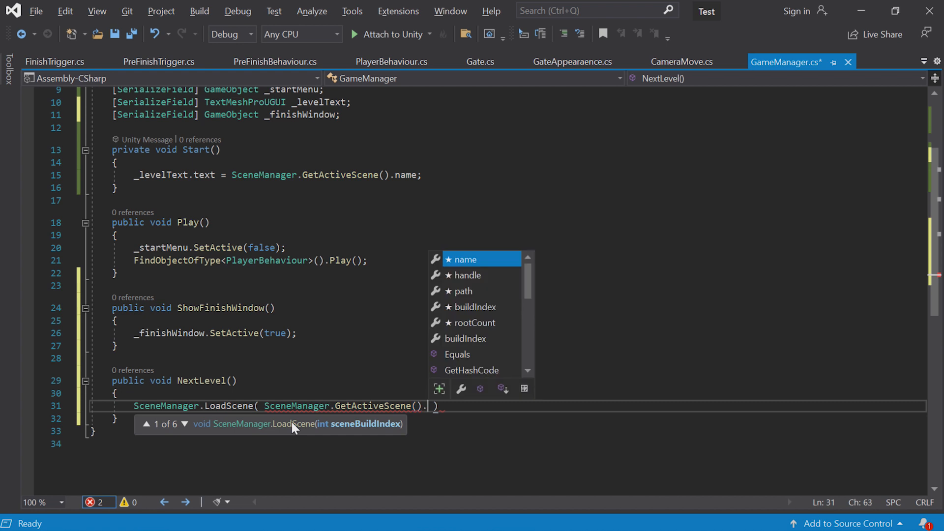
text(bu)
key(Tab)
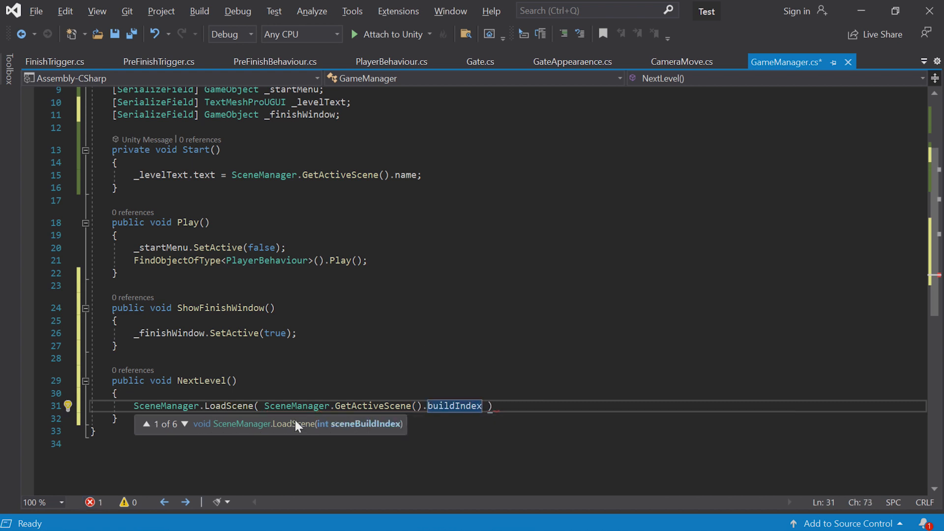
- Switch to Unity, examine the build index of each level scene in Build Settings, and return to Visual Studio
key(alt+Tab)
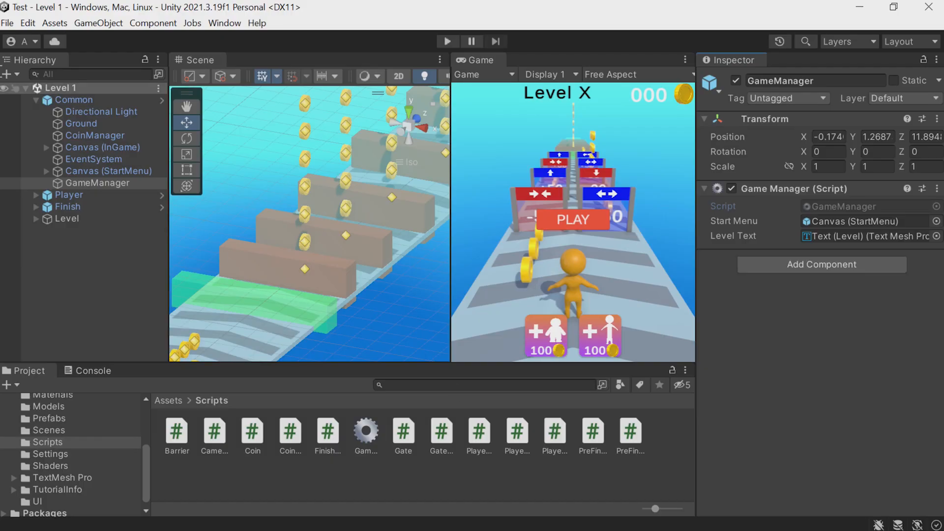
click(7, 23)
click(61, 187)
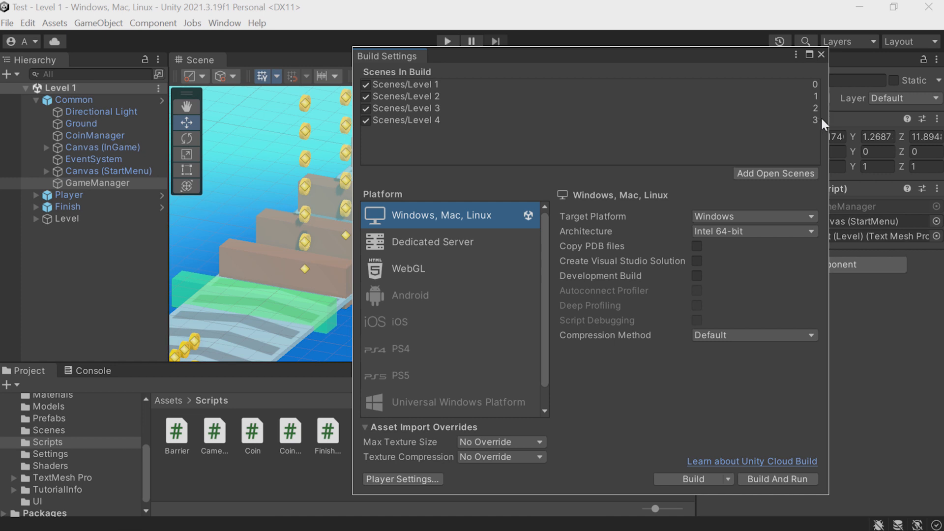
click(787, 94)
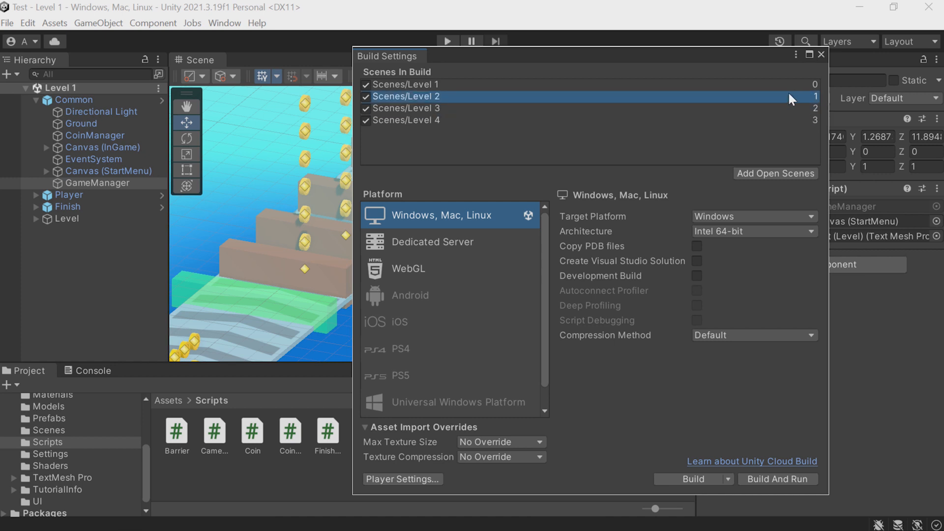
click(774, 118)
click(776, 85)
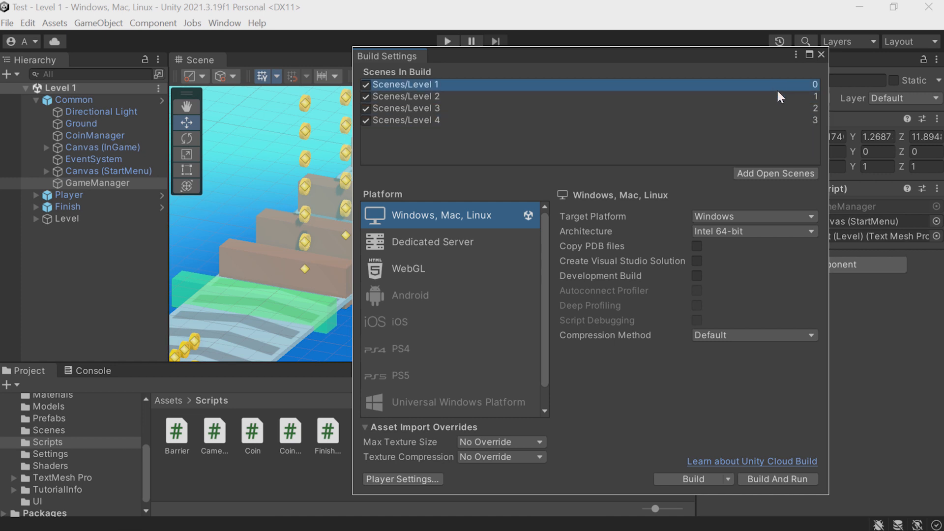
click(778, 98)
key(alt+Tab)
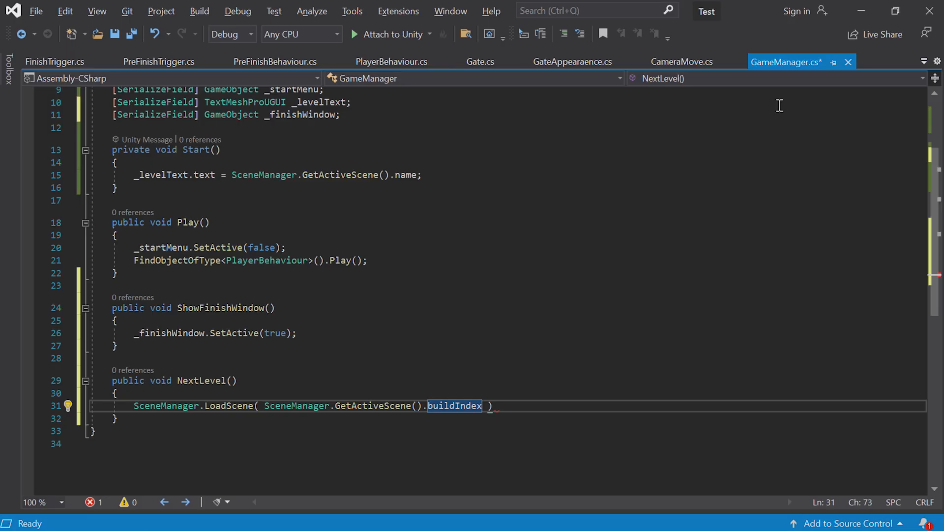
- Complete the LoadScene() statement by adding + 1 to buildIndex, and insert an empty line above it
text(+ 1 )
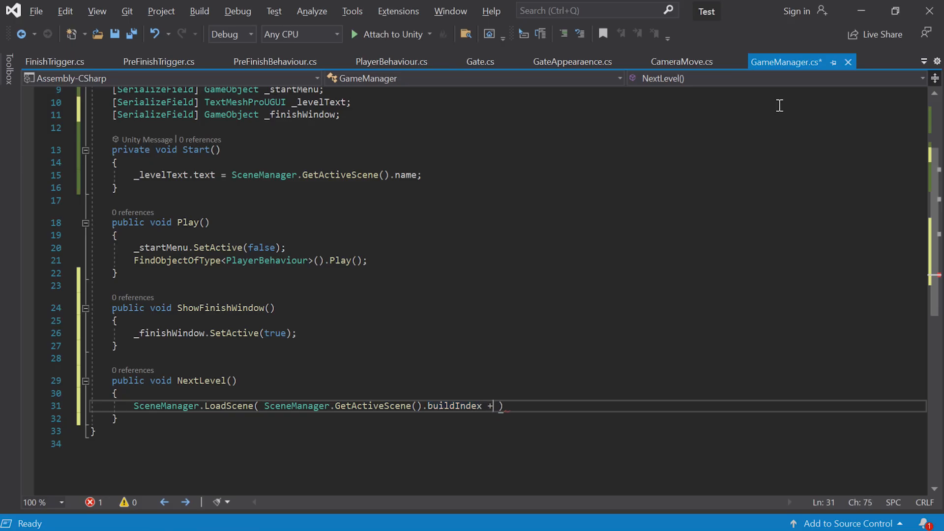
text();)
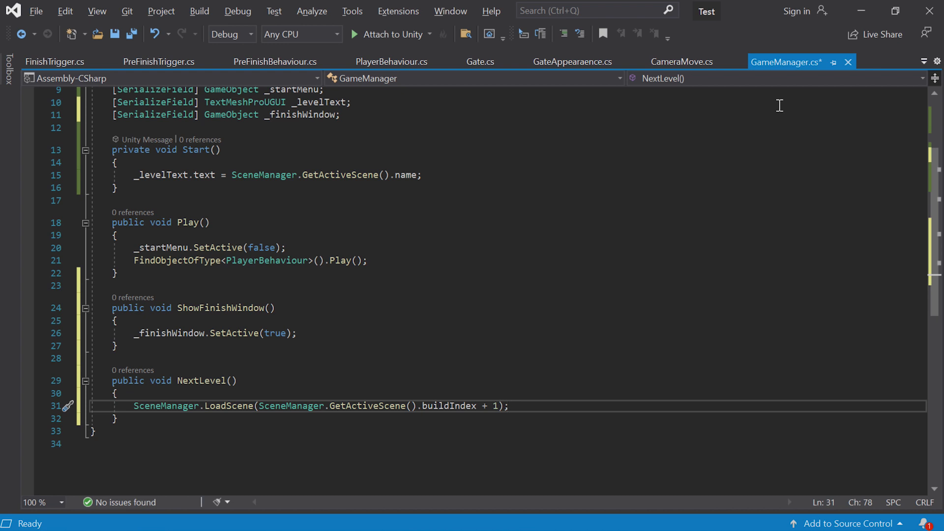
click(397, 394)
key(Return)
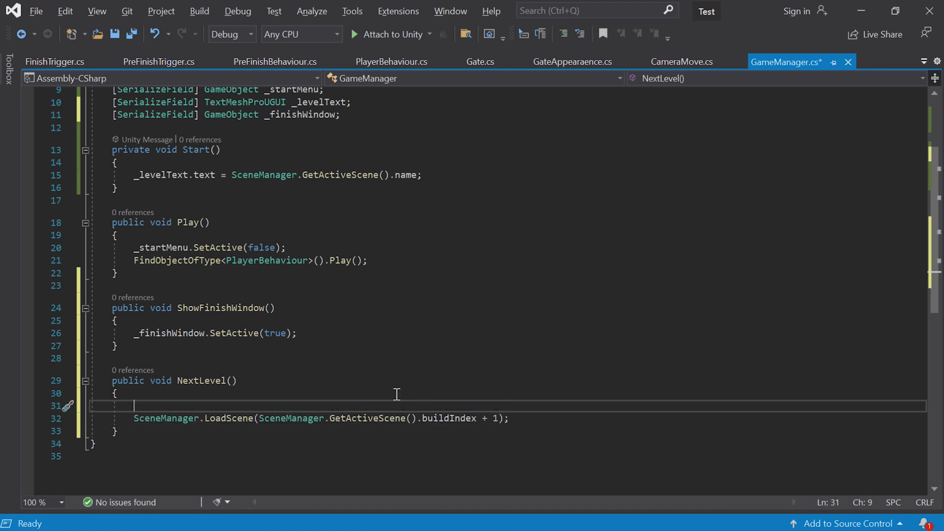
text(if)
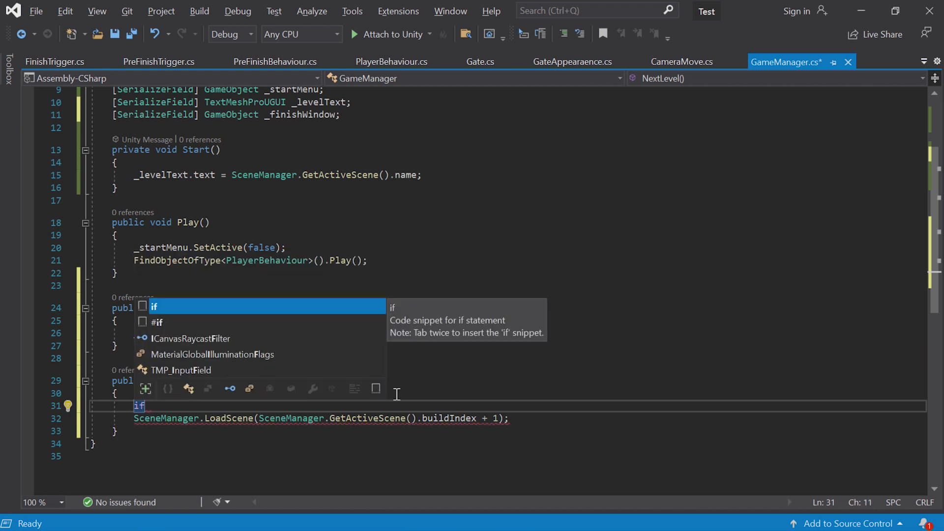
key(BackSpace)
key(BackSpace)
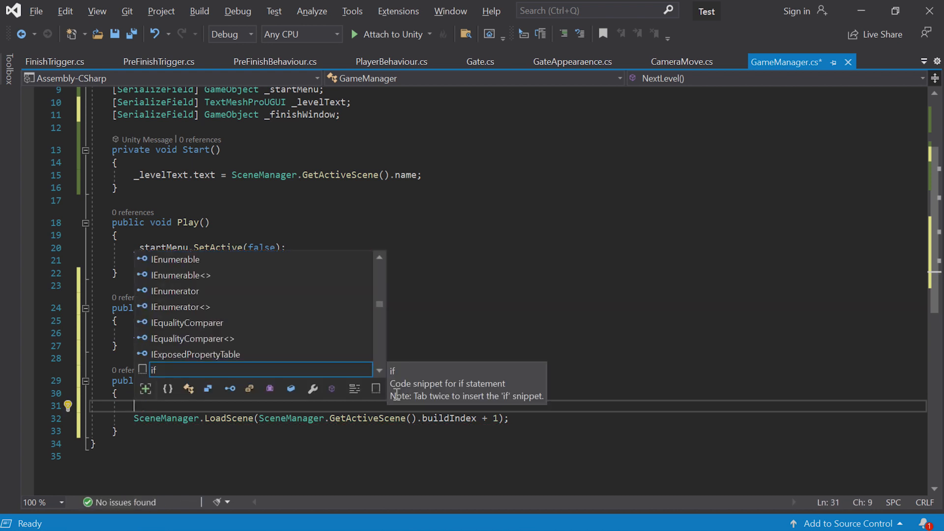
- Declare int next = SceneManager.GetActiveScene().buildIndex + 1; above the LoadScene() call by moving the expression out, leaving the call's argument empty
drag(481, 417, 260, 419)
key(ctrl+x)
click(274, 406)
text(int ne)
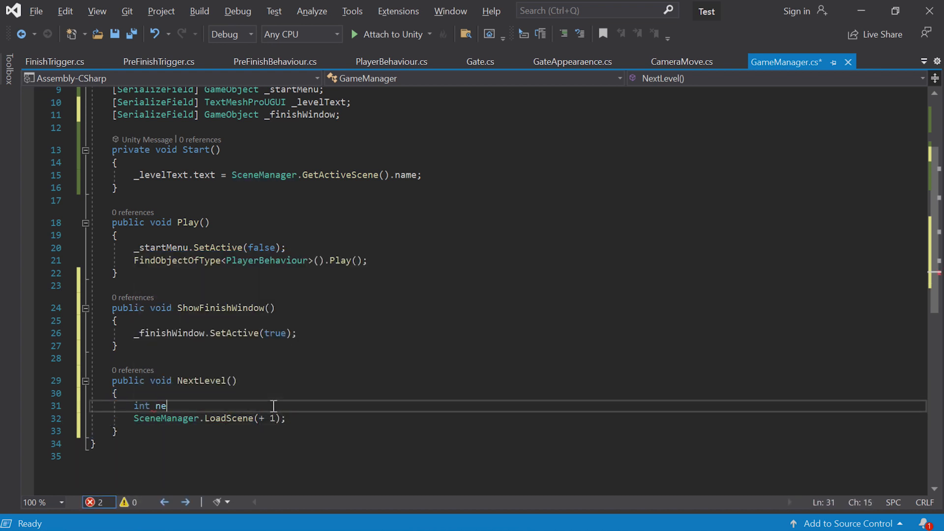
text(xt =)
key(ctrl+v)
text(+ 1;)
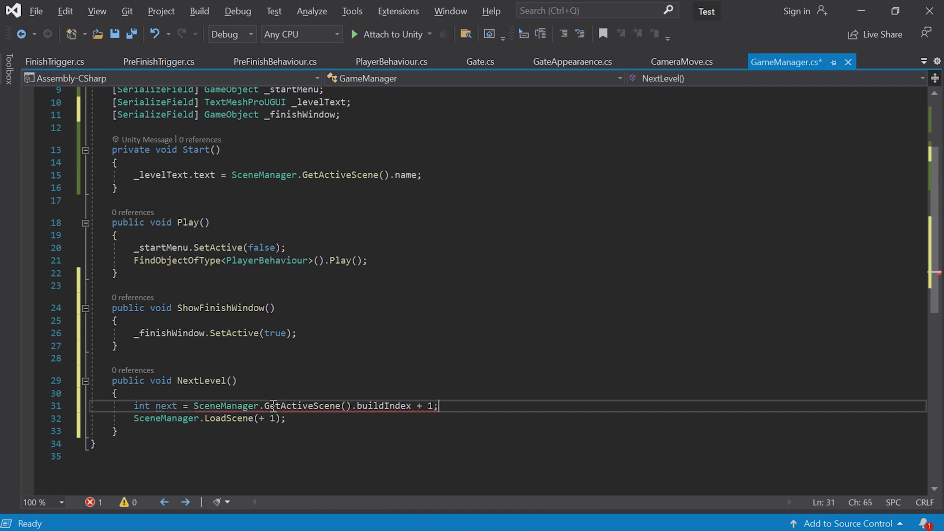
click(277, 419)
key(BackSpace)
key(BackSpace)
key(BackSpace)
- Add the condition if (next < SceneManager.sceneCountInBuildSettings) below the next variable declaration
click(444, 407)
key(Return)
text(if (next < Sce)
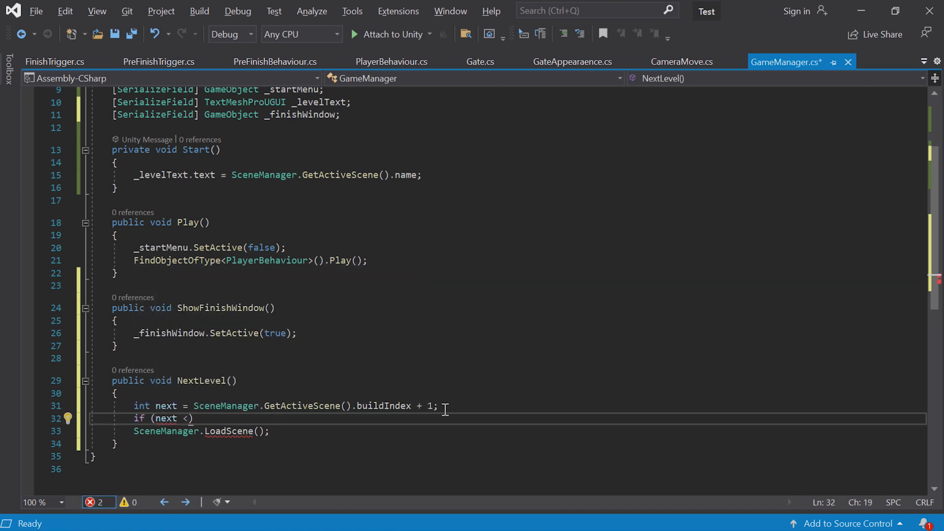
text(neManager.)
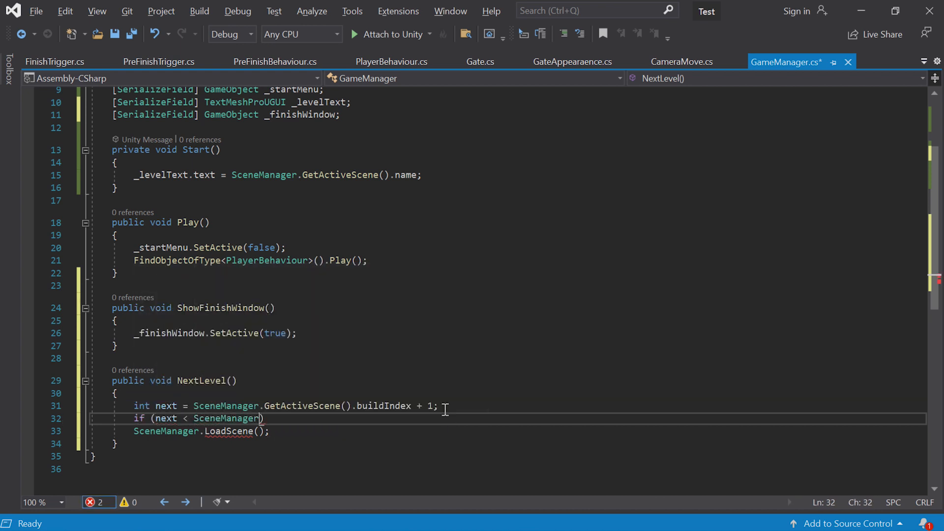
text(n)
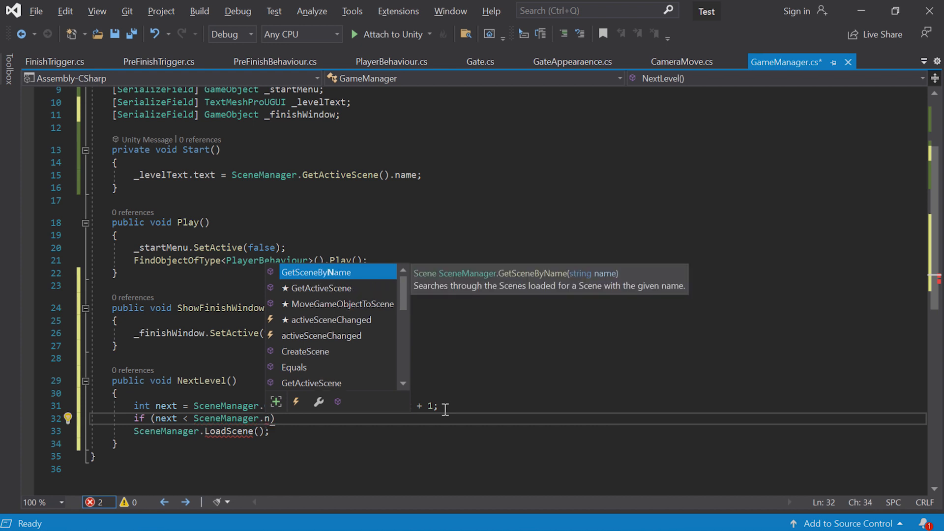
key(BackSpace)
text(scene)
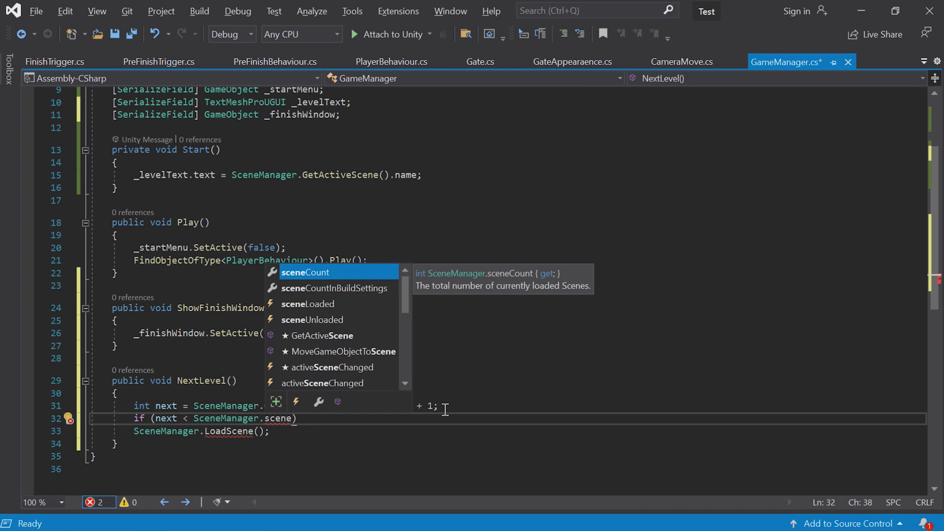
key(Down)
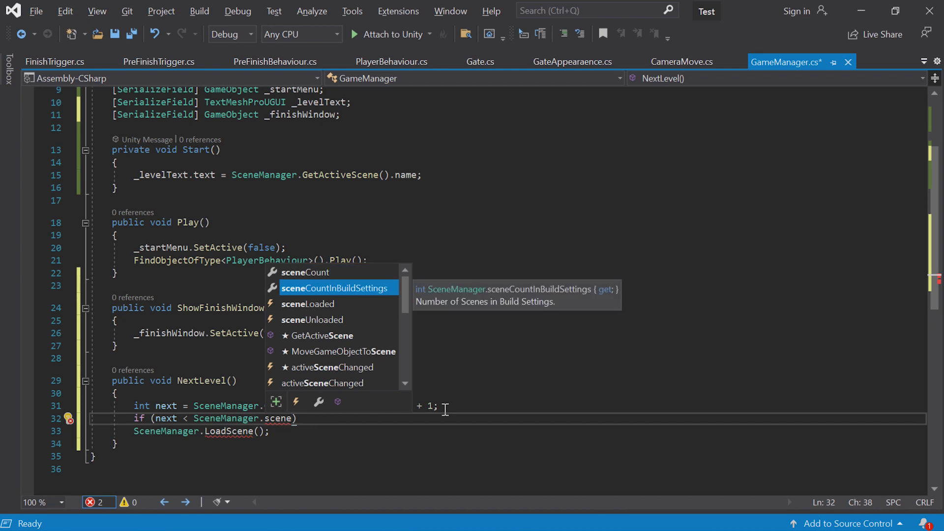
key(Tab)
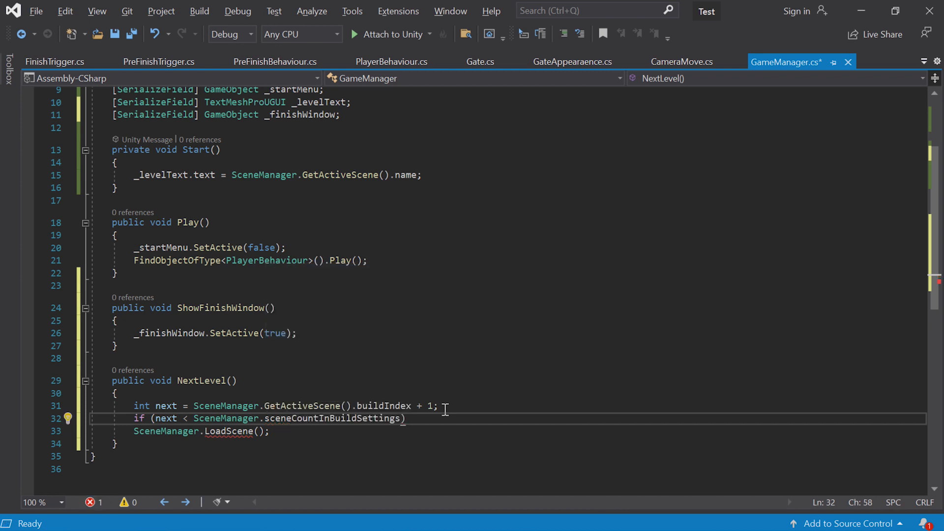
- Move the LoadScene() call into a braced block under the if condition with next as its argument, and save the script
key(End)
text({)
key(Return)
scroll(215, 449, down, 1)
drag(270, 431, 134, 431)
key(ctrl+x)
click(180, 406)
key(ctrl+v)
click(281, 406)
text(next)
key(End)
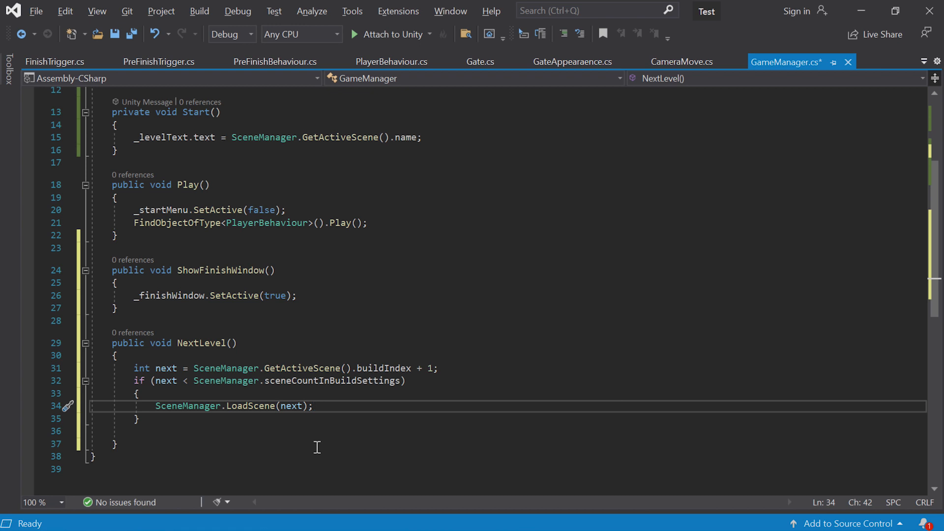
key(ctrl+s)
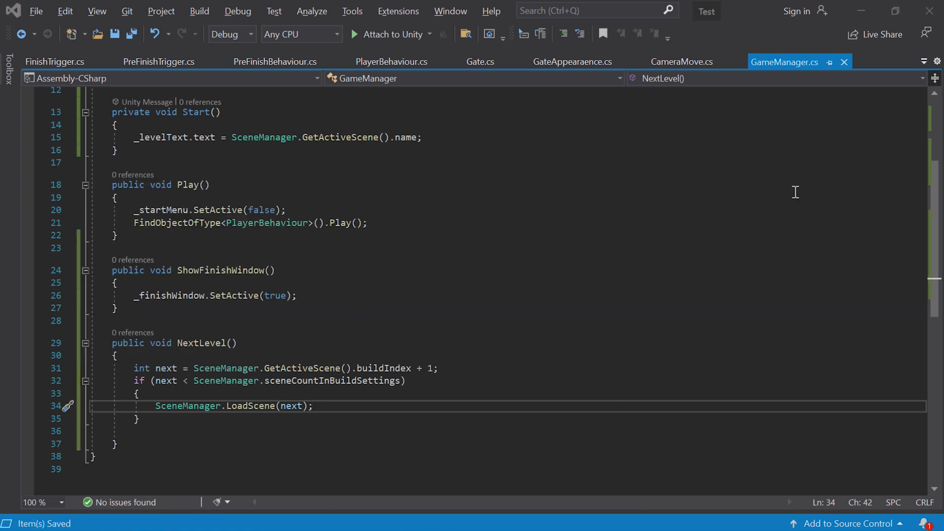
- Switch to Unity, close Build Settings, and create a UI canvas named Canvas(End) in the Level 1 scene
key(alt+Tab)
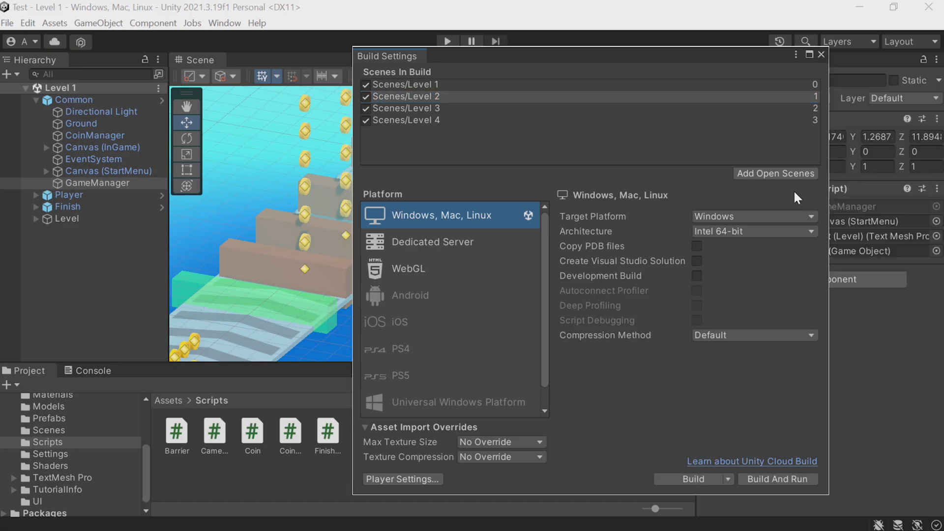
click(820, 54)
right_click(124, 180)
mouse_move(189, 446)
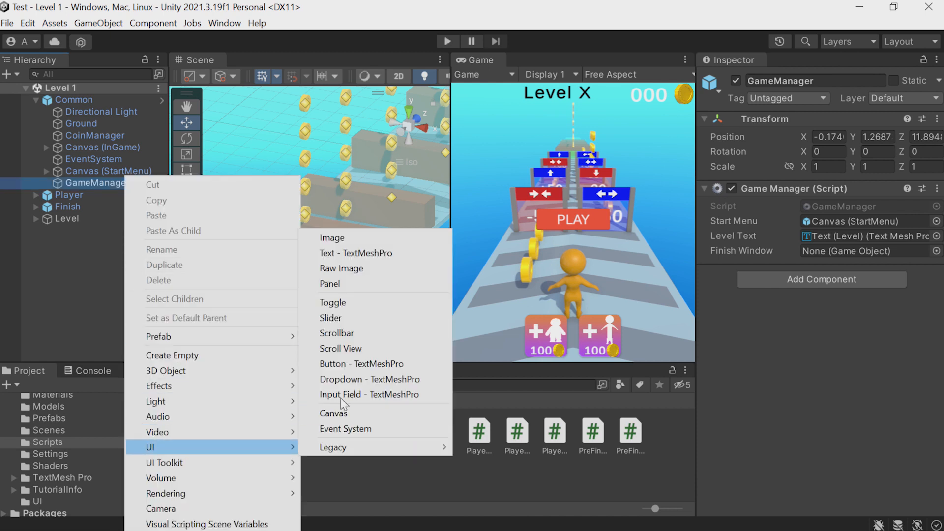
click(339, 413)
key(End)
text((End))
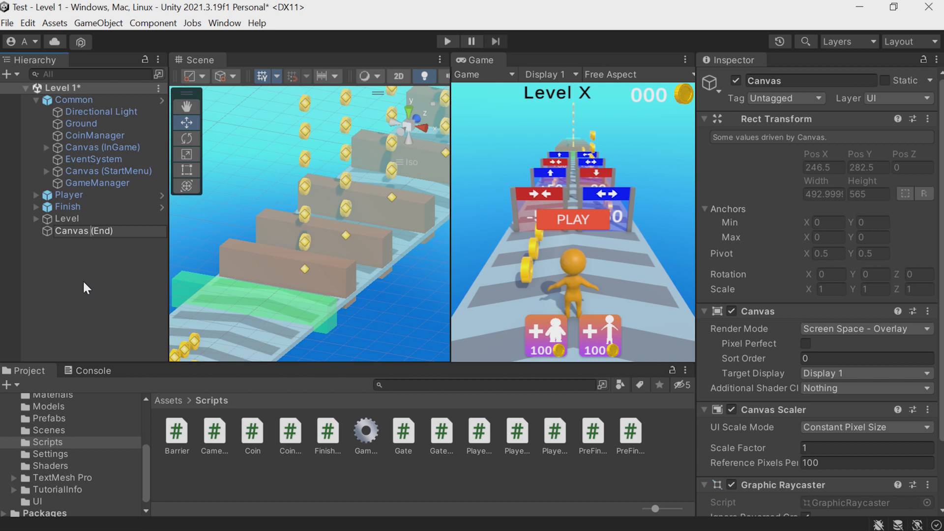
key(Return)
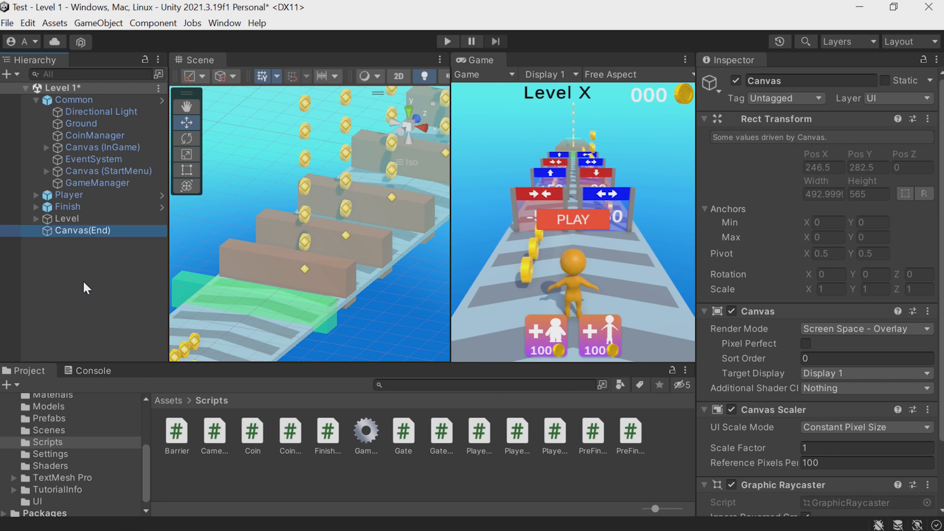
- Add a UI Image inside Canvas(End), set its width and height to 200, and widen it slightly
right_click(79, 231)
mouse_move(147, 367)
click(295, 157)
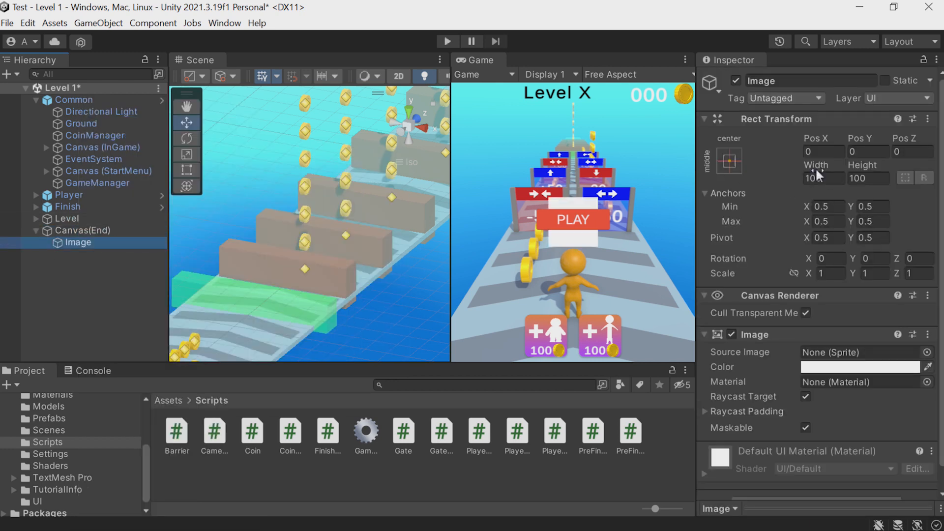
drag(818, 173, 826, 178)
click(825, 178)
text(200)
key(Tab)
text(200)
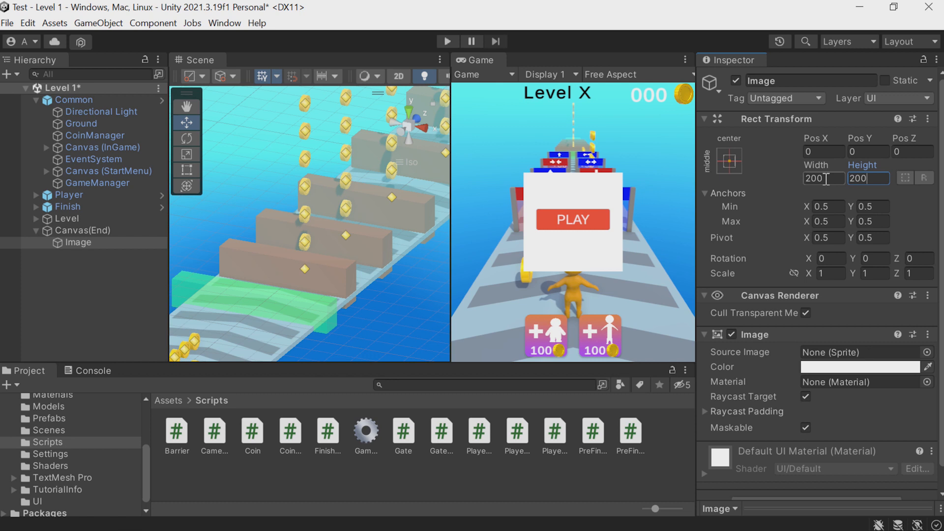
drag(806, 163, 866, 158)
- Move Canvas(End) to the first place in the scene hierarchy and raise its sort order so it covers the PLAY button
click(68, 196)
drag(72, 230, 72, 95)
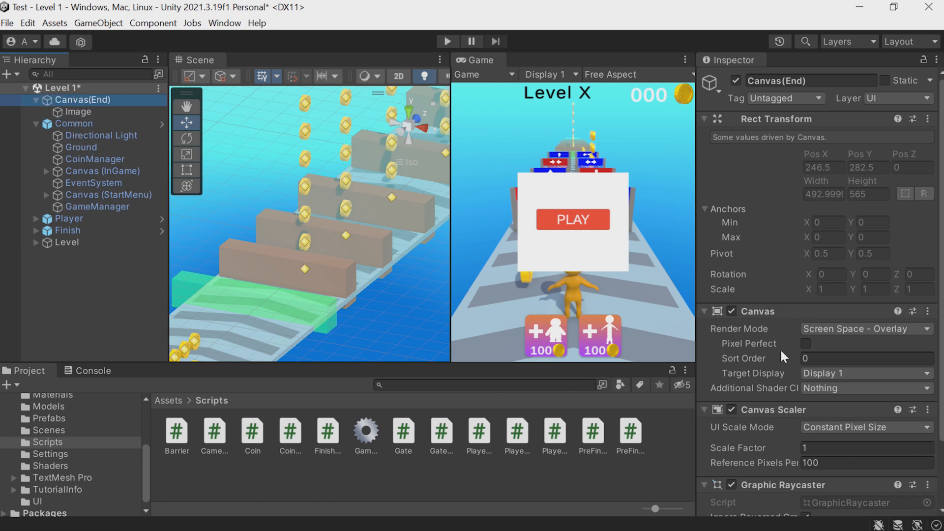
drag(781, 359, 797, 358)
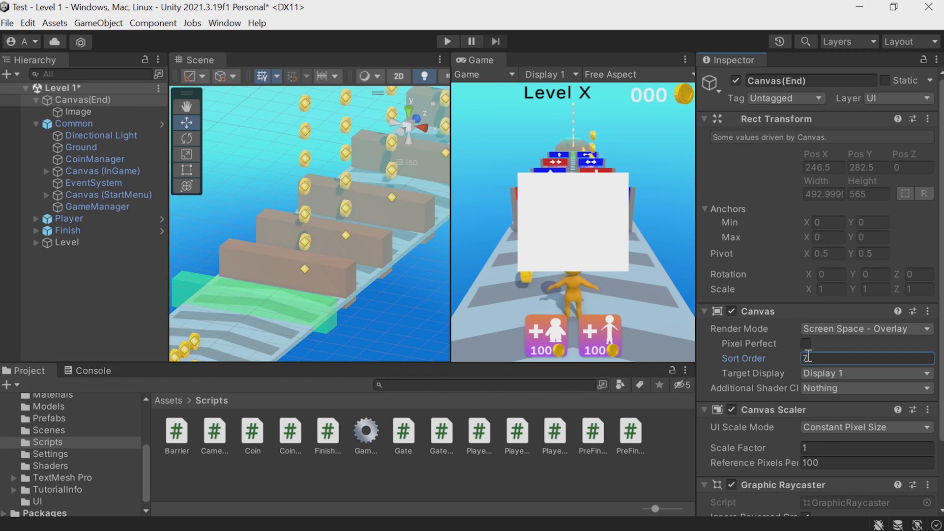
- Reset Canvas(End)'s sort order to 0, move it to the end of the scene hierarchy, and set its sort order to 4
text(0)
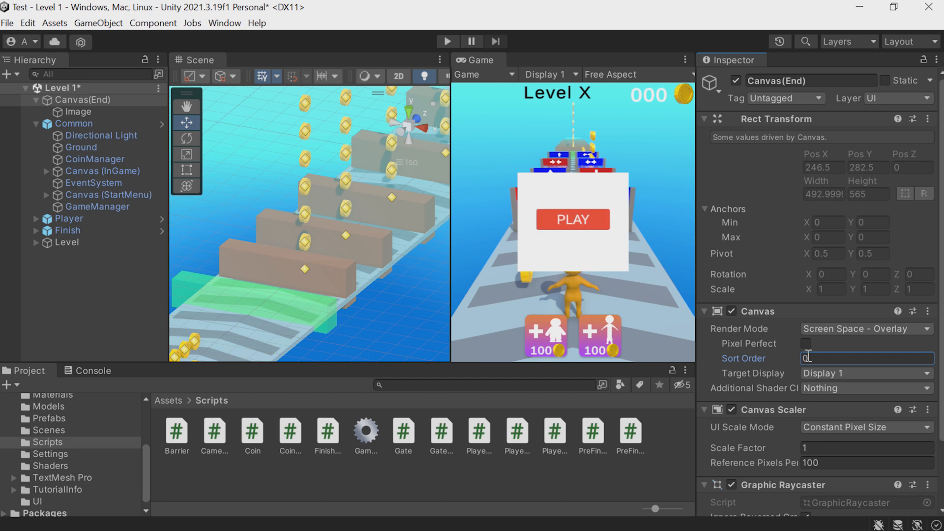
drag(83, 100, 98, 249)
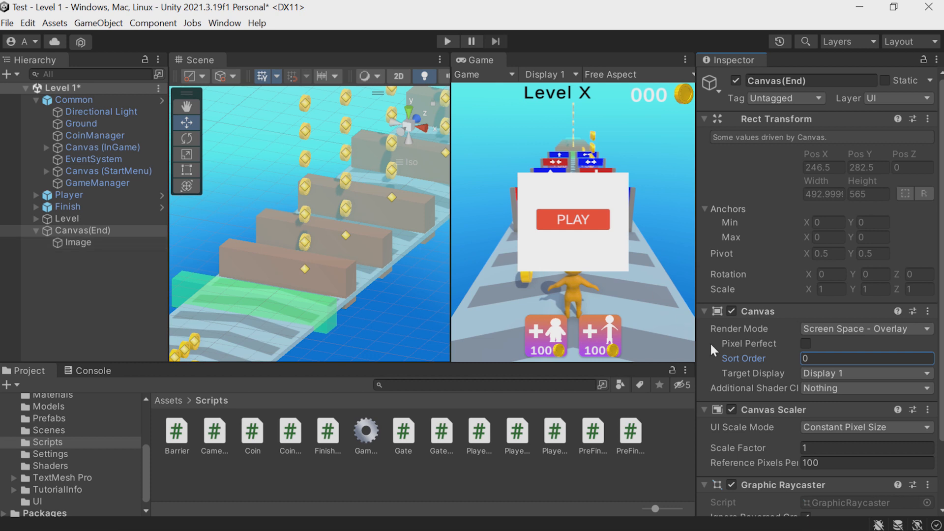
text(4)
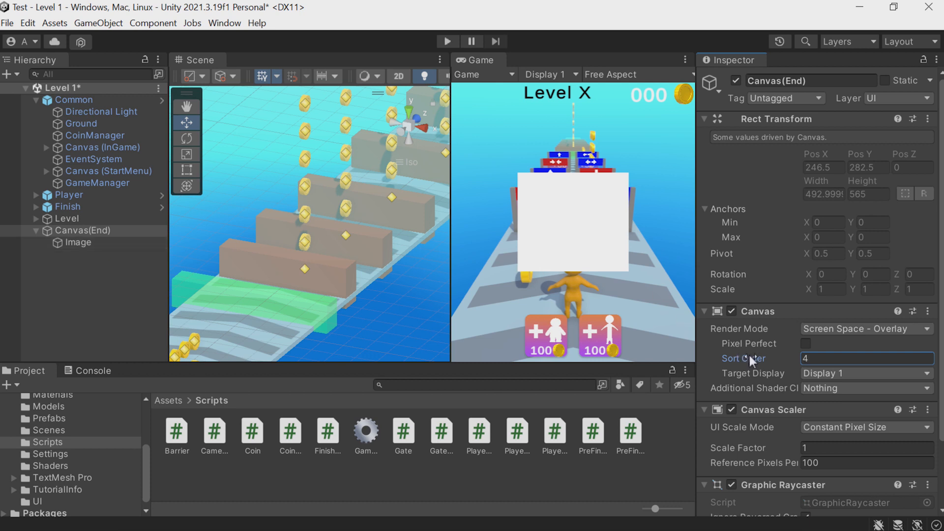
- Change the color of the Image in Canvas(End) to blue, 357DCF
click(78, 243)
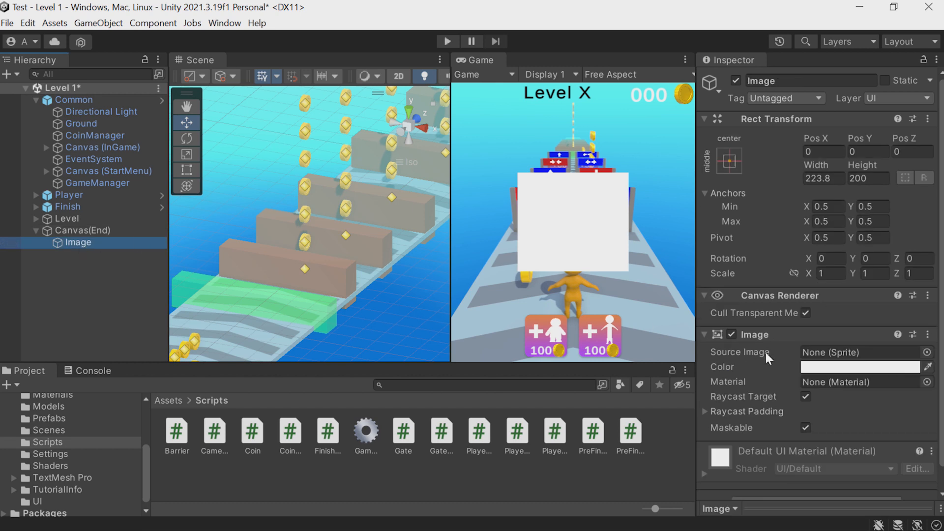
click(832, 368)
click(801, 337)
drag(865, 278, 874, 266)
drag(803, 332, 796, 329)
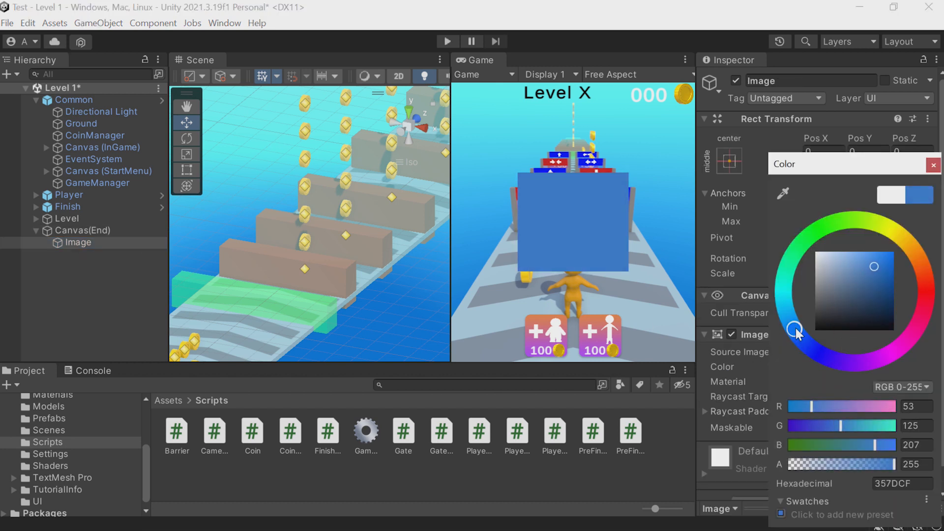
click(933, 165)
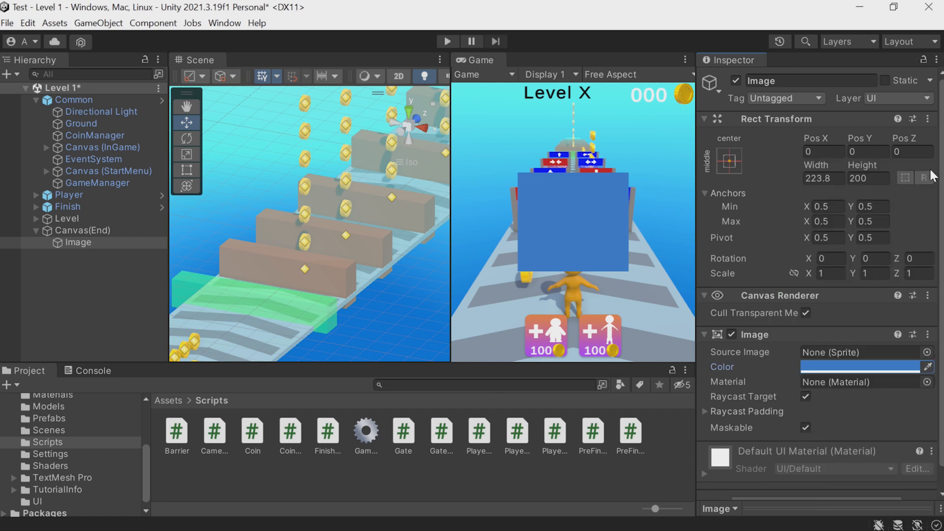
- Add a TextMeshPro text under Image reading "FINISH !" and align it horizontally to the center
right_click(94, 245)
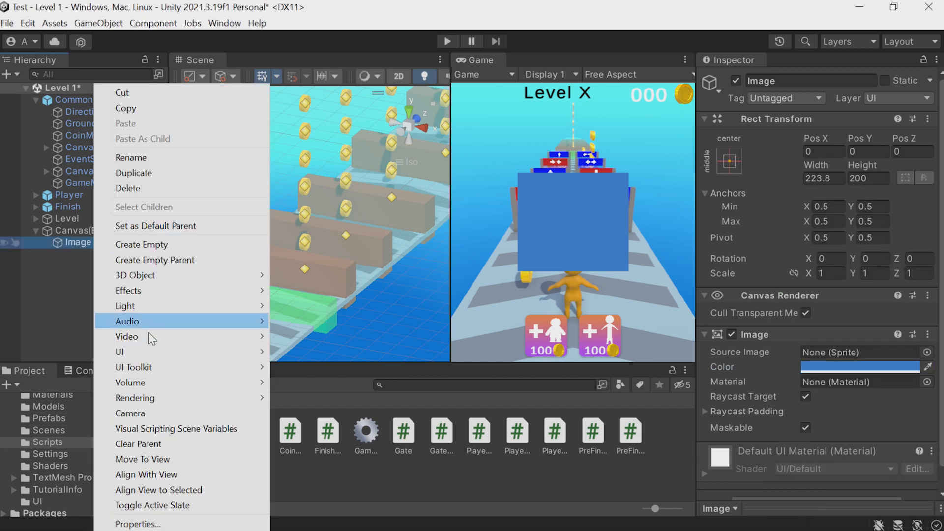
mouse_move(189, 352)
click(325, 161)
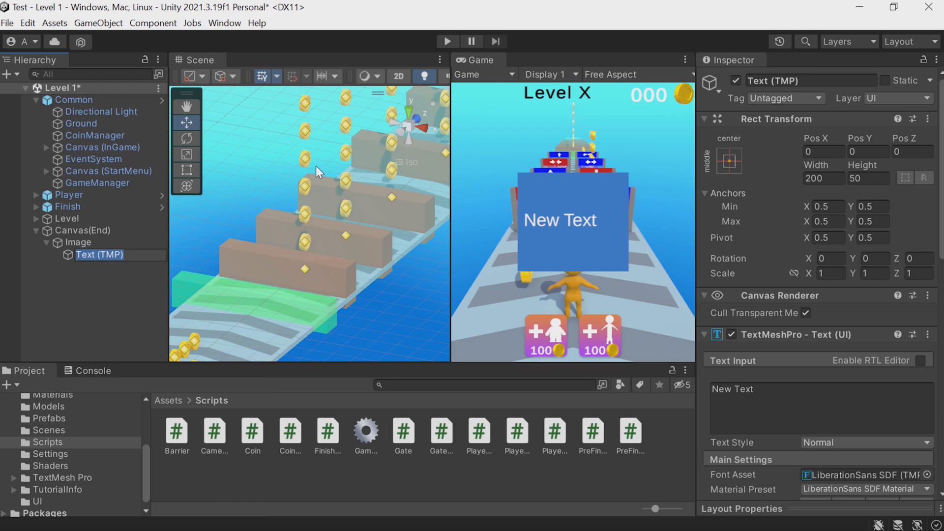
click(744, 406)
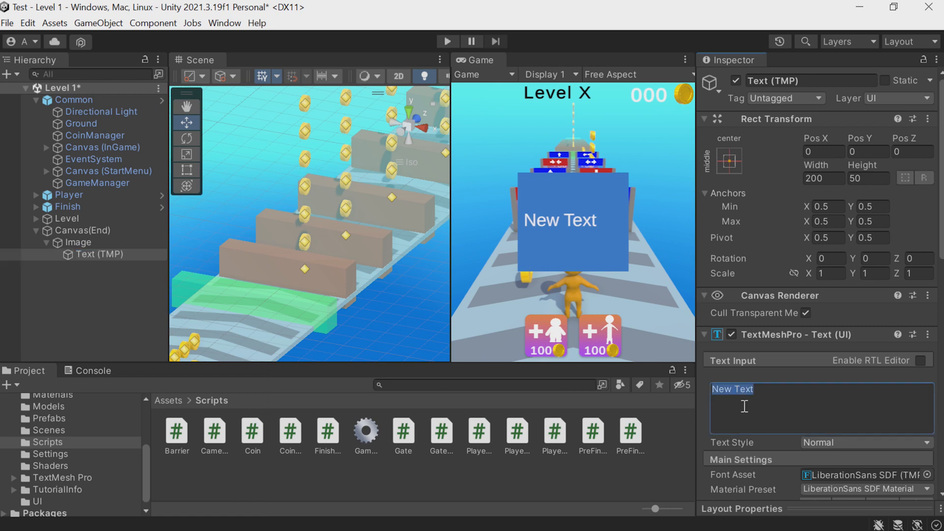
text(FINISH !)
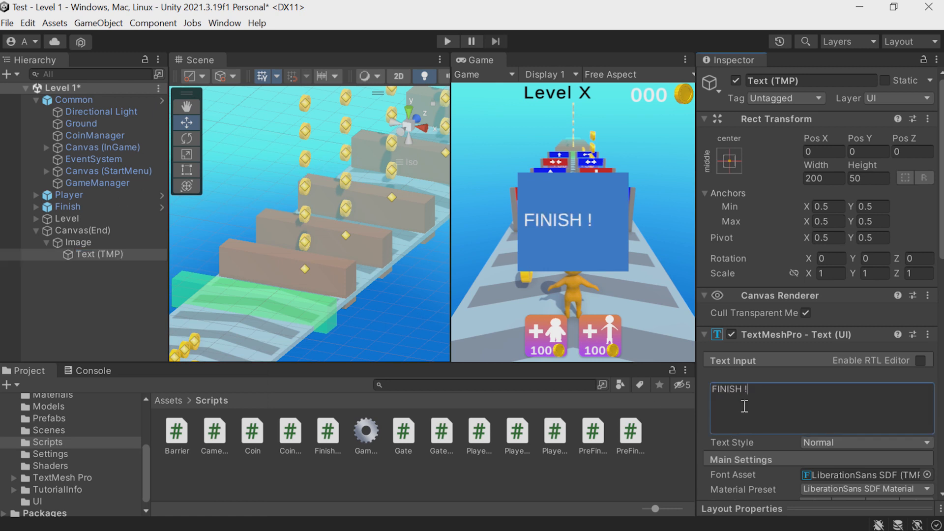
scroll(854, 418, down, 7)
click(826, 458)
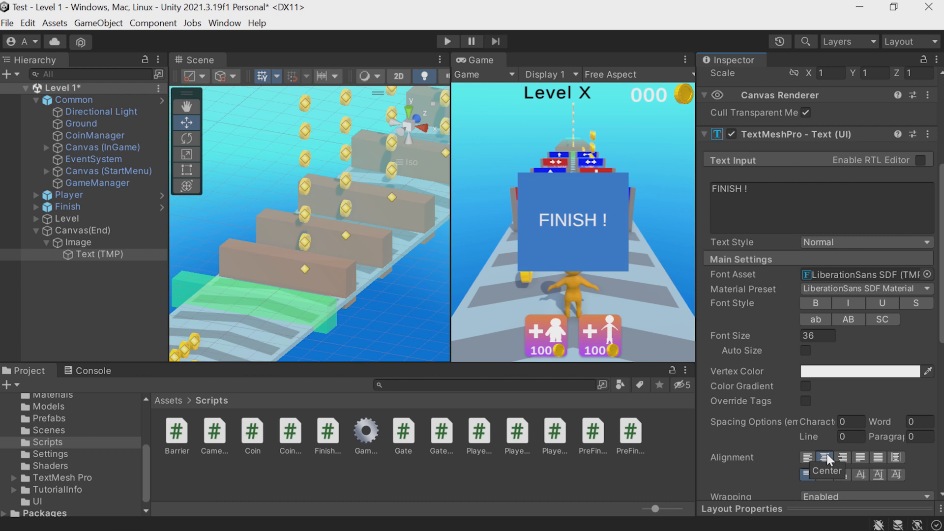
- Snap the FINISH ! text to the Image's top center, including pivot and position, and make it bold
scroll(797, 273, up, 7)
click(733, 158)
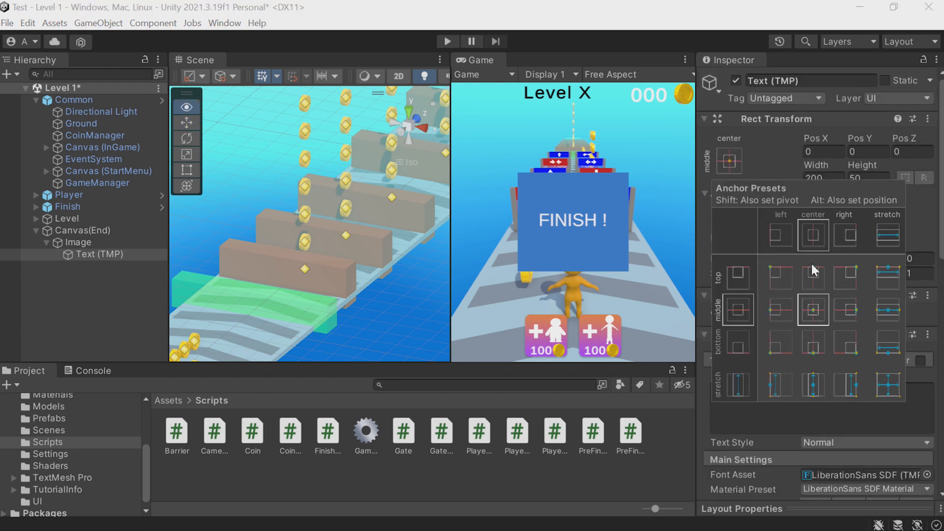
click(810, 268)
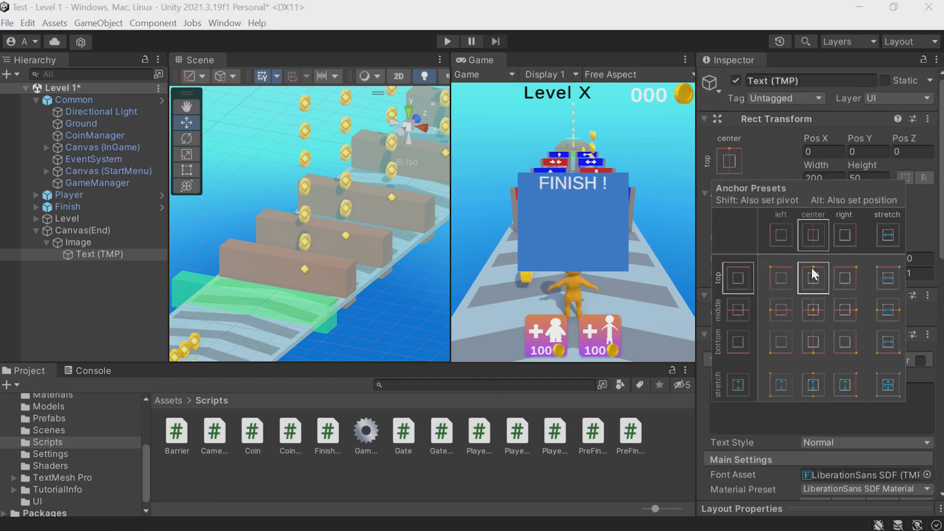
scroll(816, 448, down, 5)
click(815, 343)
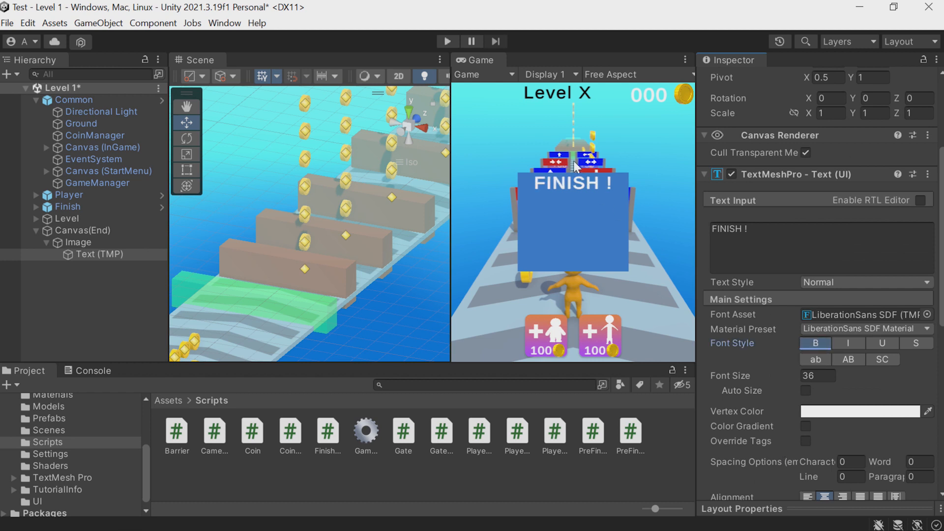
- Add a TextMeshPro button as a child of Image in Canvas(End)
click(116, 253)
key(f)
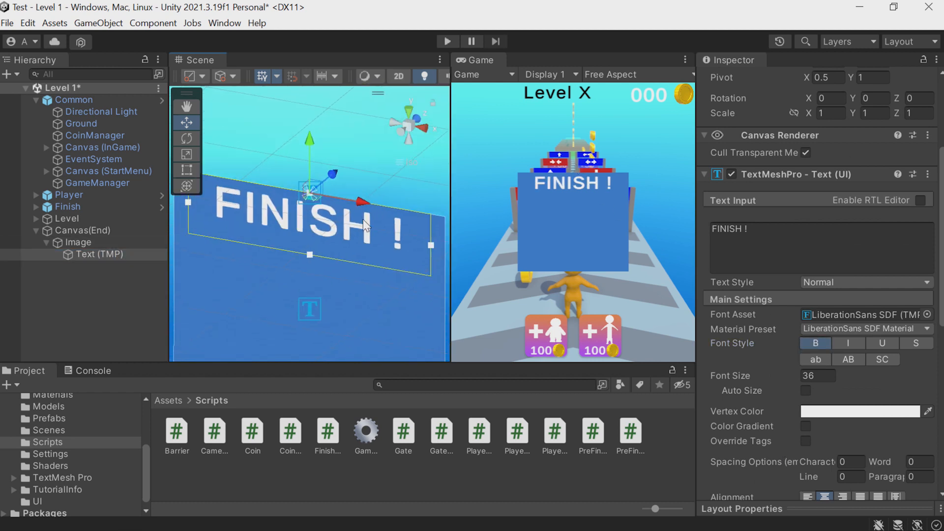
right_click(78, 242)
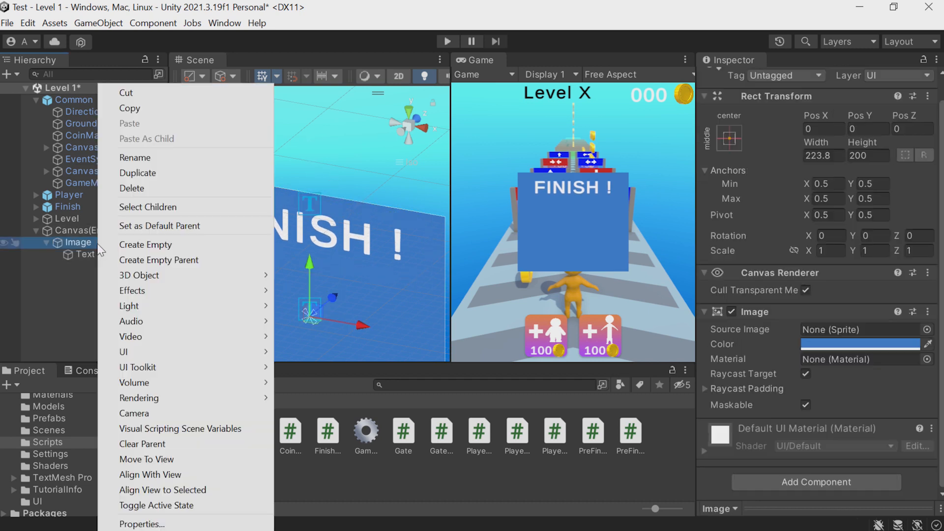
mouse_move(167, 352)
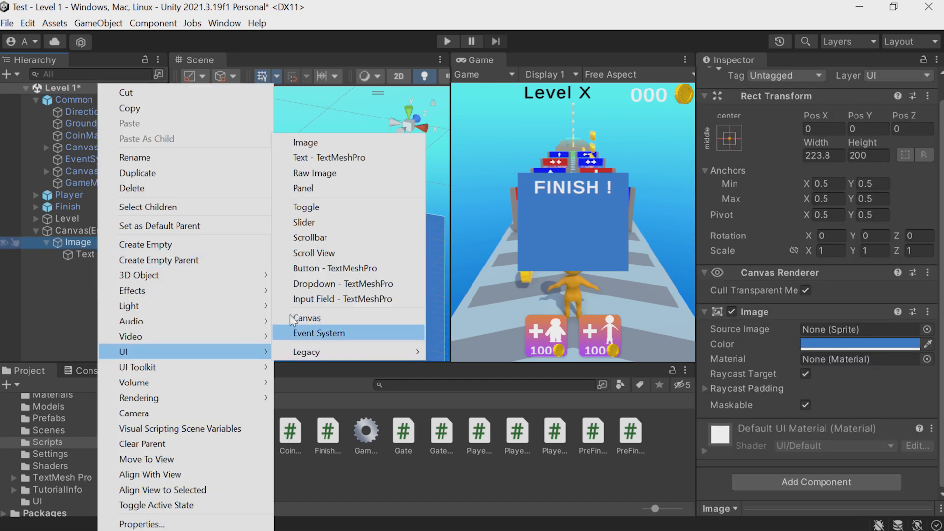
click(317, 266)
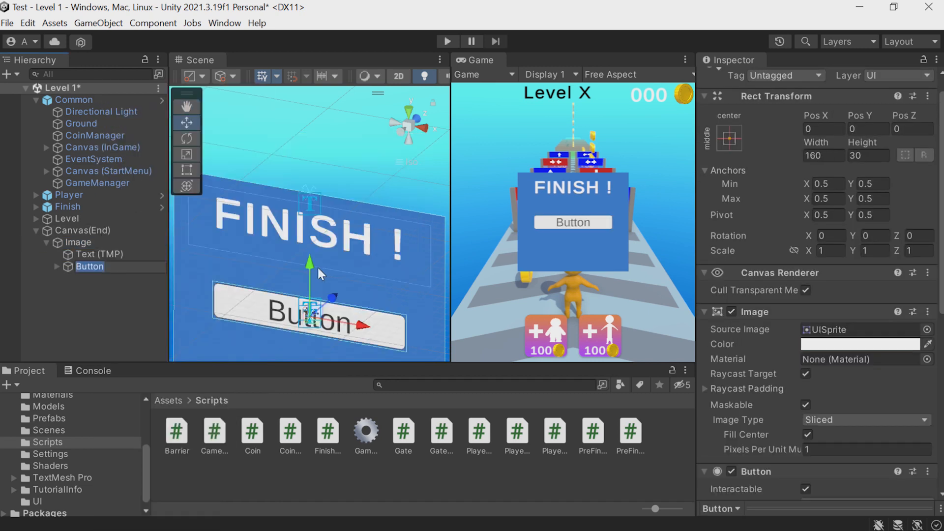
- Set the new button's label text to "NEXT" and make it bold
click(57, 266)
click(84, 277)
click(814, 388)
text(NEXT)
scroll(836, 440, down, 3)
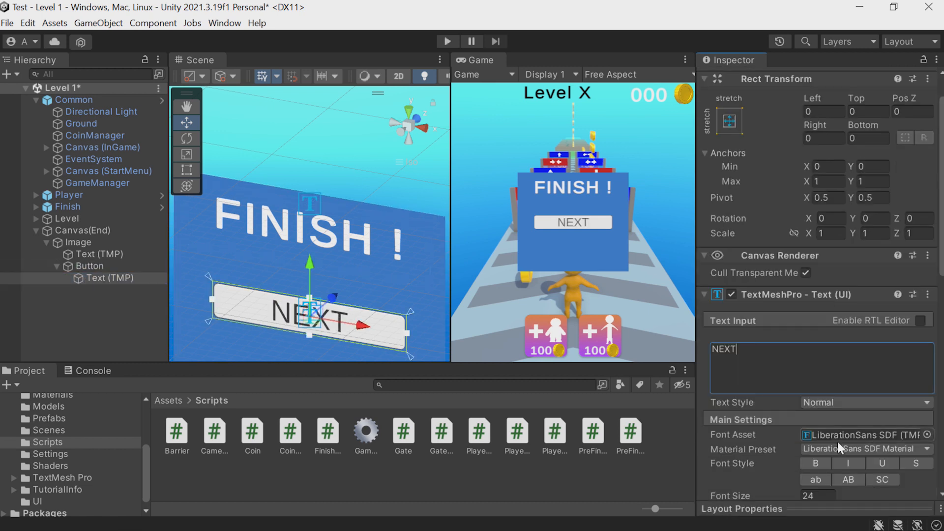
click(815, 423)
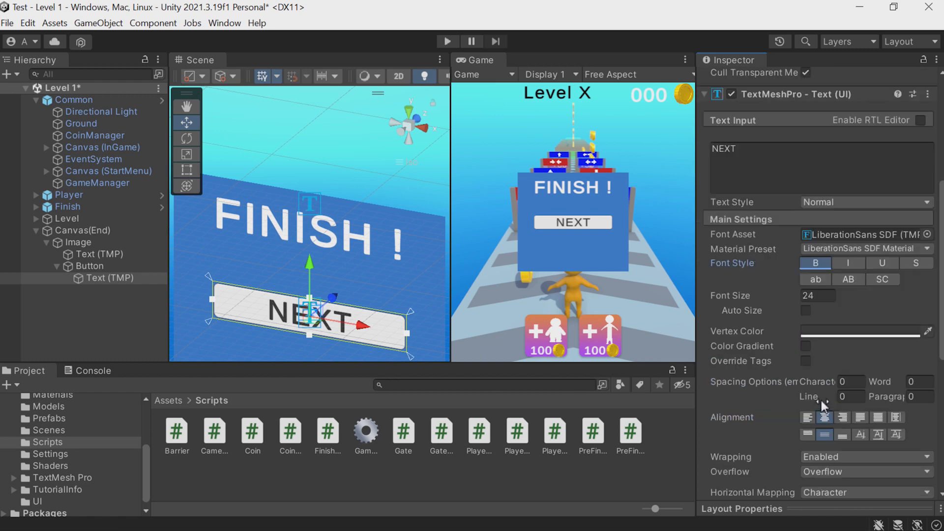
- Change the button's image color to green
click(89, 265)
scroll(850, 205, up, 2)
click(843, 167)
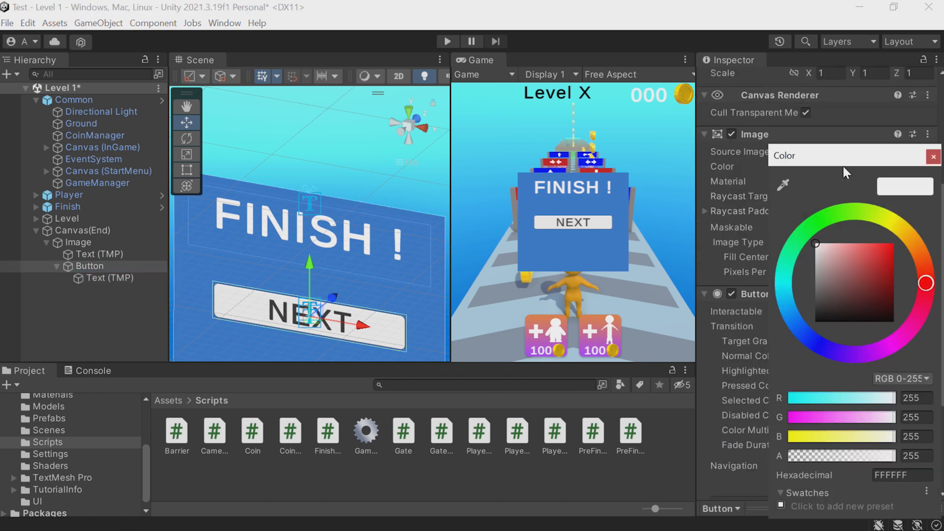
click(824, 225)
drag(866, 258, 886, 261)
- Change the vertex color of the button's NEXT label to white
click(158, 277)
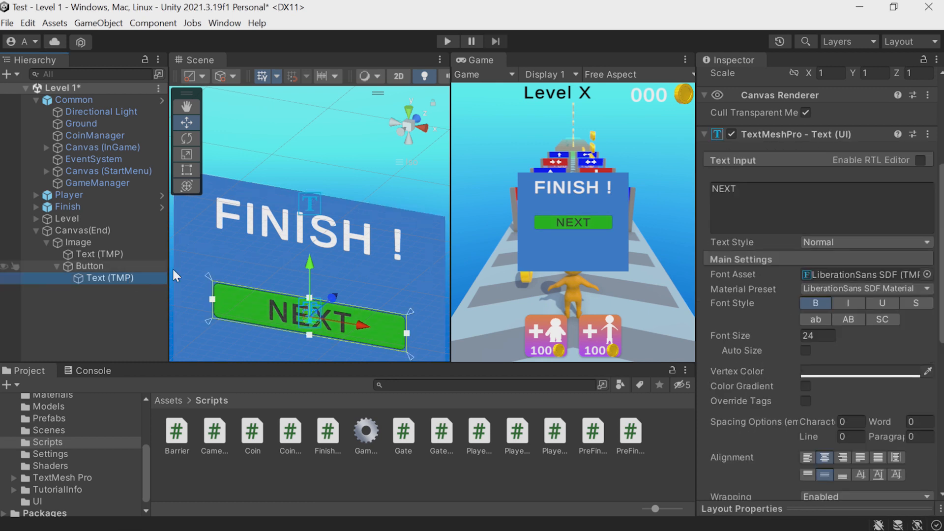
click(861, 372)
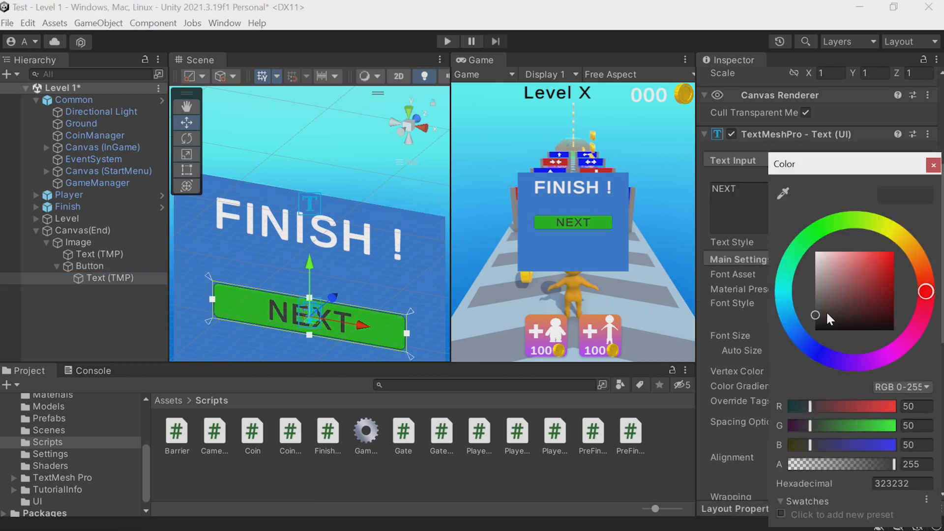
drag(826, 311, 790, 220)
click(933, 164)
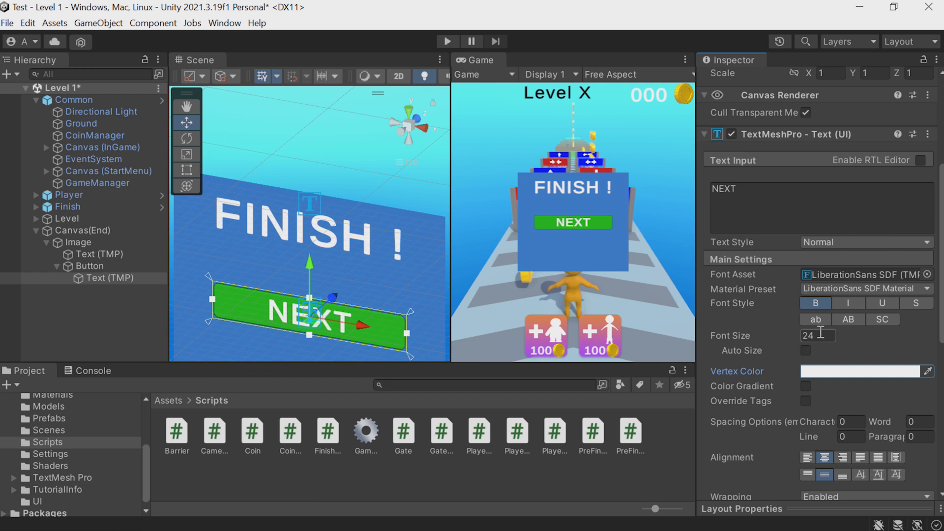
- Rename the button object under Image as Button (Next)
click(125, 266)
click(123, 266)
text(()
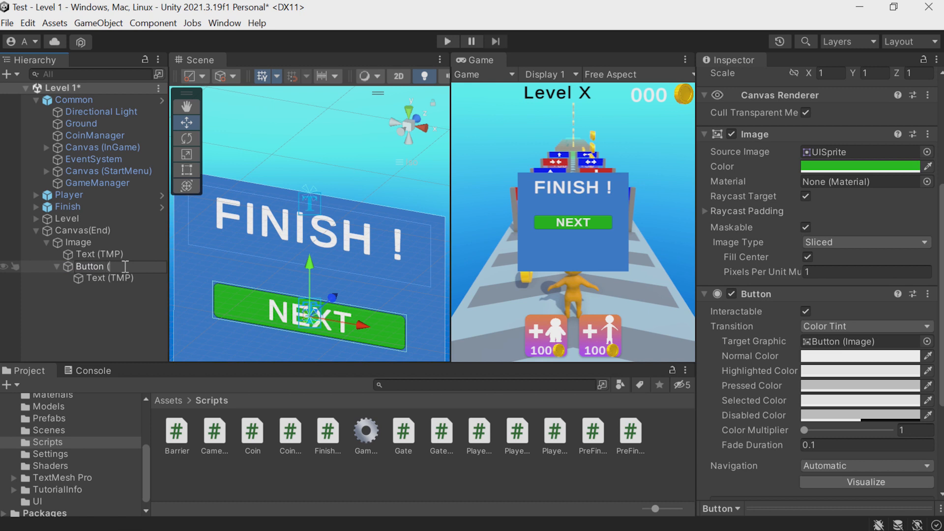
text(Next))
key(Return)
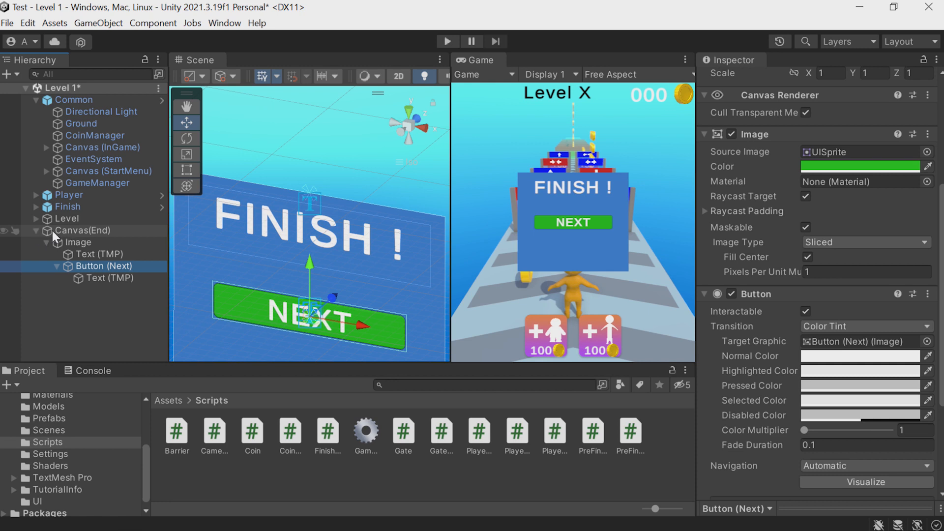
- Move Canvas(End) into the Common object and assign it to GameManager's Finish Window field
drag(64, 228, 65, 96)
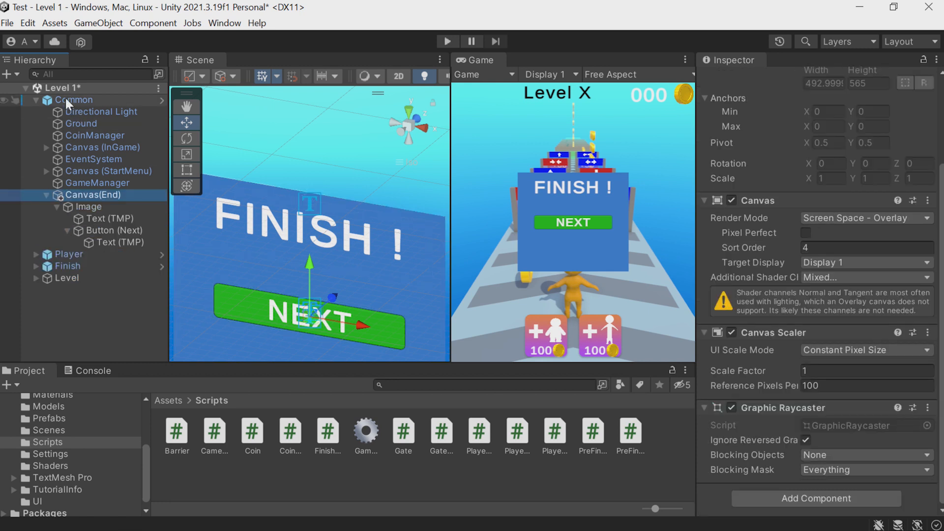
click(90, 182)
drag(91, 185, 831, 250)
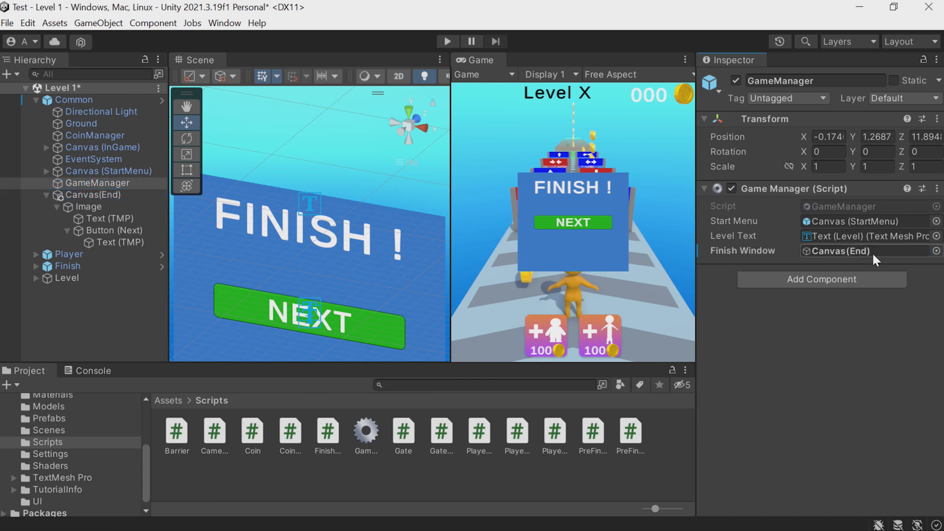
- Apply all overrides of the Common instance to its prefab
click(92, 99)
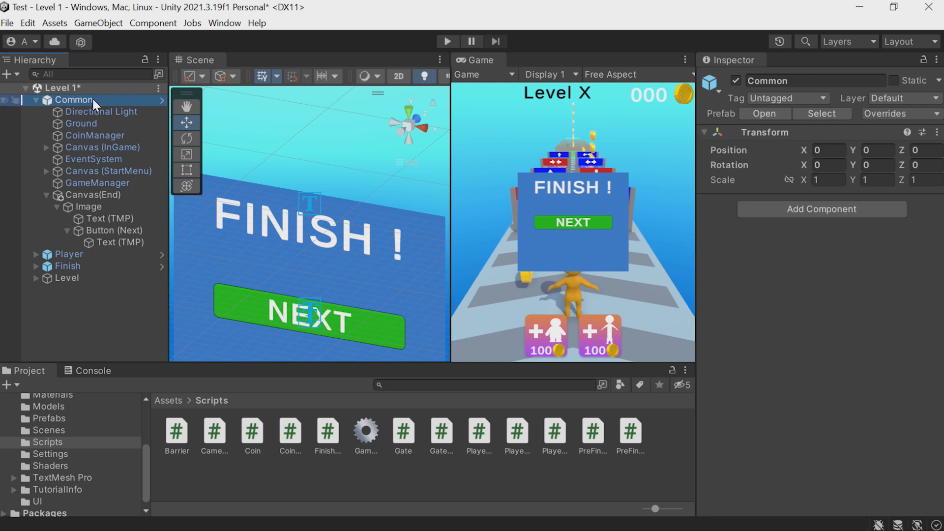
click(892, 112)
click(900, 257)
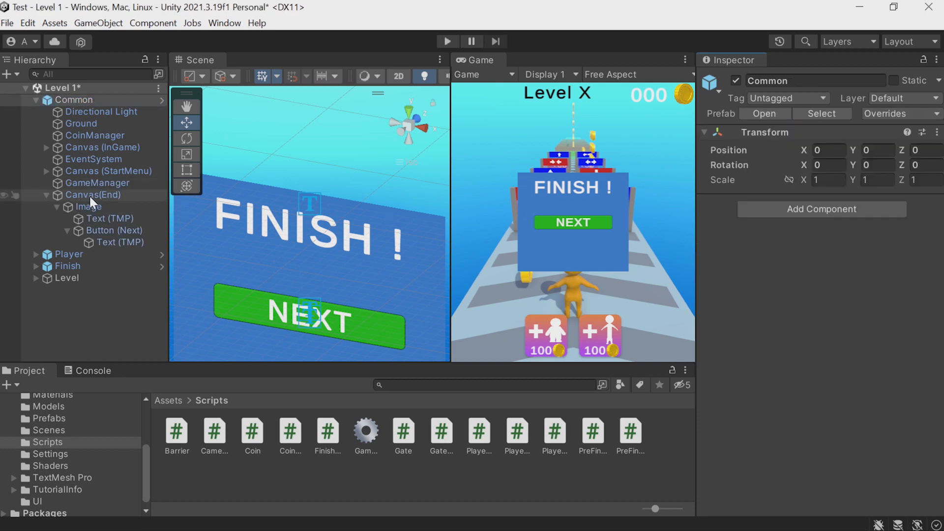
- Add an On Click event to Button (Next) that targets GameManager and calls GameManager.NextLevel
click(114, 228)
scroll(903, 369, down, 5)
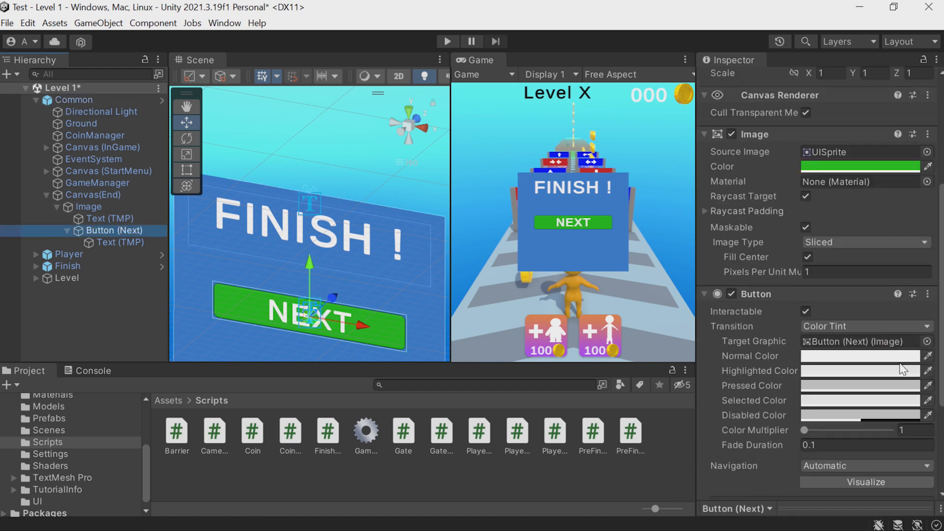
scroll(899, 371, down, 3)
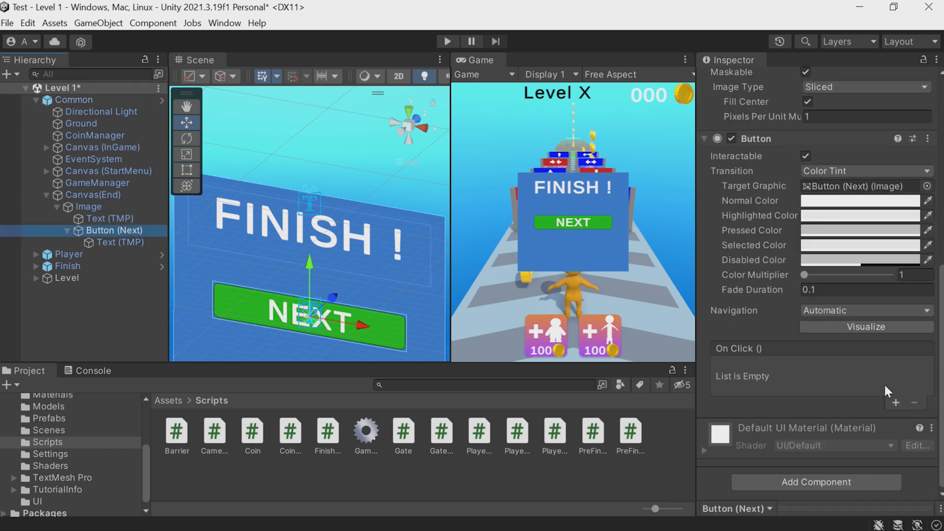
click(892, 397)
drag(98, 183, 756, 388)
click(827, 368)
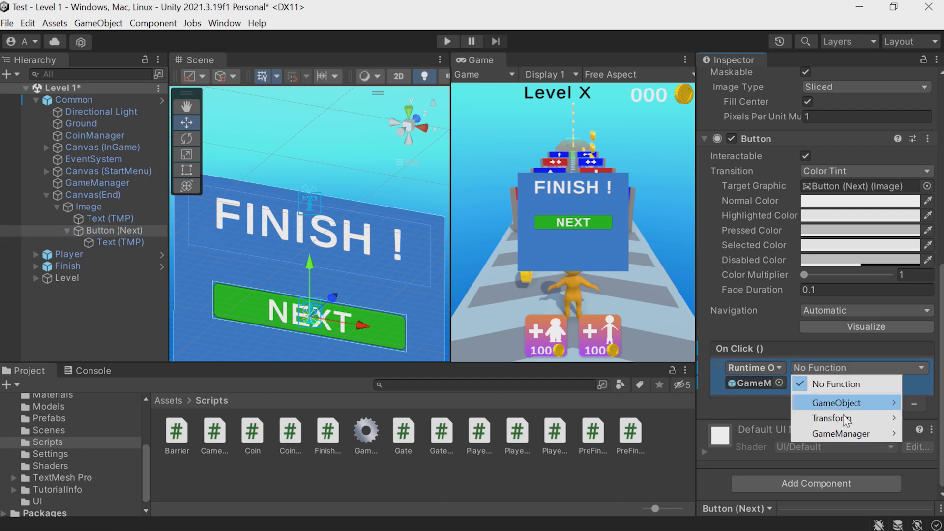
mouse_move(840, 433)
click(673, 344)
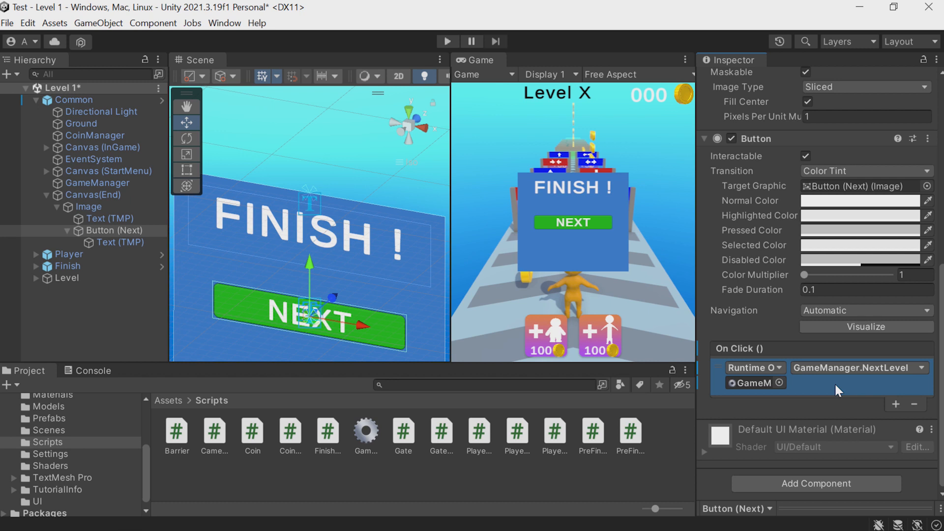
- Apply all overrides of the Common instance, including the NEXT button's click event, to its prefab
click(105, 101)
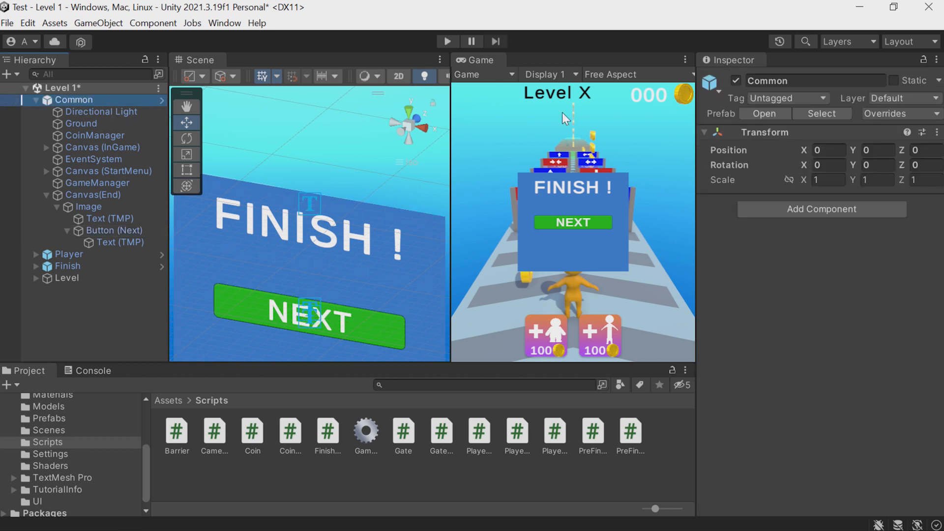
click(887, 113)
click(910, 266)
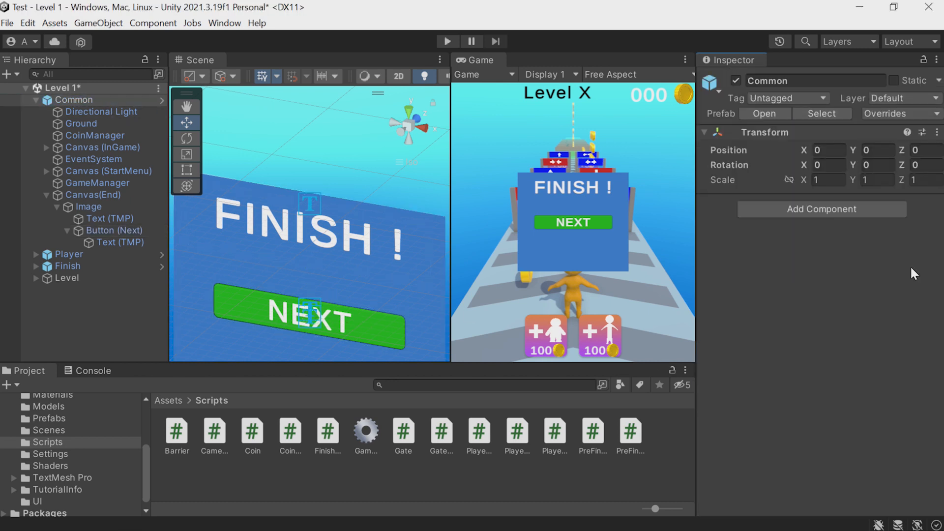
- Deactivate Canvas(End) and apply that override from the Common instance to its prefab
click(97, 194)
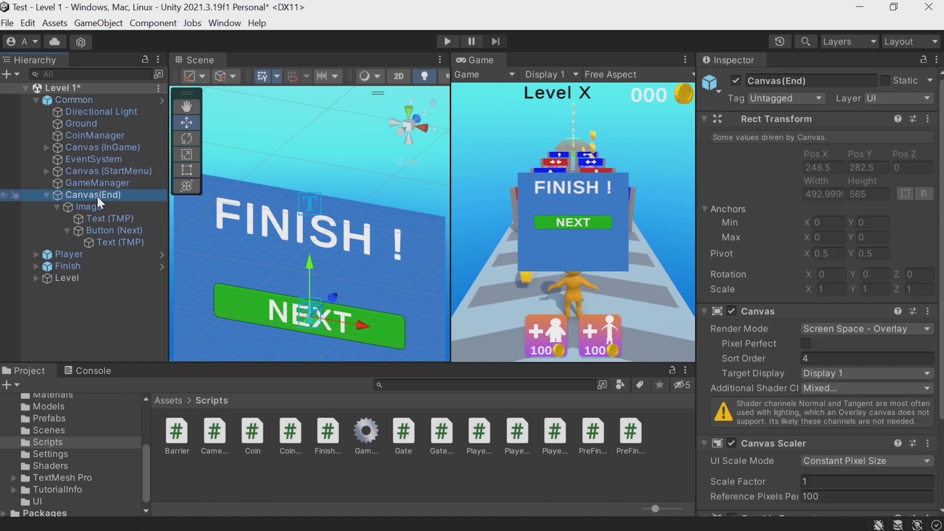
click(735, 80)
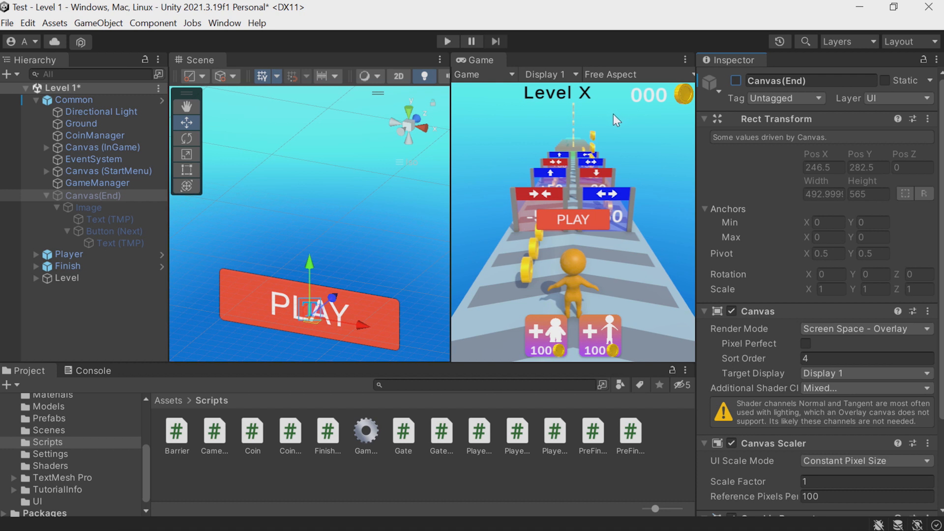
click(64, 99)
click(890, 114)
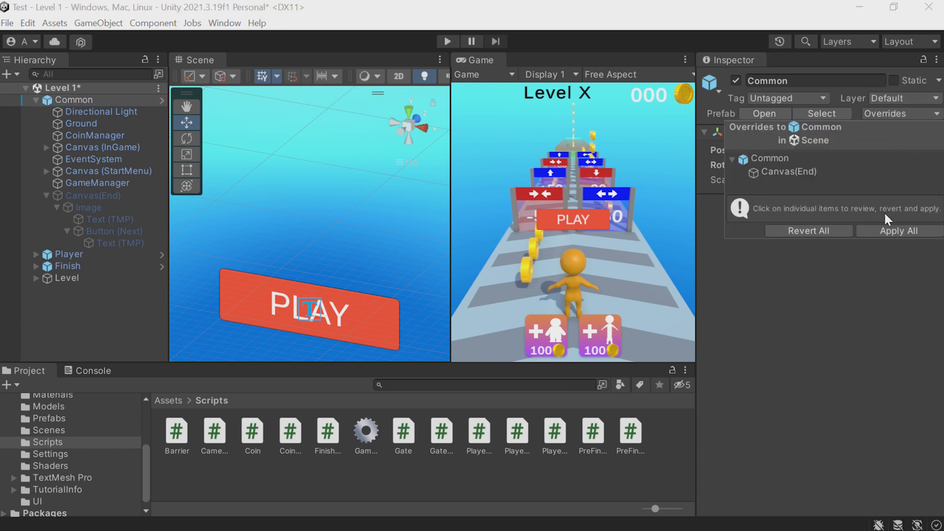
click(884, 227)
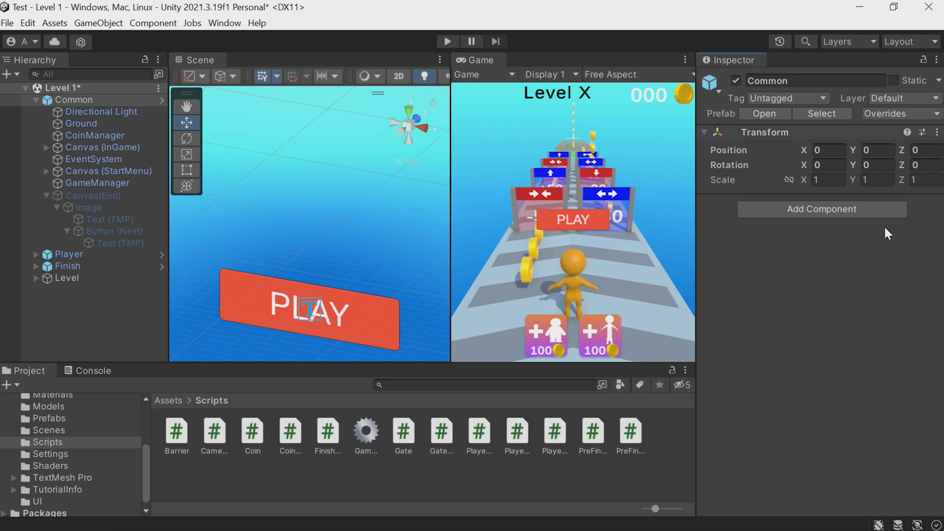
- In Visual Studio, add FindObjectOfType<GameManager>().ShowFinishWindow(); after the StartFinishBehaviour call in FinishTrigger.cs
key(alt+Tab)
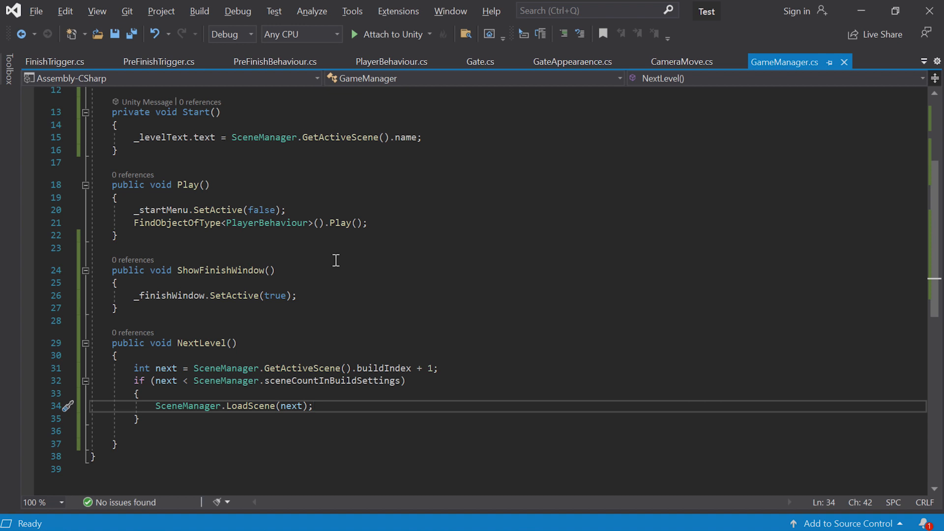
double_click(212, 270)
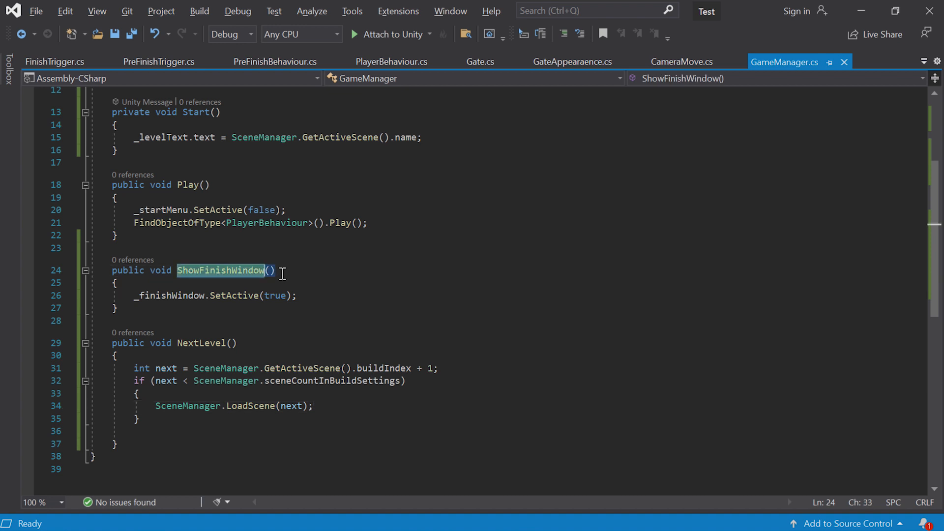
scroll(282, 273, down, 1)
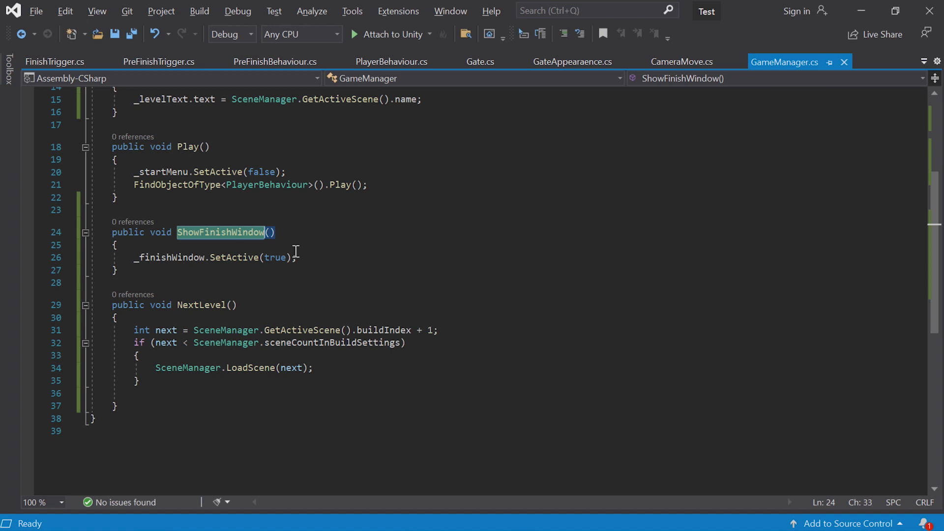
click(64, 63)
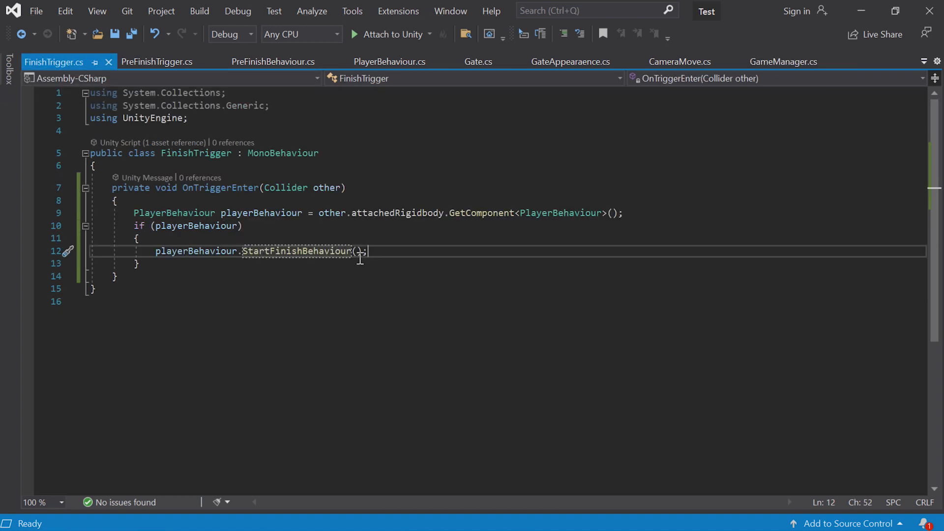
key(Return)
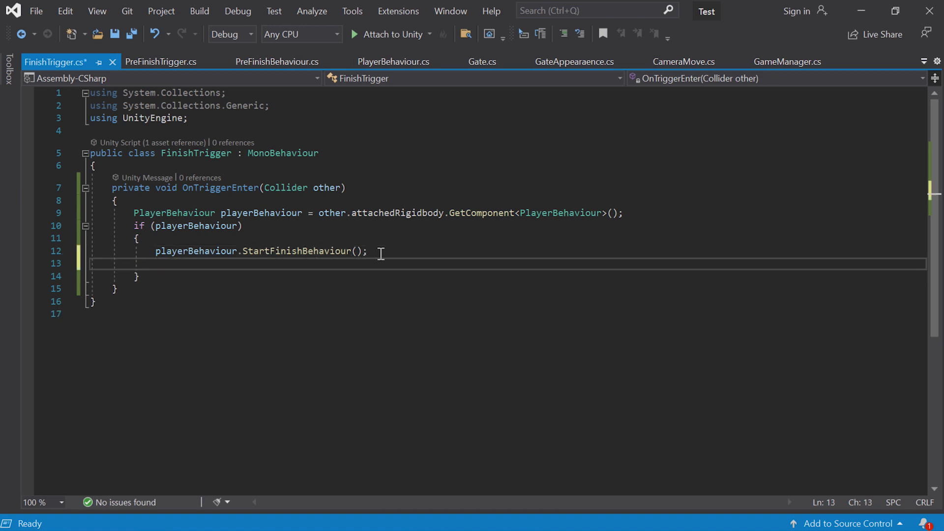
text(Fi)
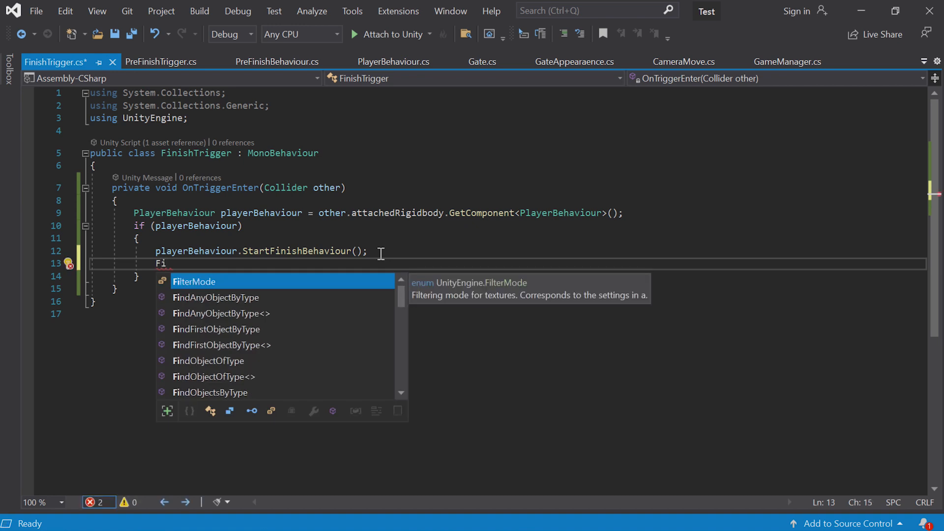
text(ndObj)
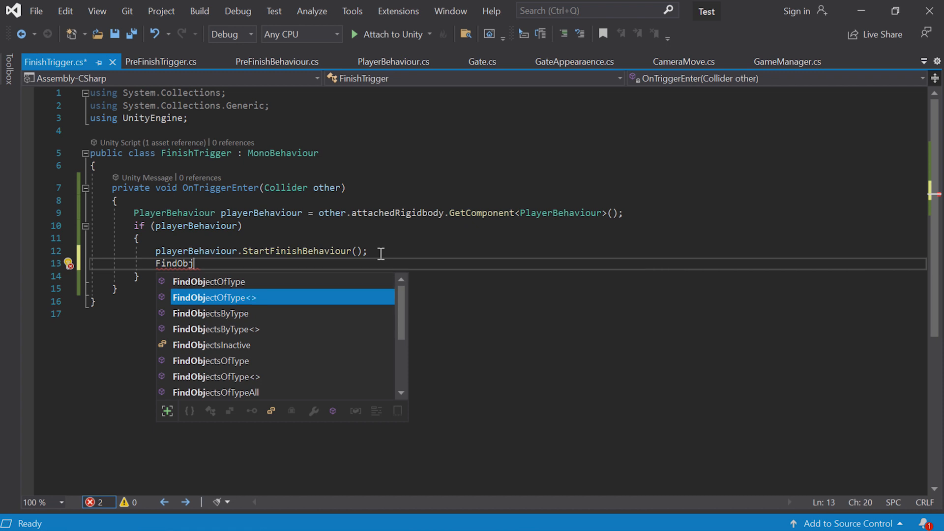
key(Tab)
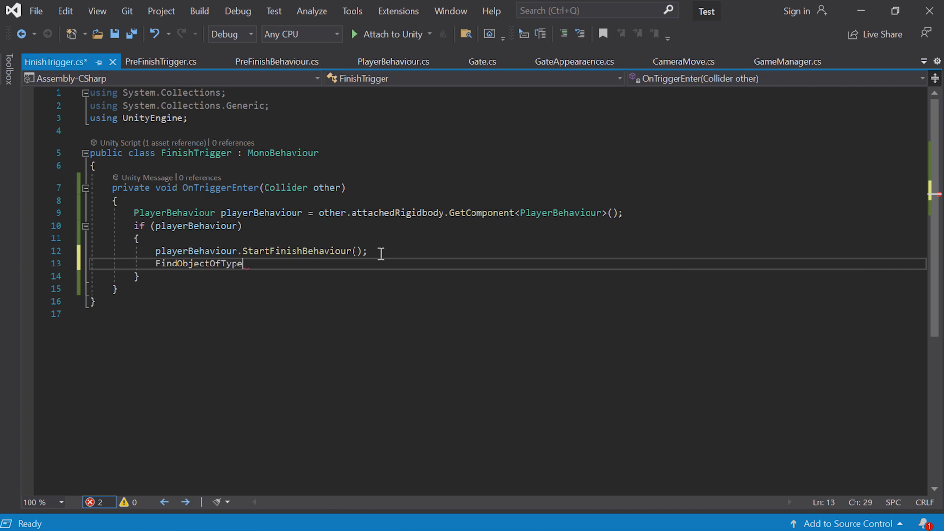
text(<Gam>)
key(Tab)
text(>().Sh)
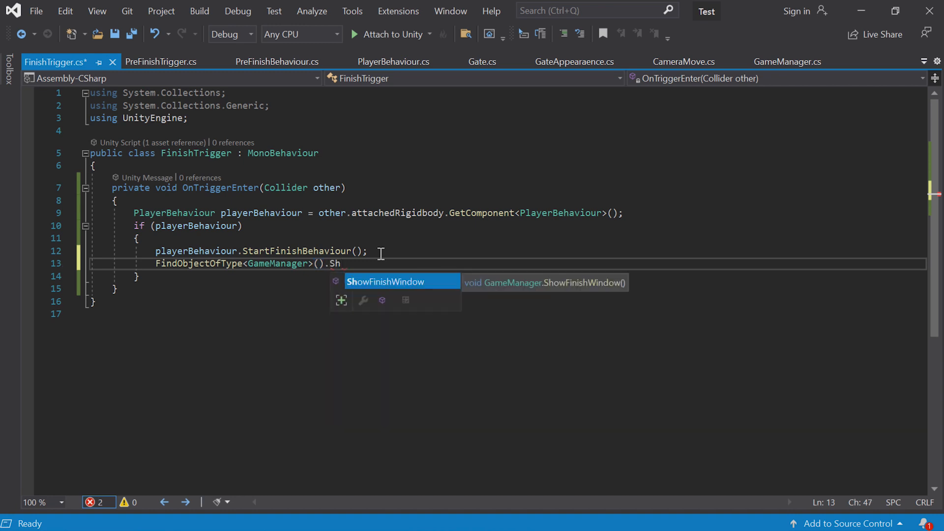
key(Tab)
text(();)
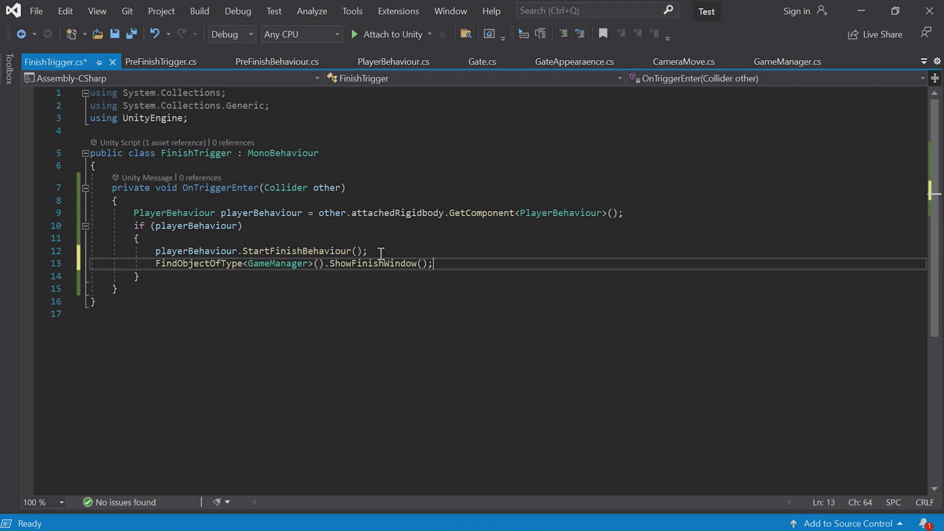
- Copy the ShowFinishWindow call into the Die method of PlayerModifier.cs, above Destroy(gameObject)
drag(433, 264, 156, 263)
key(ctrl+c)
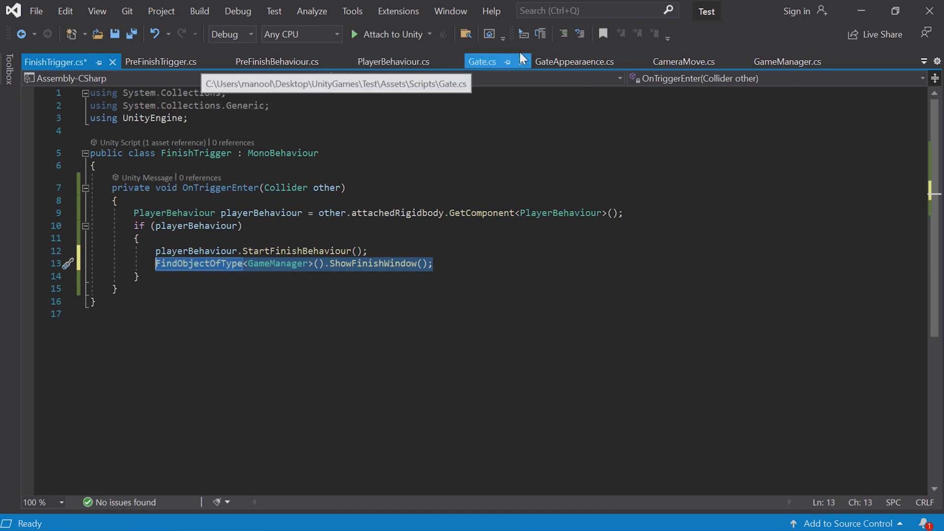
click(924, 61)
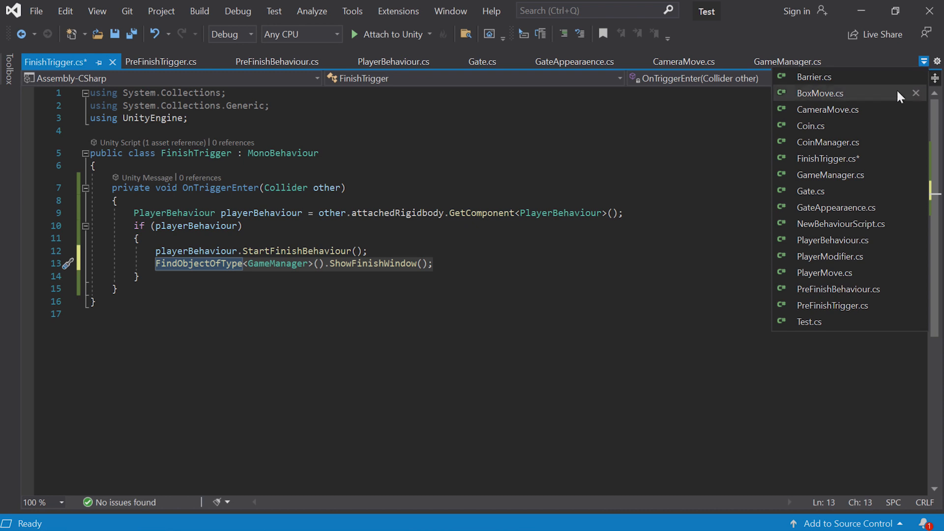
click(867, 257)
key(Up)
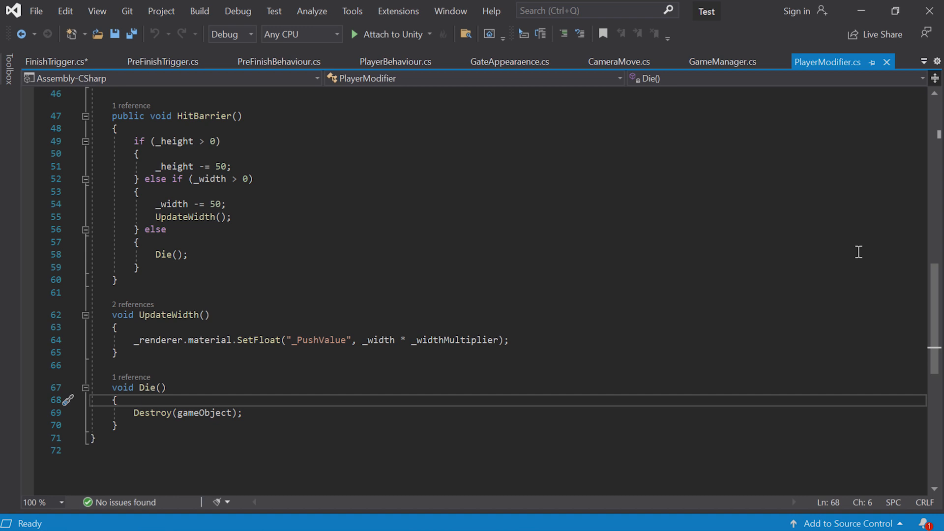
key(Return)
key(ctrl+v)
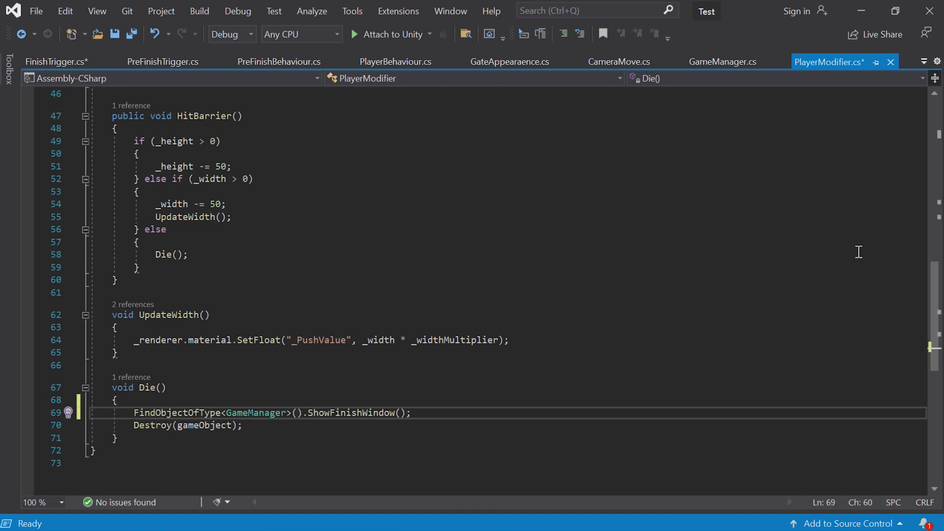
- Switch to Unity and playtest Levels 1 to 3, using NEXT in each finish window to load the following level, and stop the game
key(alt+Tab)
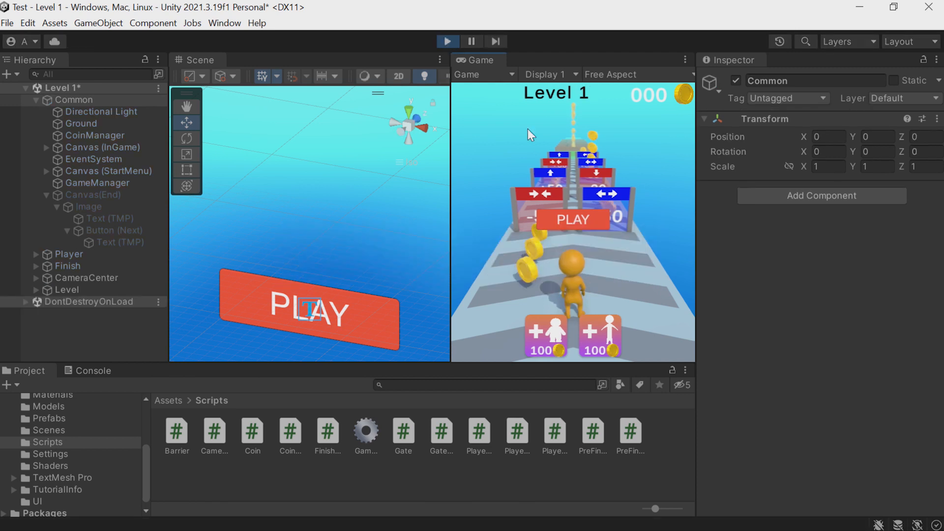
click(562, 217)
mouse_move(623, 219)
mouse_down()
mouse_move(561, 217)
mouse_move(647, 219)
mouse_move(602, 217)
mouse_up()
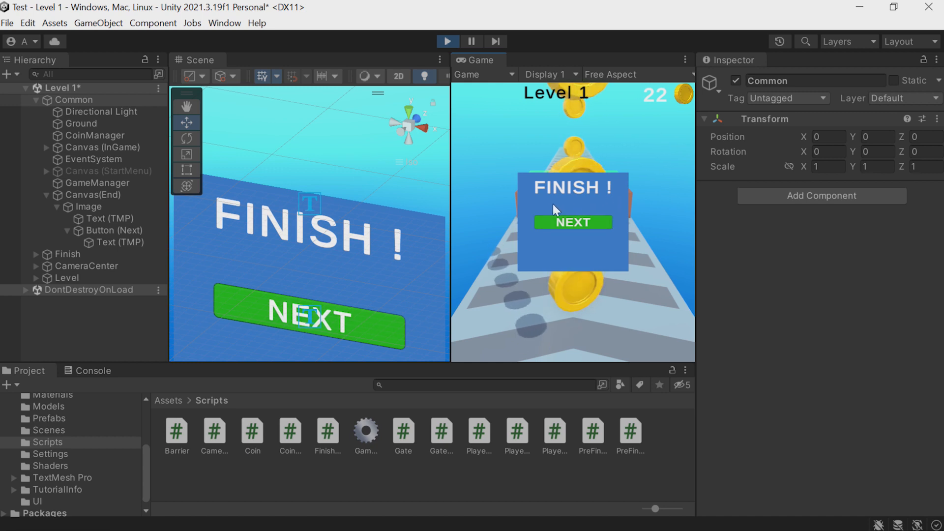
click(585, 222)
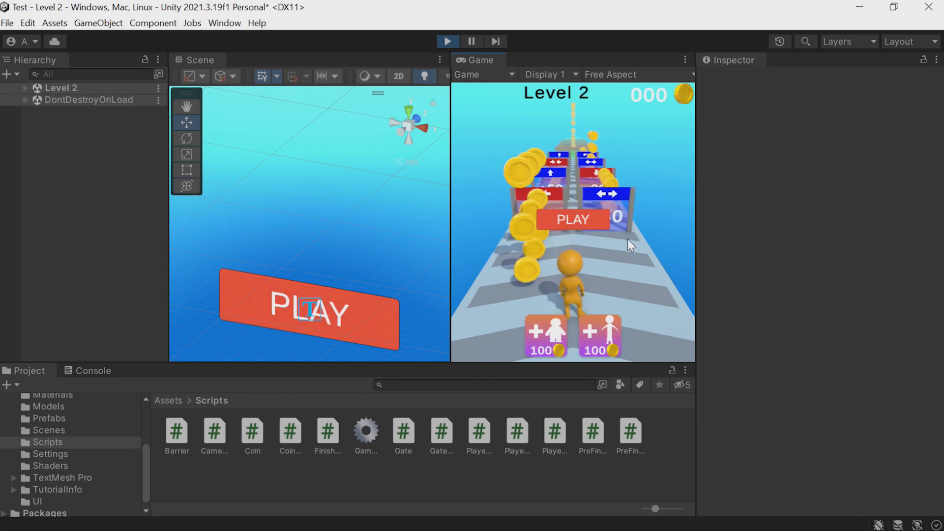
click(578, 223)
mouse_move(573, 226)
mouse_down()
mouse_move(608, 236)
mouse_move(525, 223)
mouse_move(611, 231)
mouse_move(545, 217)
mouse_move(603, 217)
mouse_move(572, 209)
mouse_up()
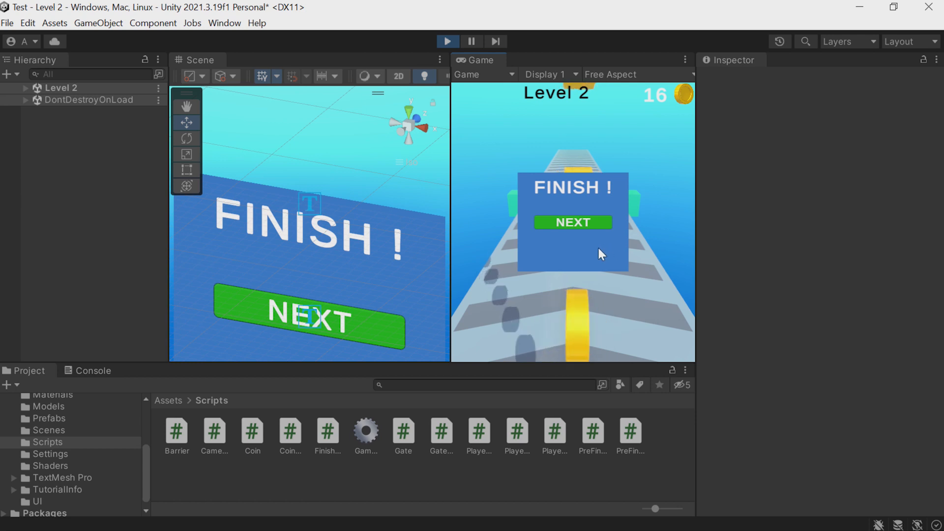
click(585, 223)
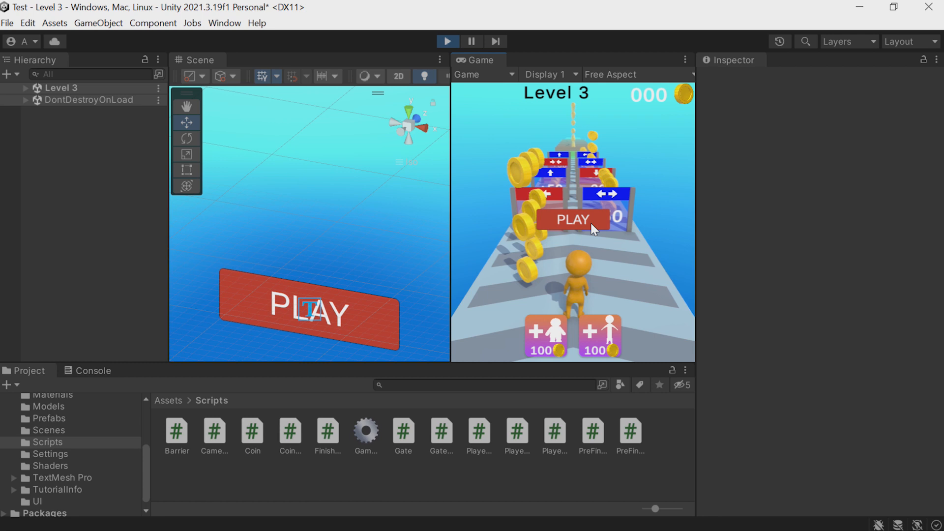
click(590, 224)
mouse_move(587, 229)
mouse_down()
mouse_move(610, 230)
mouse_move(517, 216)
mouse_move(667, 237)
mouse_move(627, 216)
mouse_move(550, 211)
mouse_move(607, 201)
mouse_move(565, 188)
mouse_move(574, 187)
mouse_up()
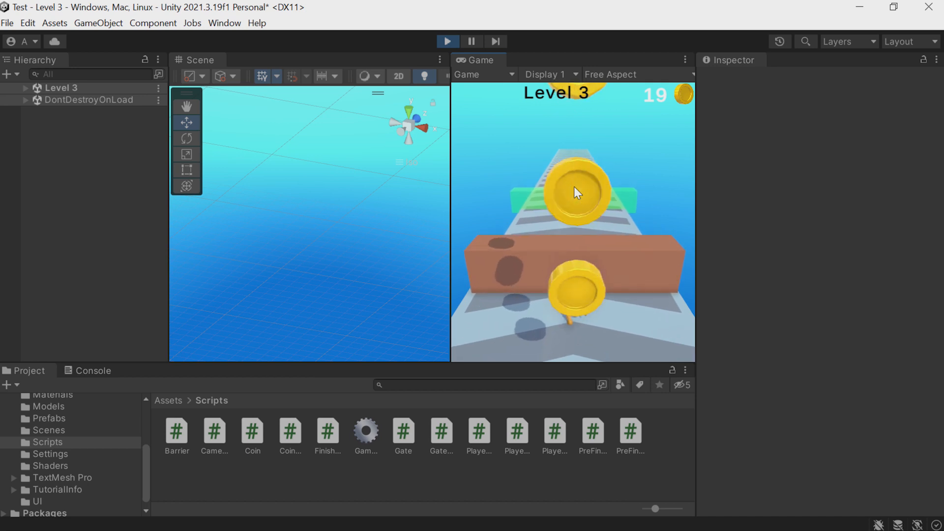
click(577, 218)
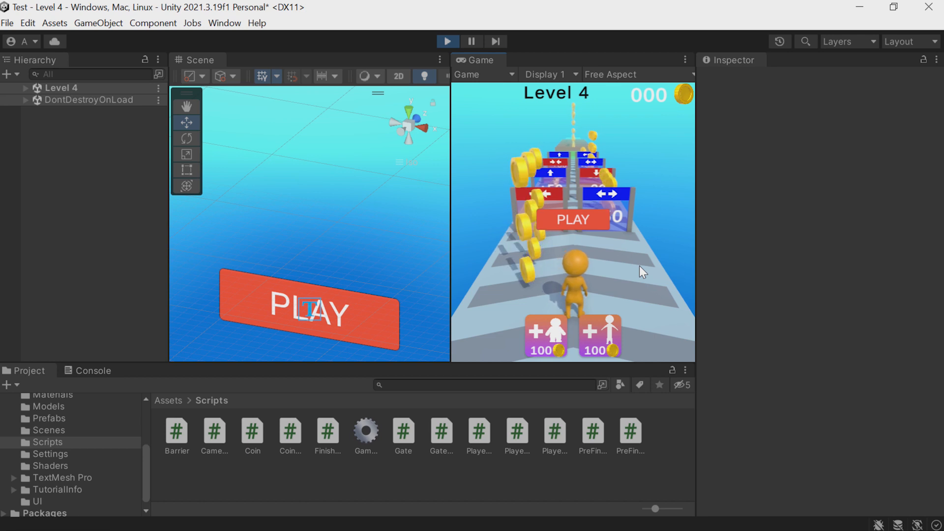
click(455, 41)
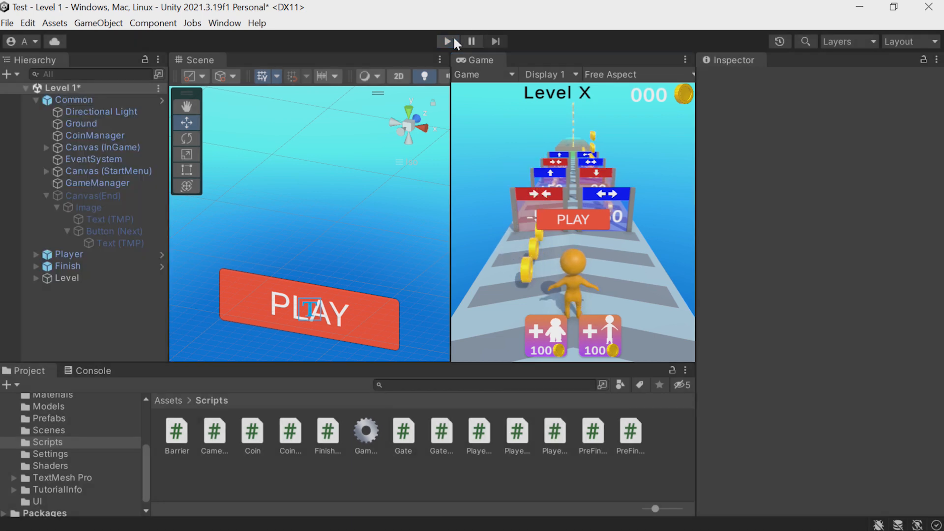
- Open the Gate script from Gate (2) under Level and add Destroy(gameObject); after the deformation checks in OnTriggerEnter
click(36, 278)
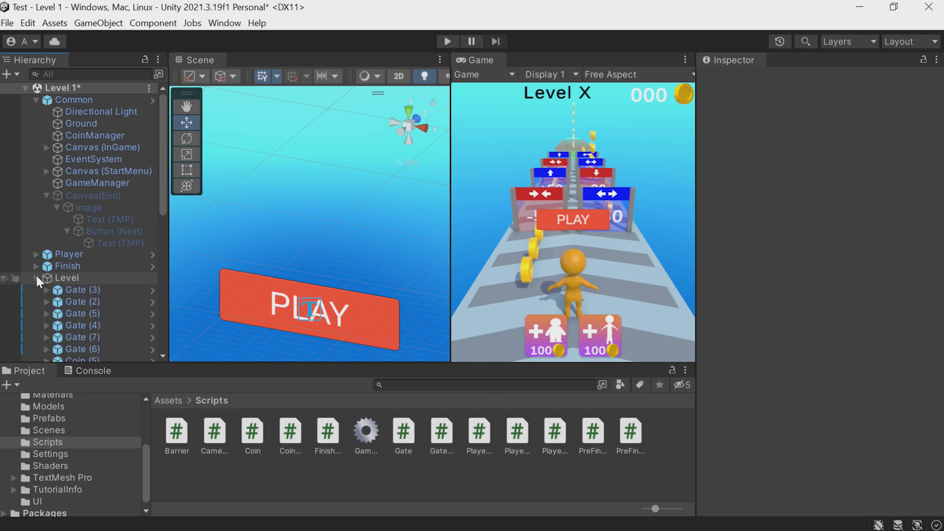
click(71, 301)
key(f)
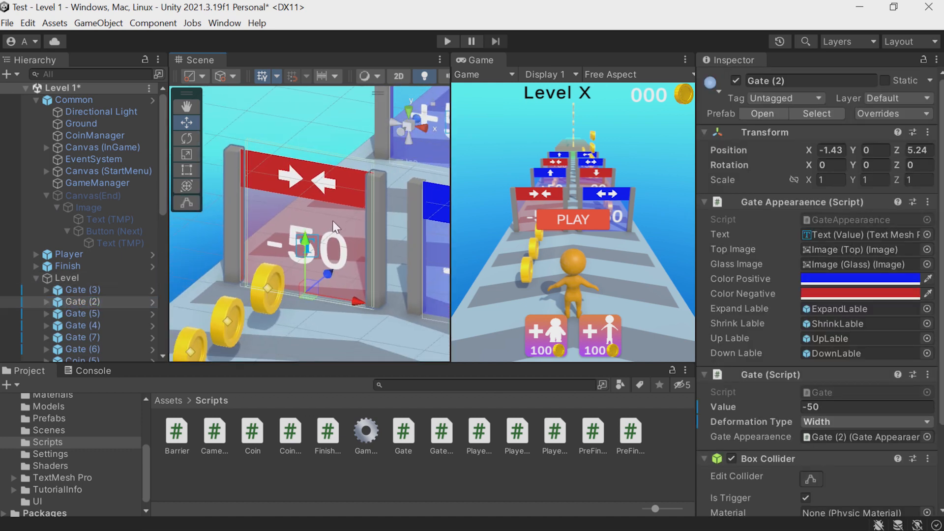
scroll(333, 220, down, 4)
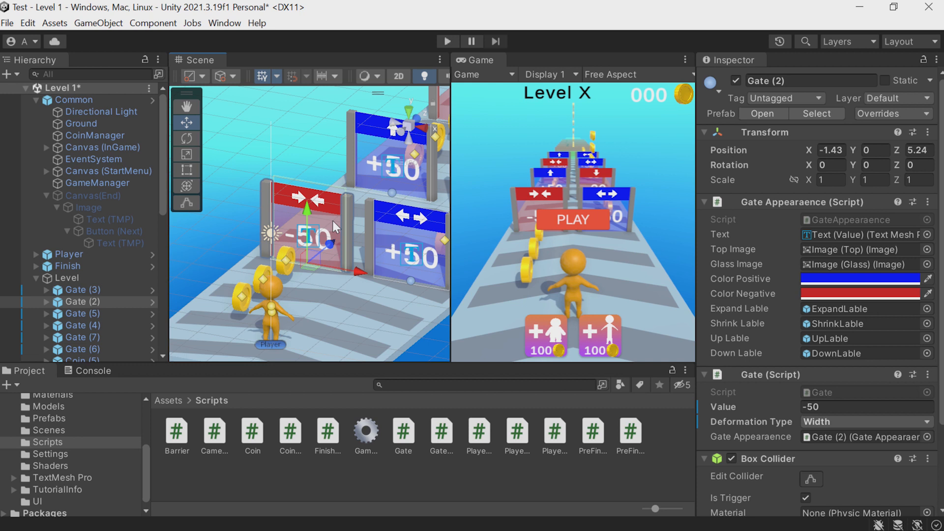
double_click(837, 390)
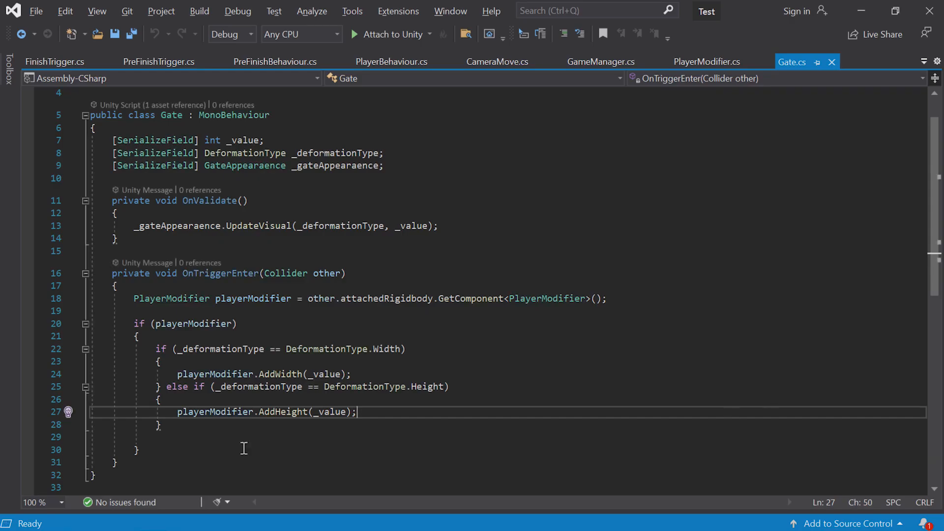
text(Des)
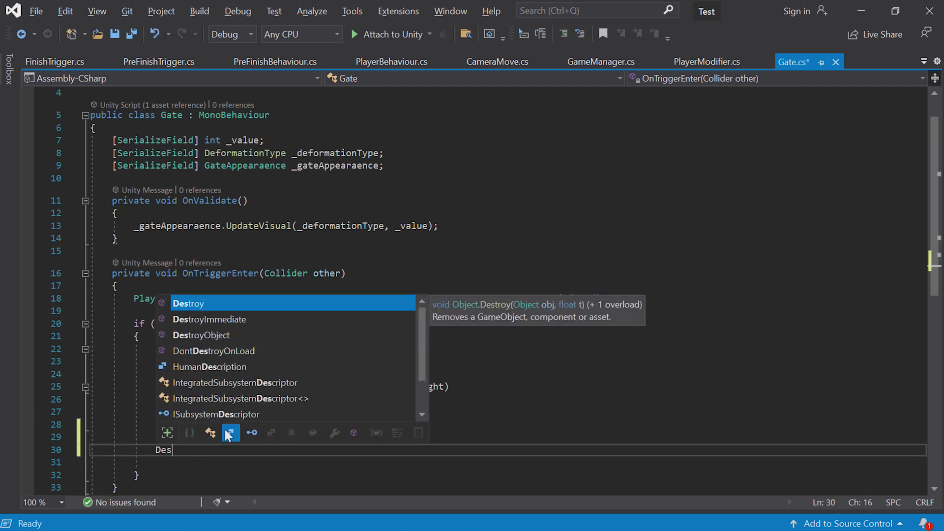
text(troy(gameObject);)
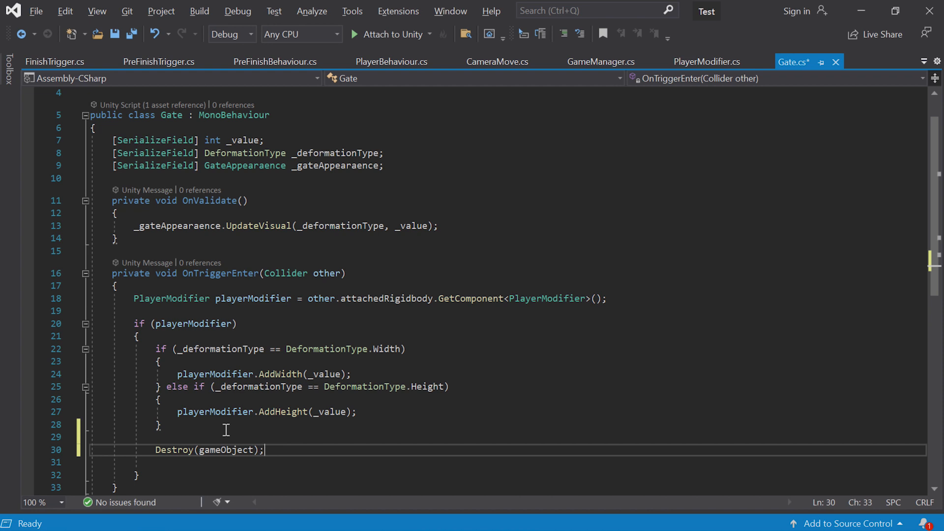
- Return to Unity and playtest Level 1 to check how gates behave when the player passes through, and stop the game
key(alt+Tab)
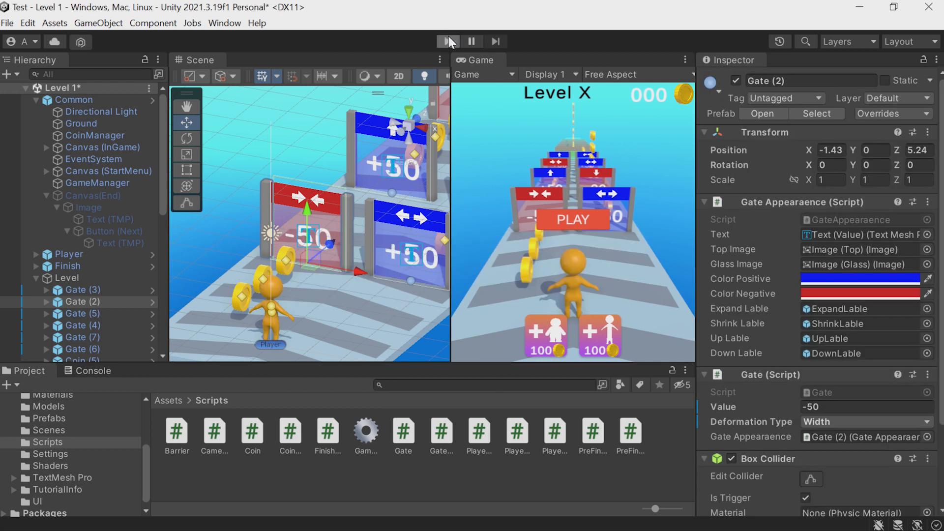
click(447, 37)
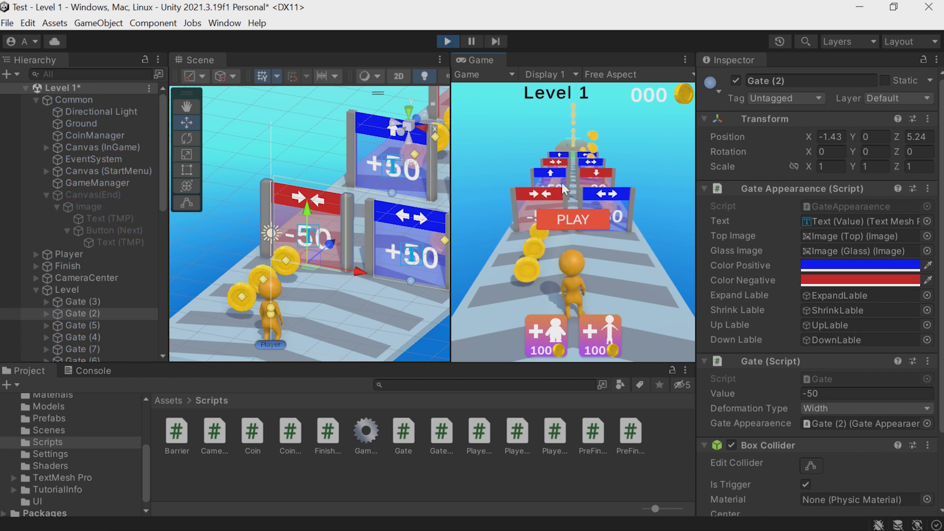
click(577, 220)
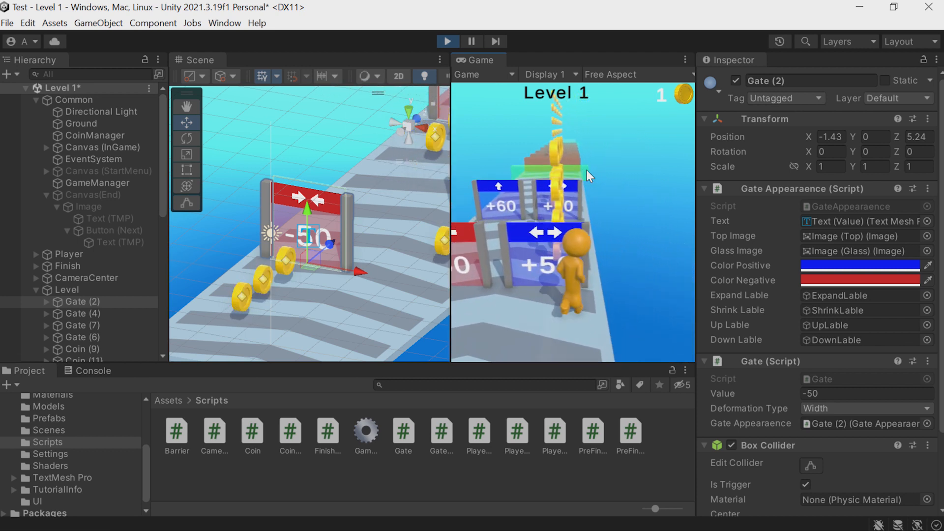
click(441, 37)
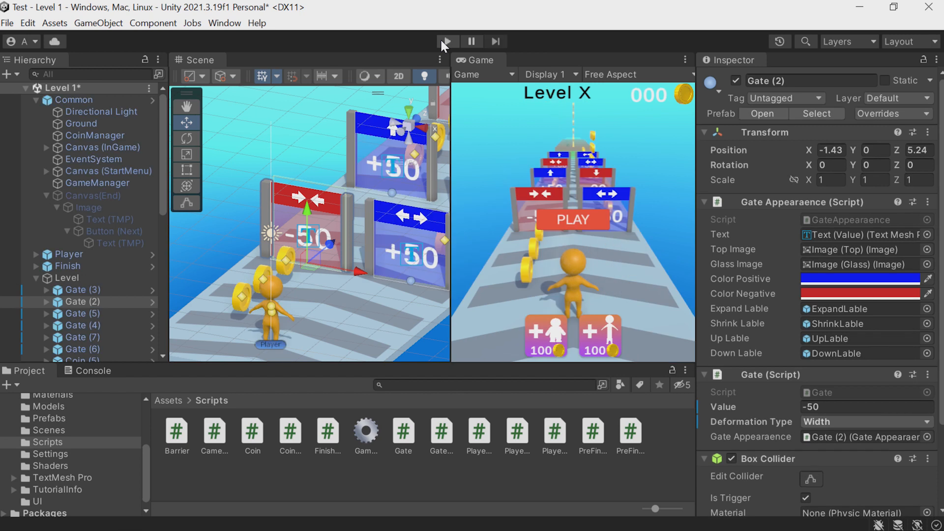